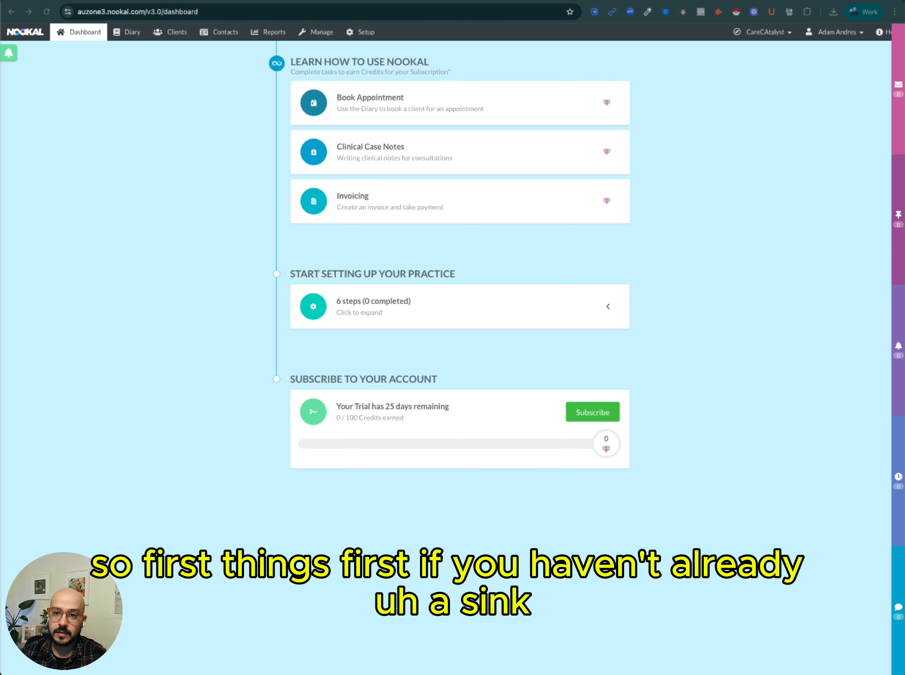
# Open Nookal's Setup page and expand the Connections section to show the API v3.0 option.
pyautogui.click(172, 1)
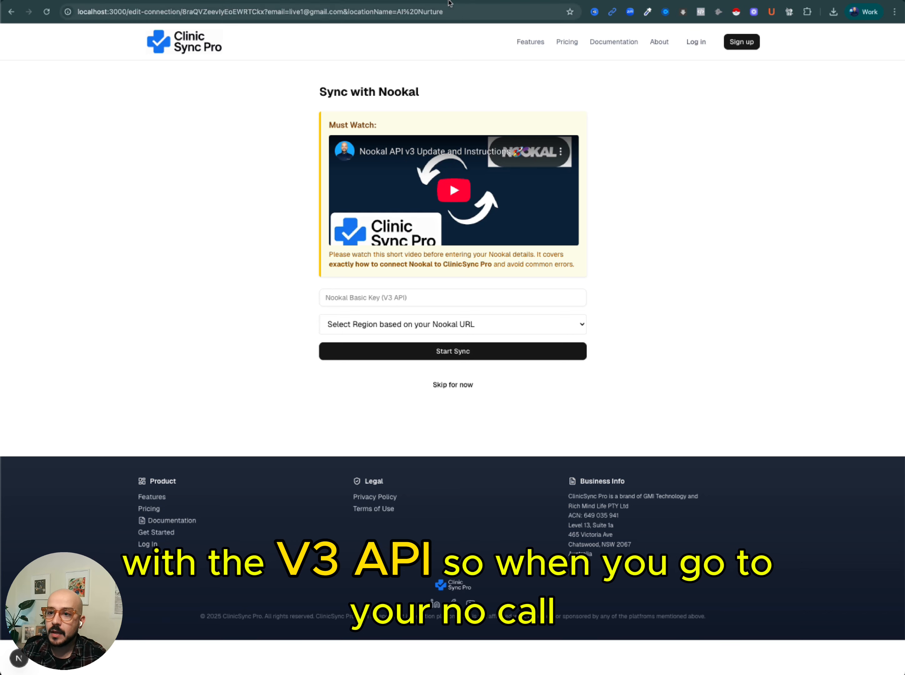
pyautogui.click(452, 1)
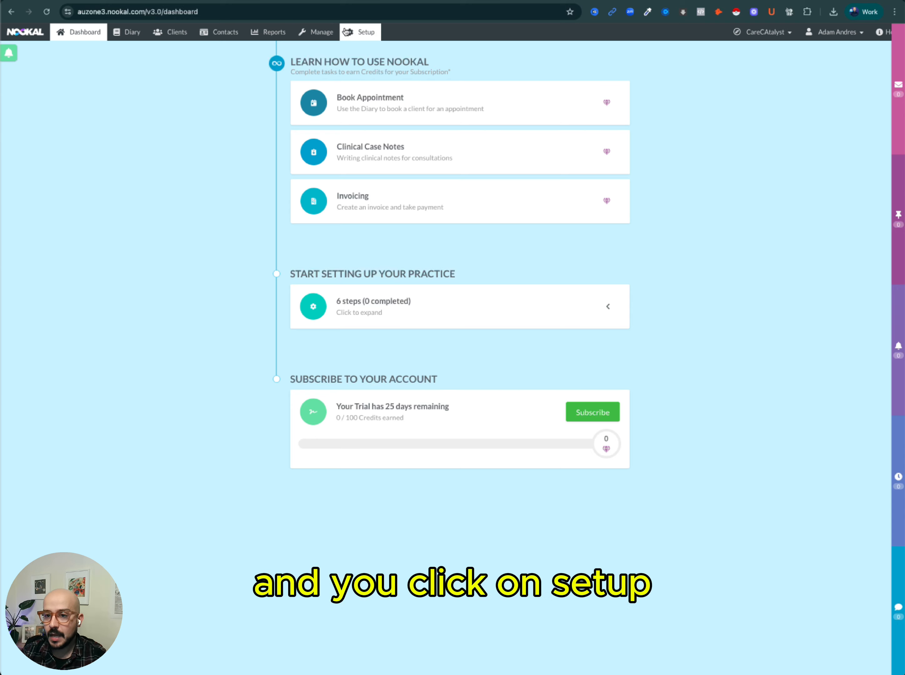
pyautogui.click(354, 35)
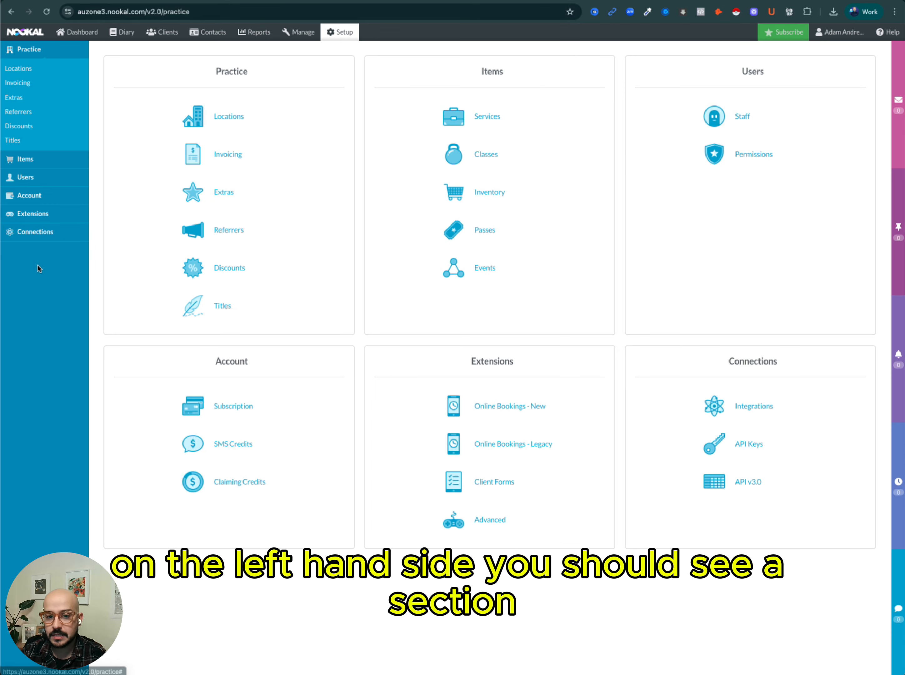
pyautogui.click(36, 240)
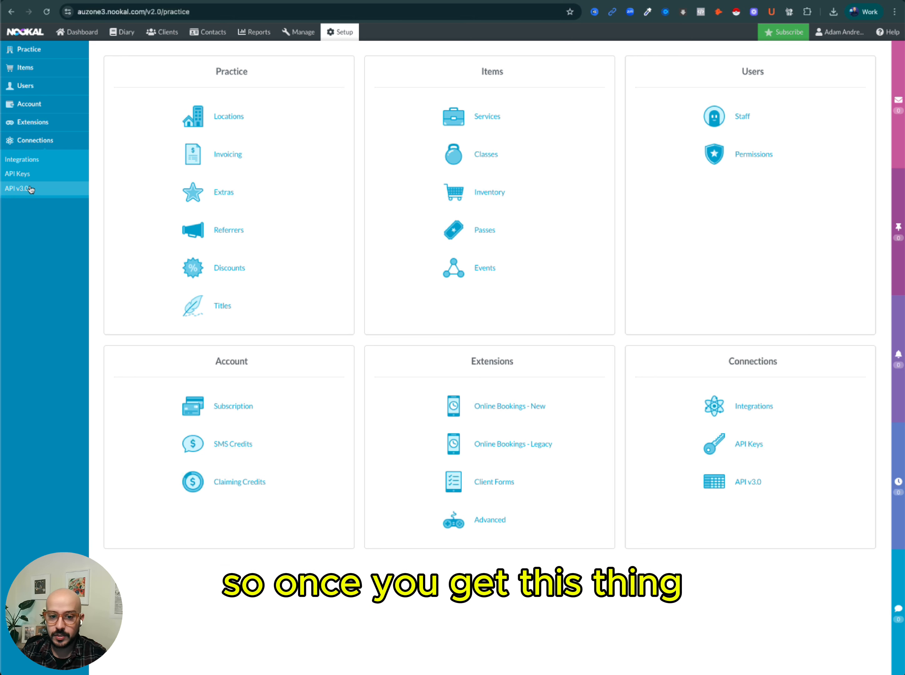
# Return to the Sync with Nookal form and look through the region list without choosing.
pyautogui.click(201, 0)
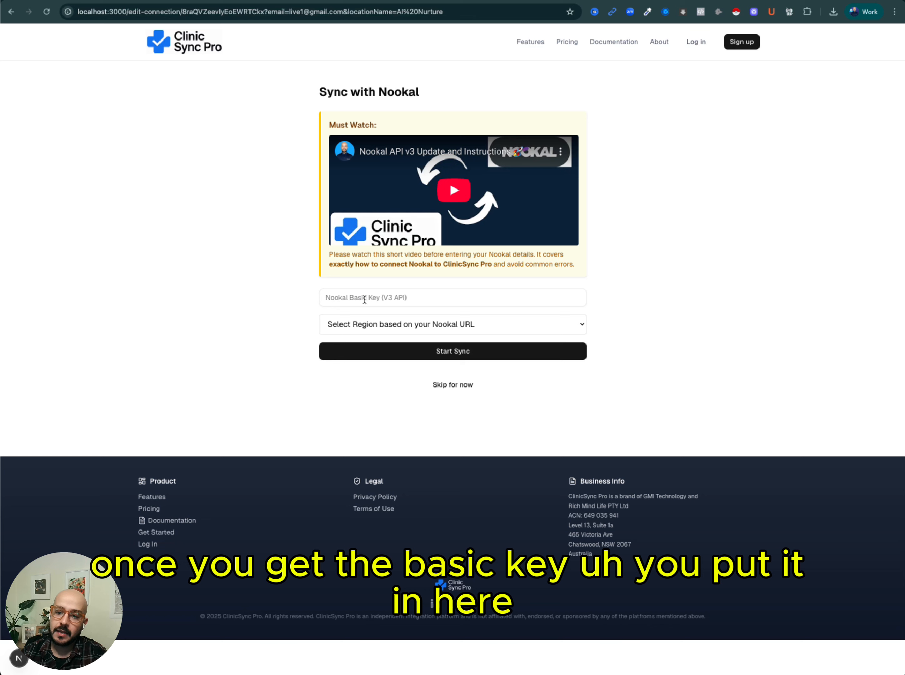
pyautogui.click(369, 328)
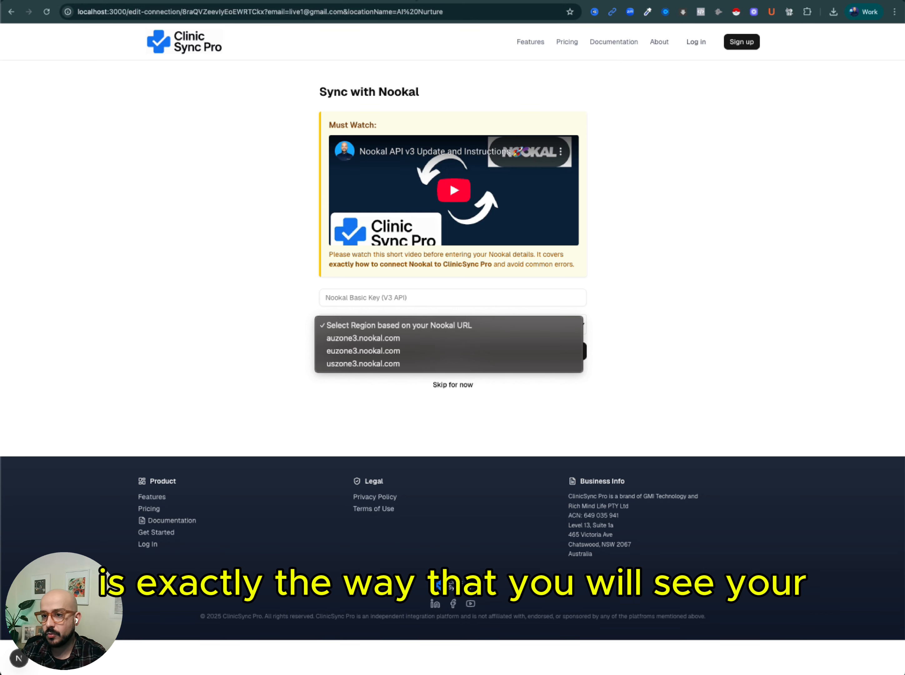
pyautogui.press('Escape')
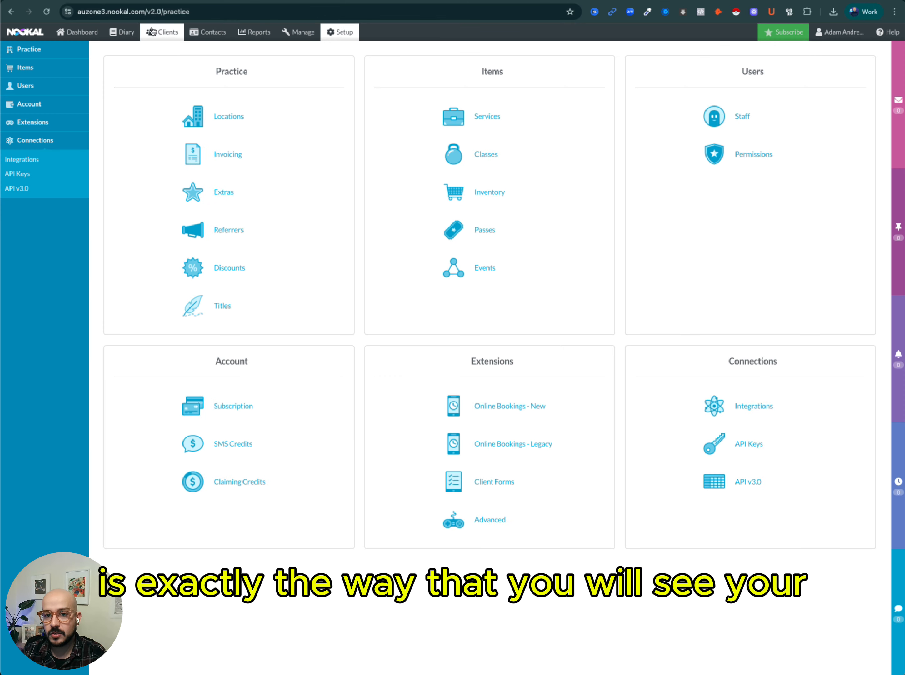
# Check the region part of the Nookal address by selecting auzone3 in the URL.
pyautogui.click(115, 12)
pyautogui.click(100, 11)
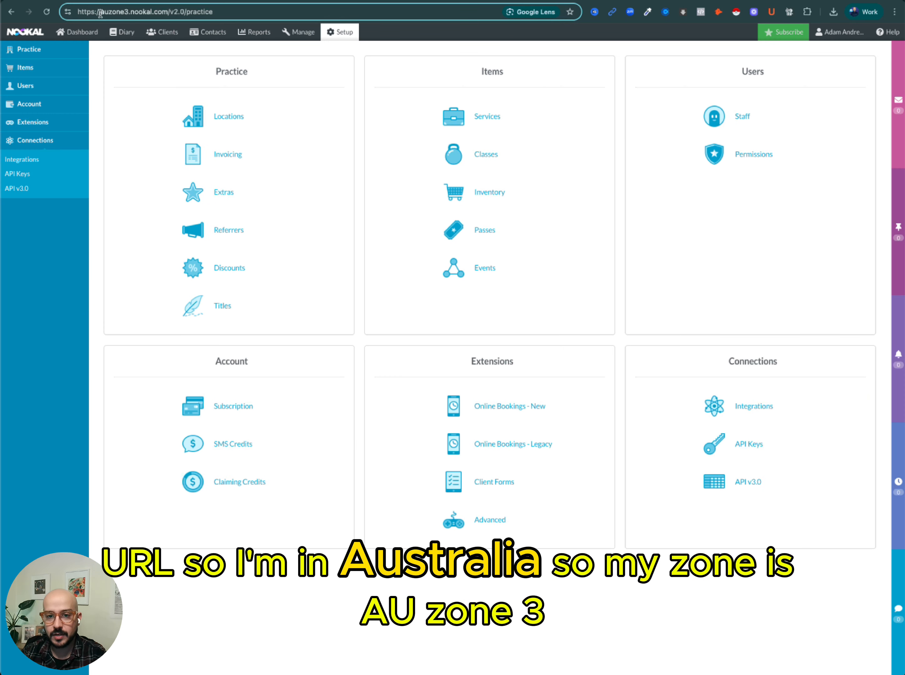
pyautogui.moveTo(98, 12); pyautogui.dragTo(129, 11)
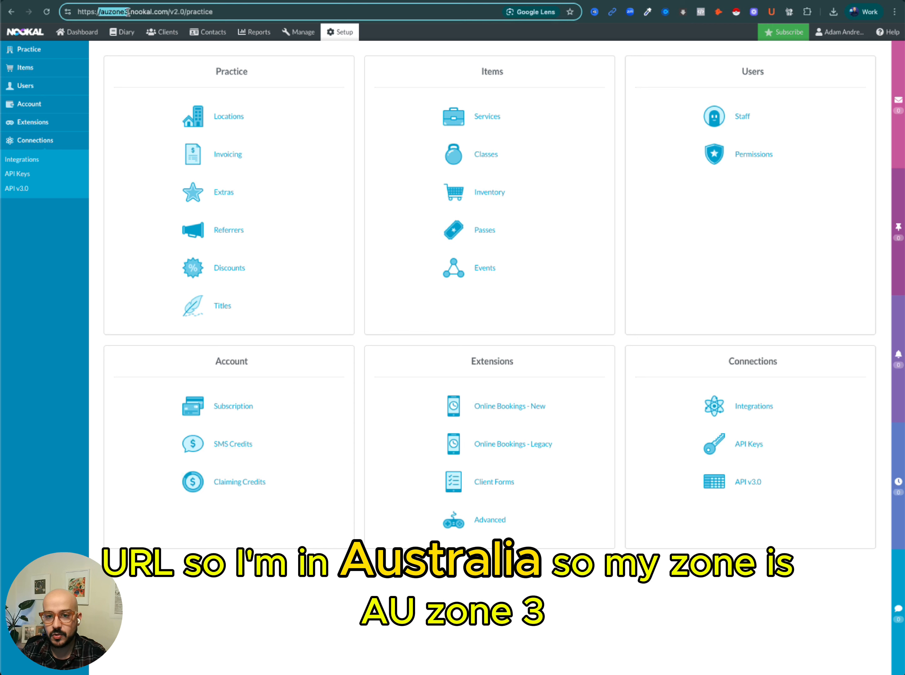
# Set the Sync with Nookal region to auzone3.nookal.com.
pyautogui.hotkey('ctrl', 'Tab')
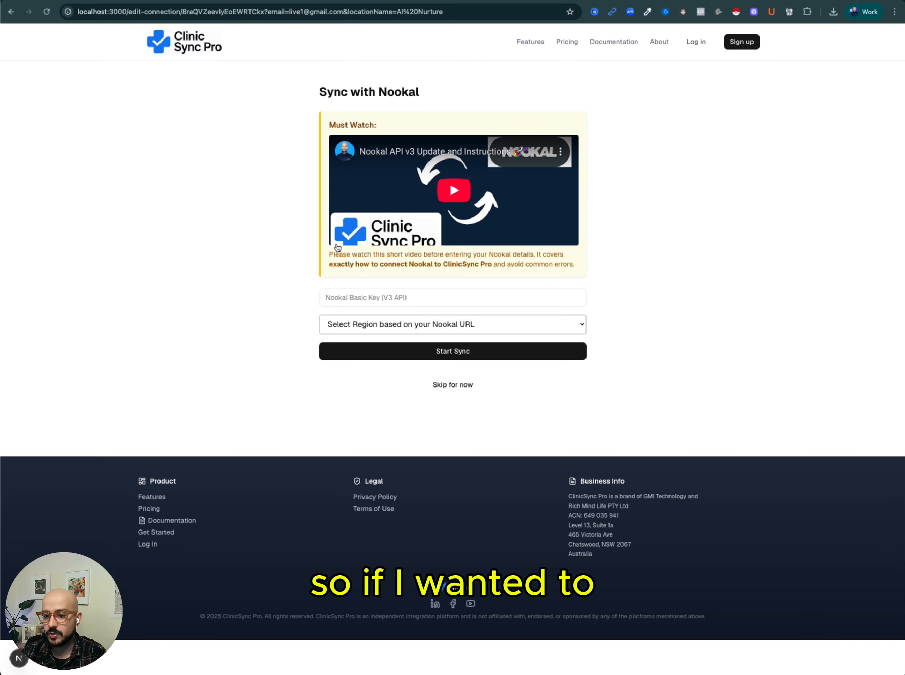
pyautogui.click(355, 327)
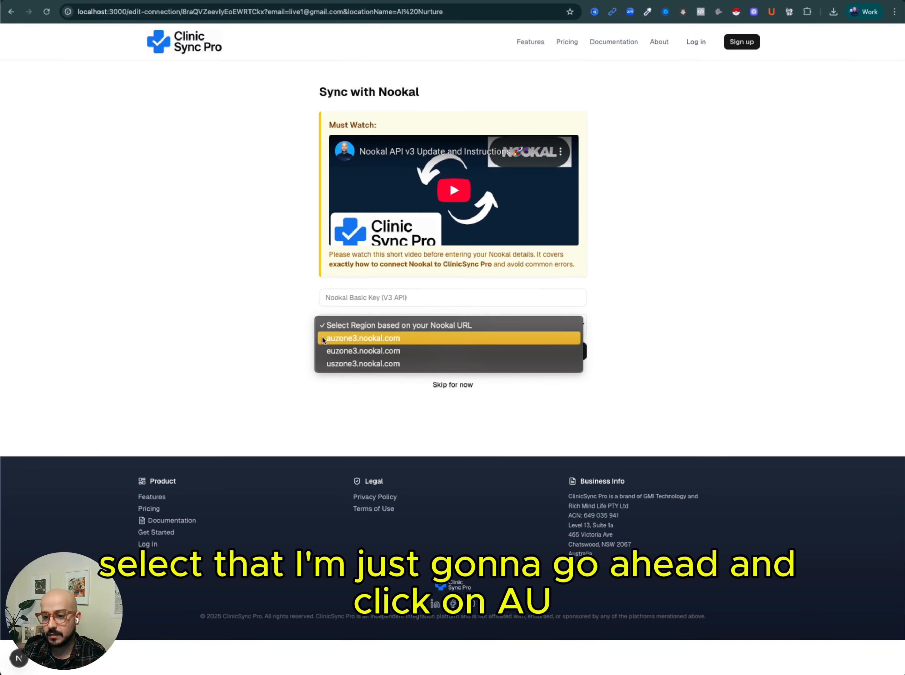
pyautogui.click(325, 338)
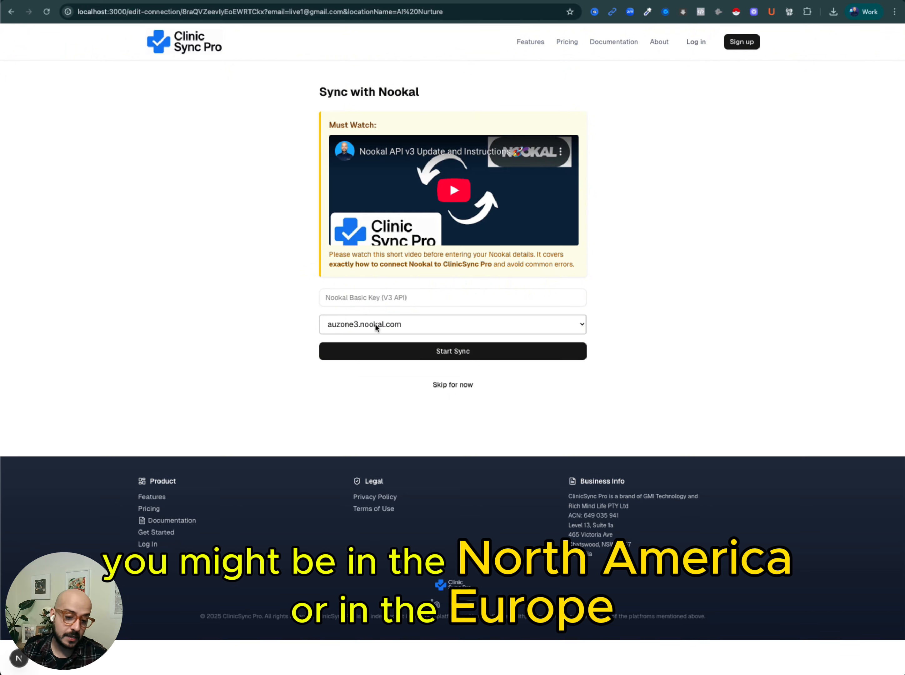
pyautogui.click(444, 325)
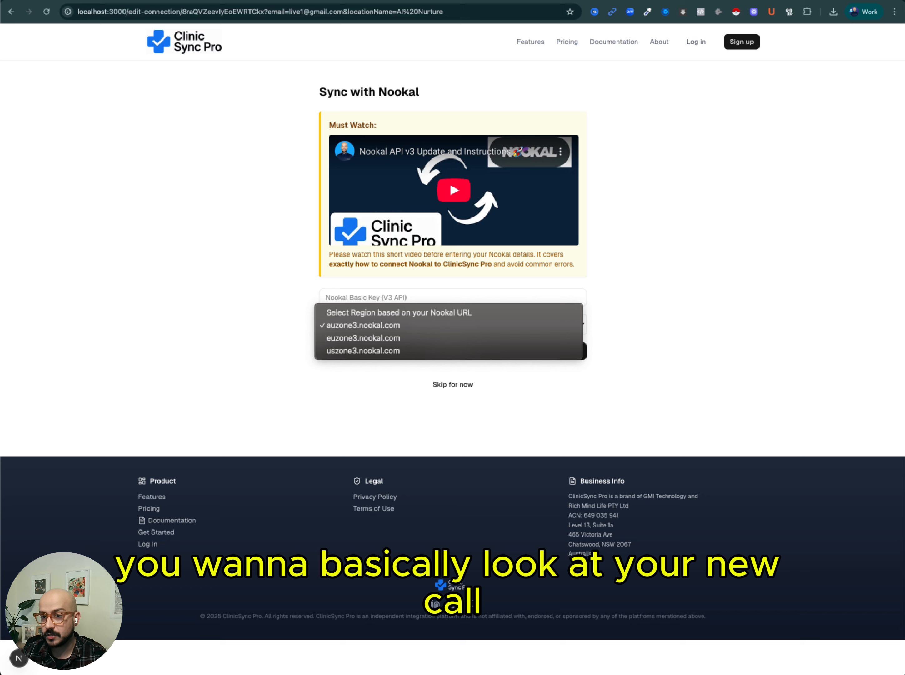
pyautogui.click(142, 15)
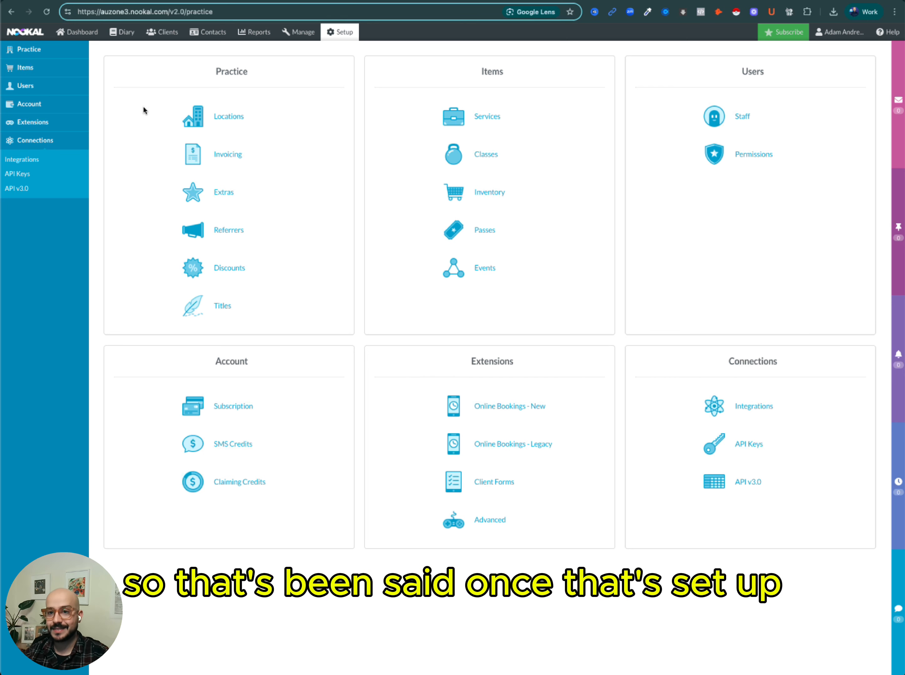
pyautogui.click(195, 0)
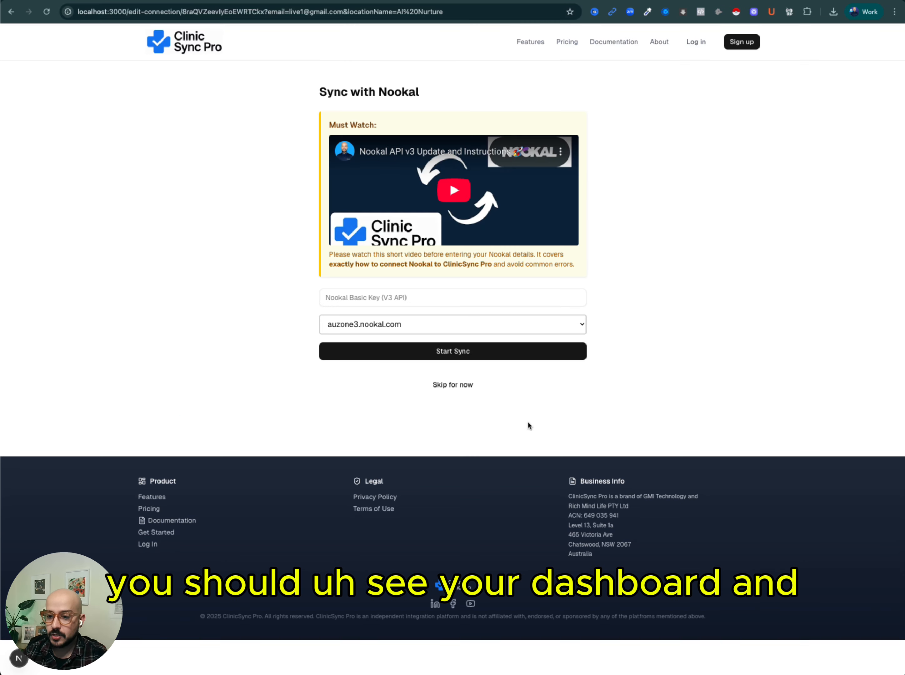
# Skip the Nookal sync for now and review the Nookal Snapshot connection's subscription and sync status.
pyautogui.click(463, 384)
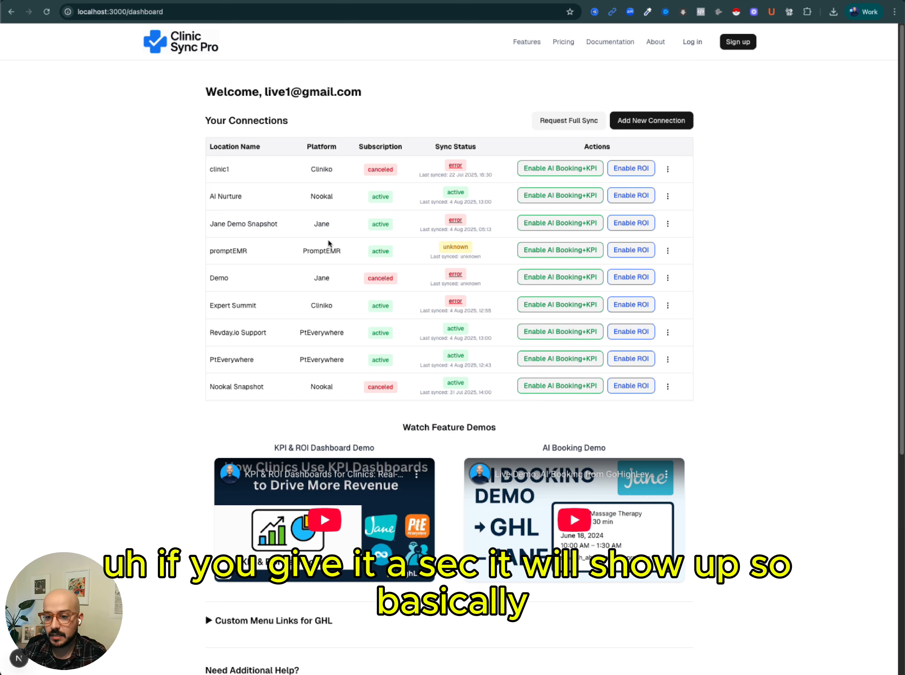
pyautogui.moveTo(211, 387); pyautogui.dragTo(324, 388)
pyautogui.click(214, 395)
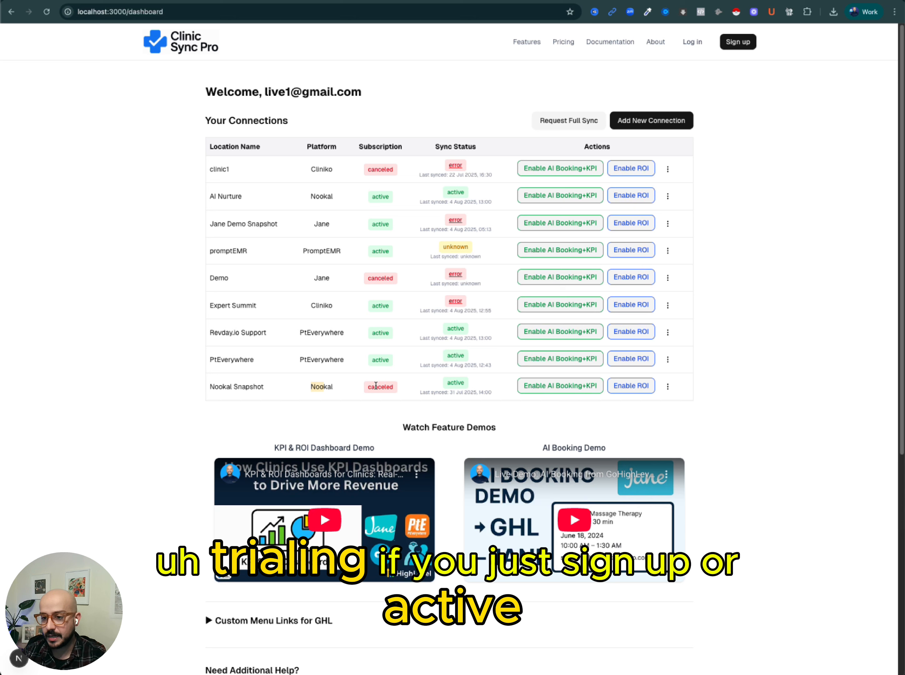
pyautogui.click(443, 387)
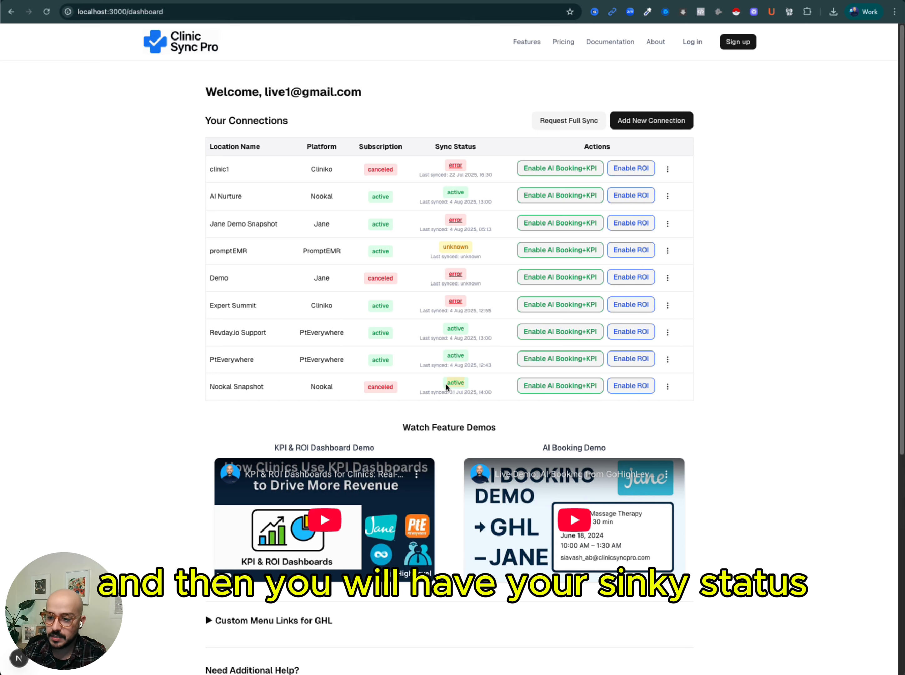
pyautogui.moveTo(445, 385); pyautogui.dragTo(450, 385)
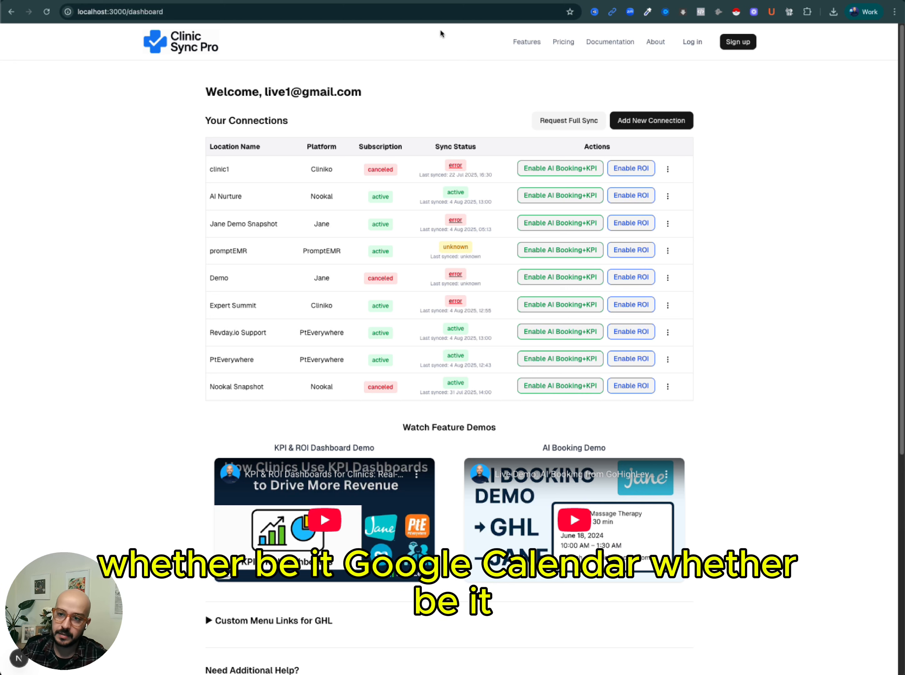
pyautogui.click(421, 1)
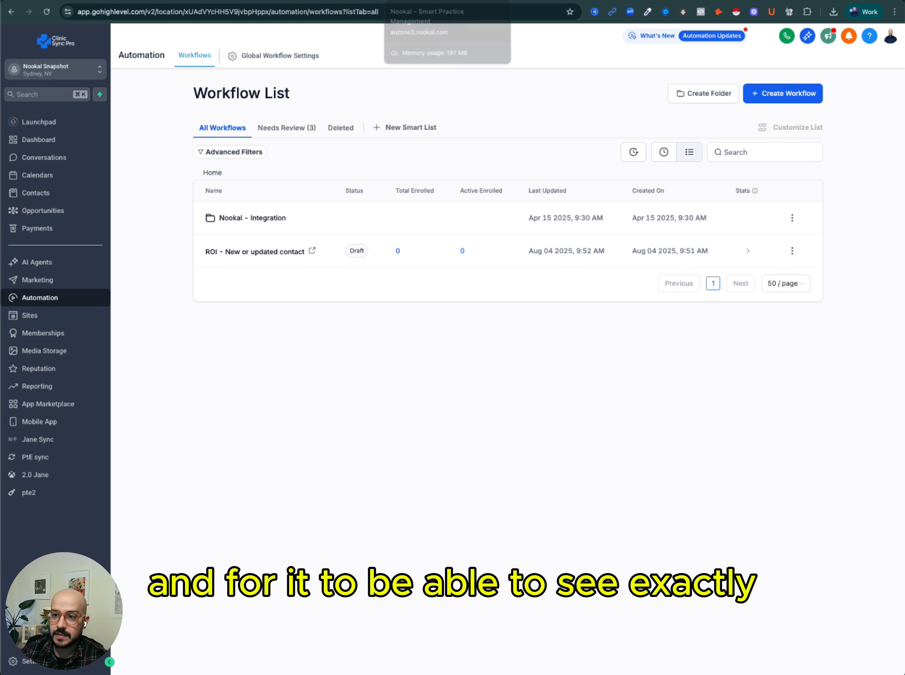
pyautogui.click(416, 1)
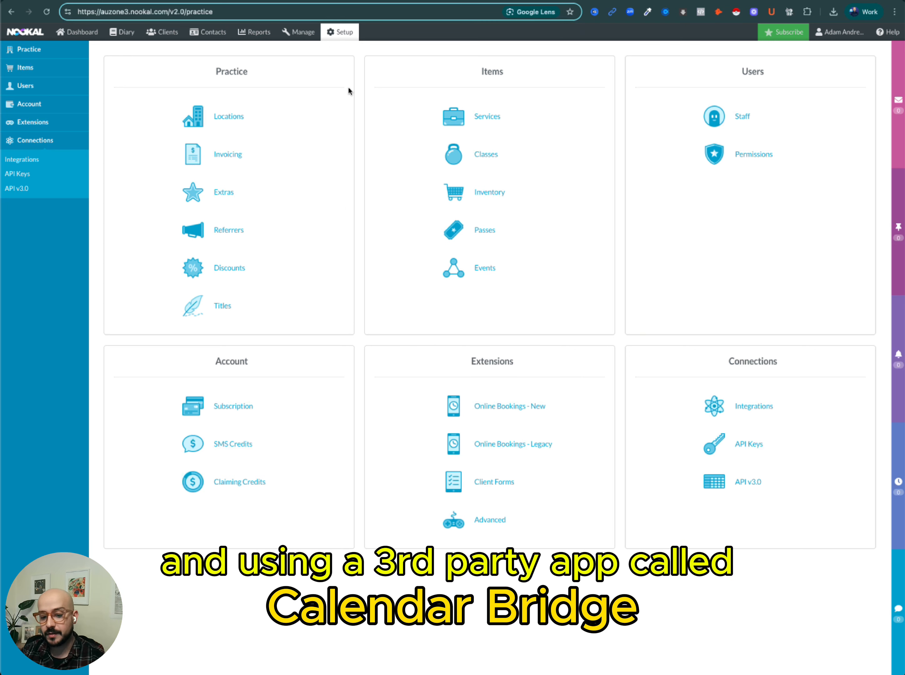
pyautogui.click(528, 1)
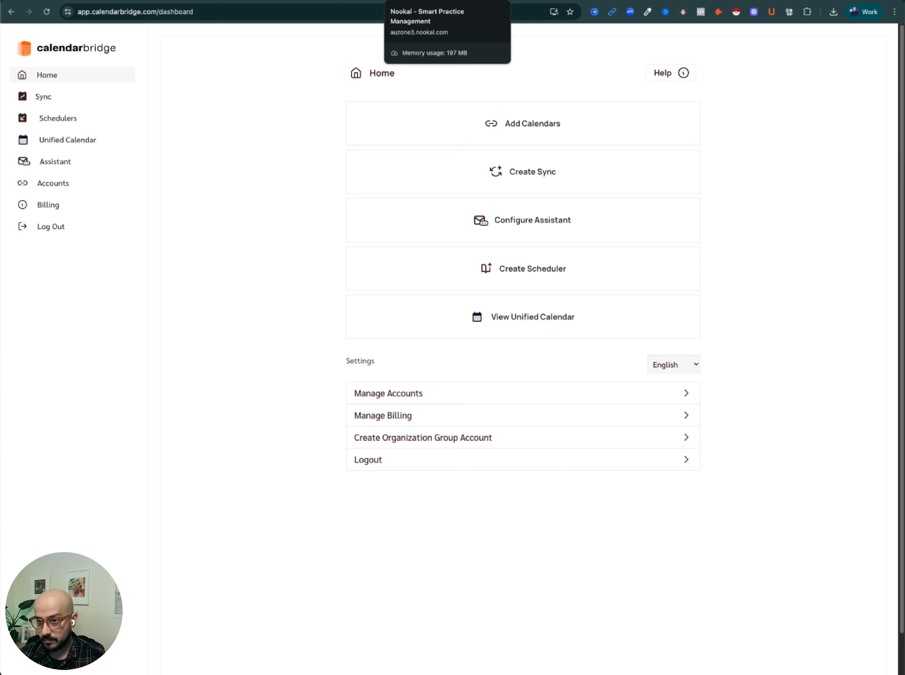
pyautogui.click(403, 1)
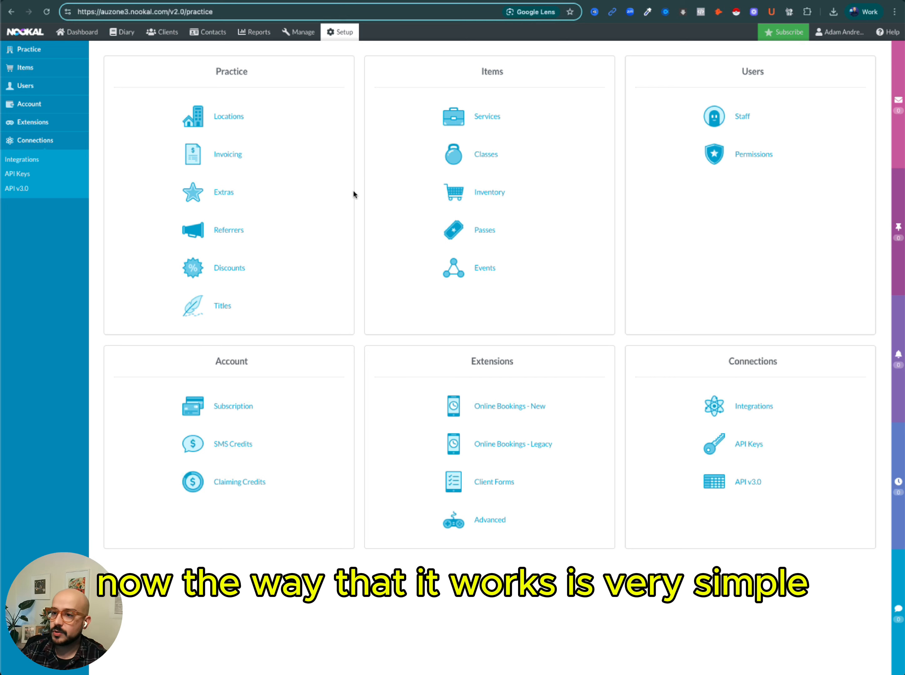
# Switch to CalendarBridge and start adding a calendar account, bringing up the Google consent screenshot.
pyautogui.click(490, 1)
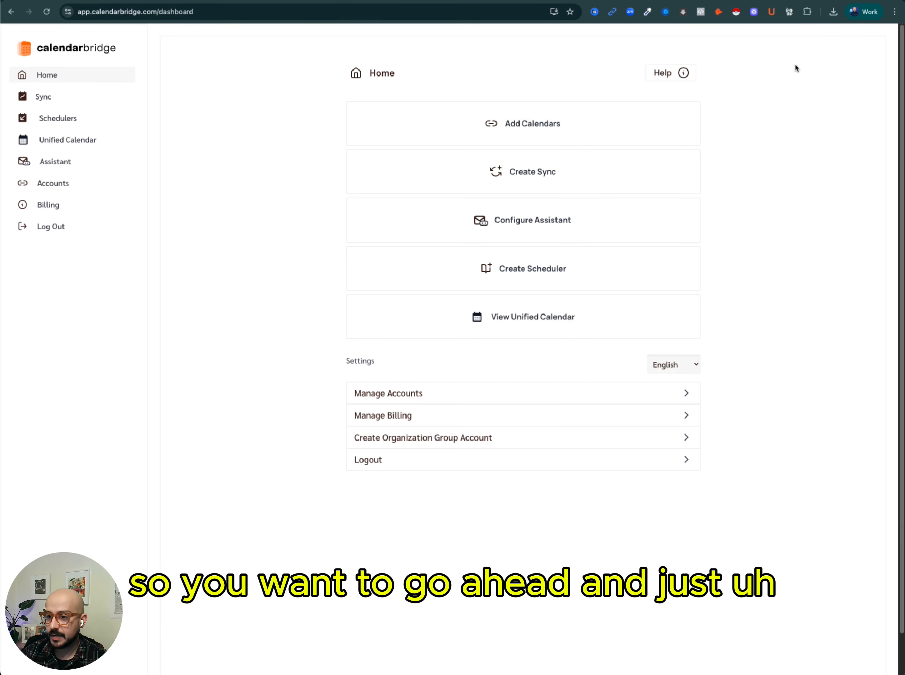
pyautogui.click(508, 127)
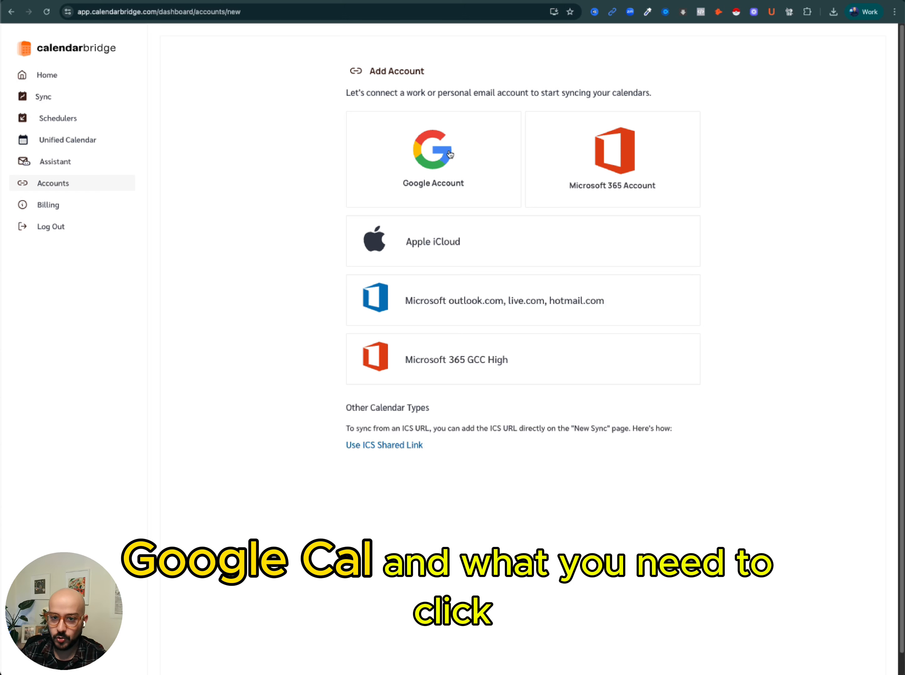
pyautogui.click(538, 658)
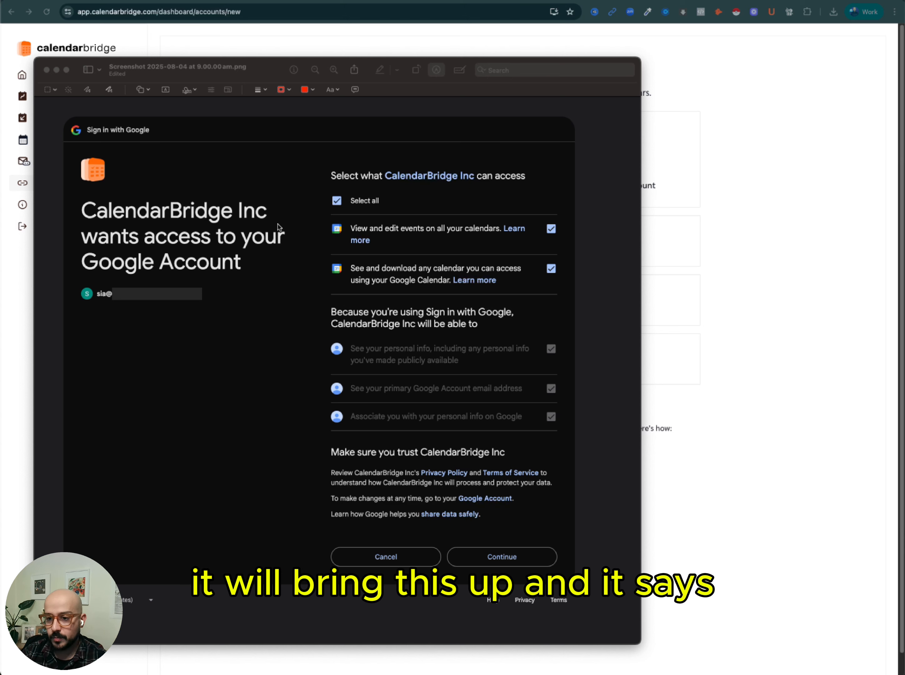
# Highlight the CalendarBridge access request and the two calendar permission options on the screenshot, then close it.
pyautogui.click(175, 212)
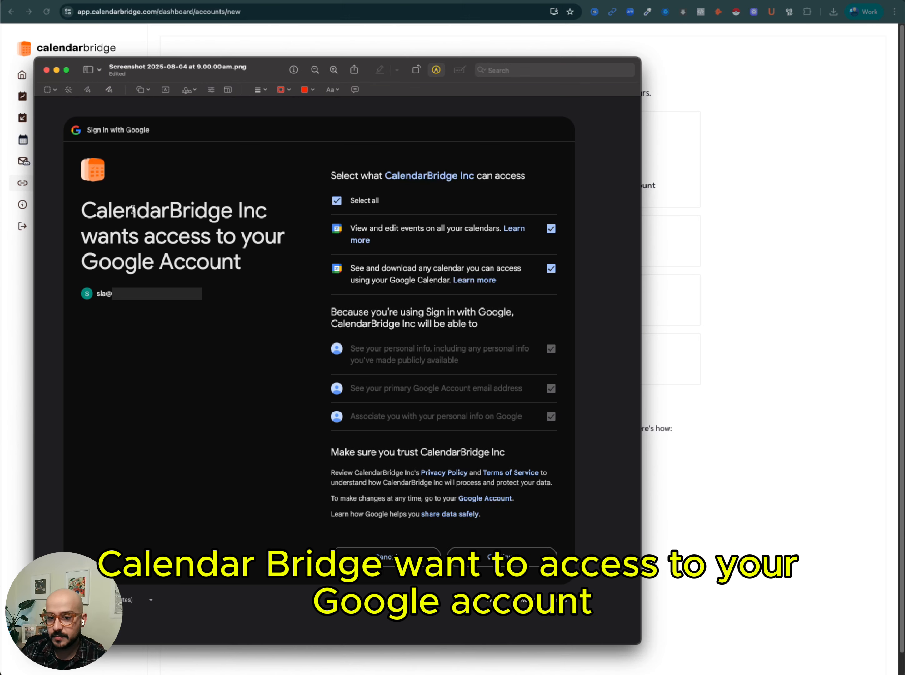
pyautogui.moveTo(132, 210); pyautogui.dragTo(243, 262)
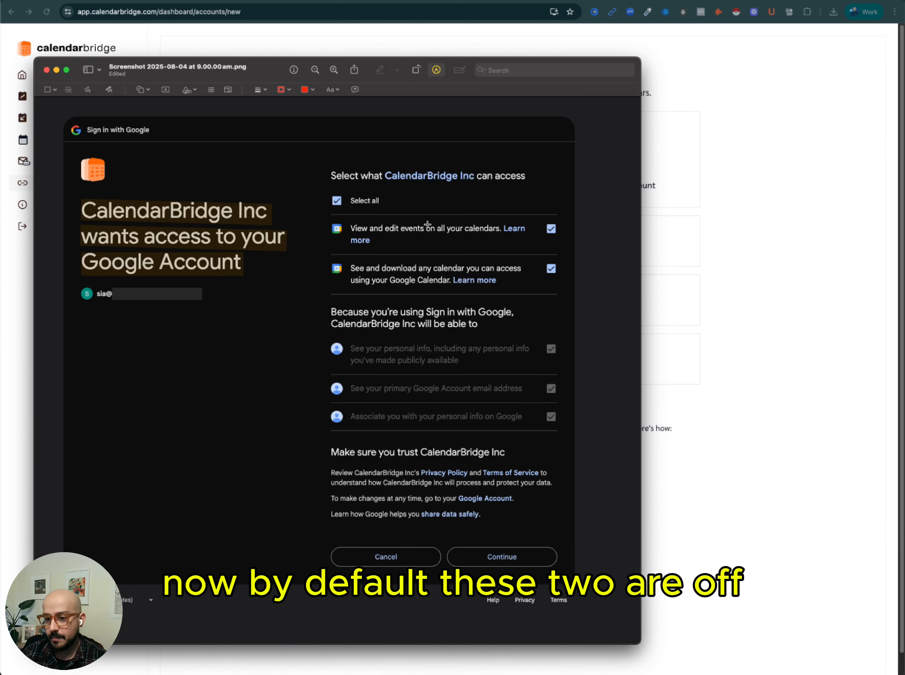
pyautogui.moveTo(362, 223); pyautogui.dragTo(580, 291)
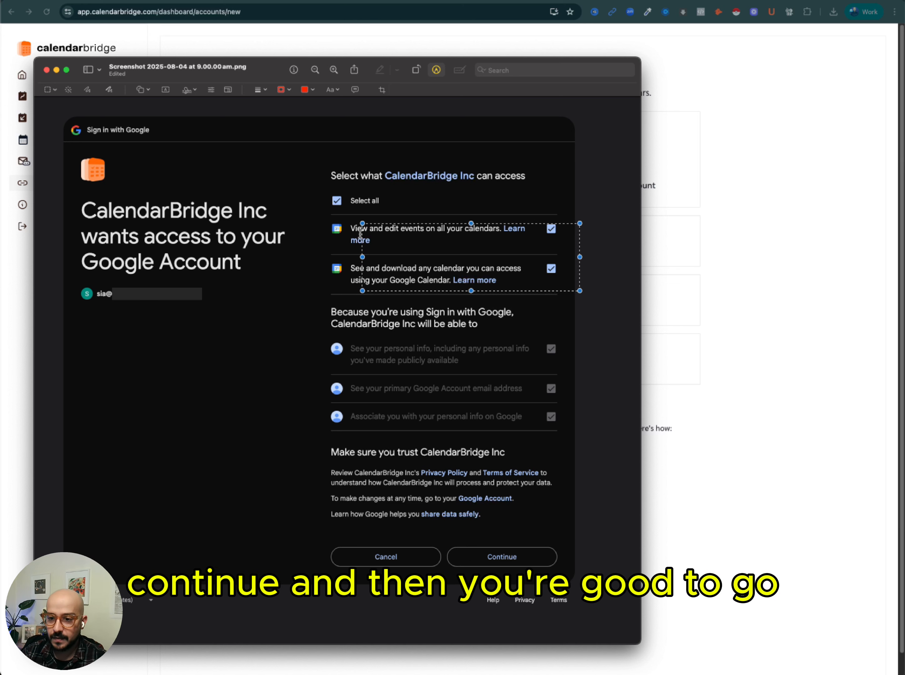
pyautogui.click(410, 221)
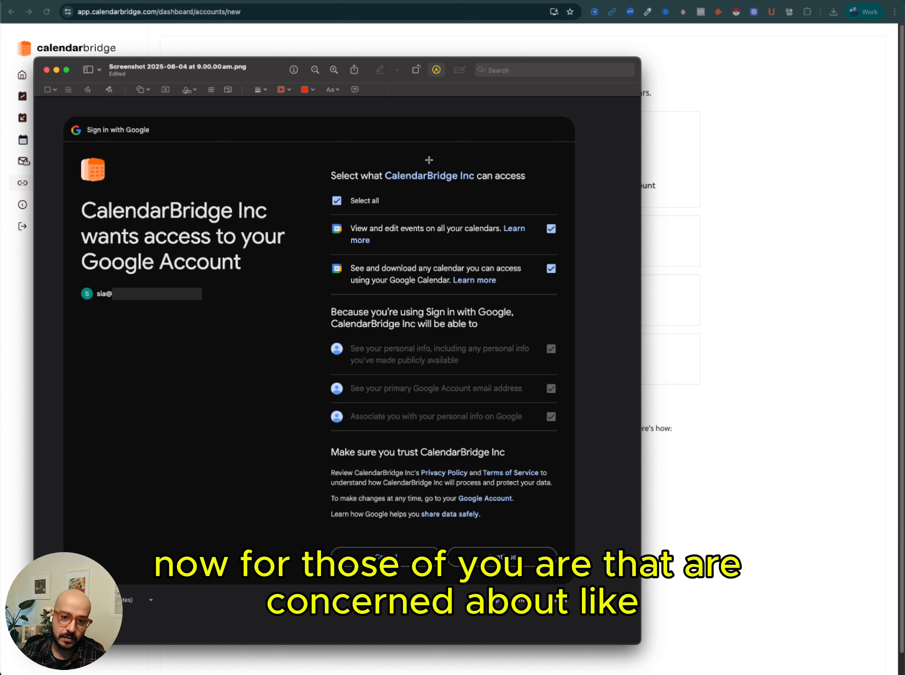
pyautogui.click(47, 70)
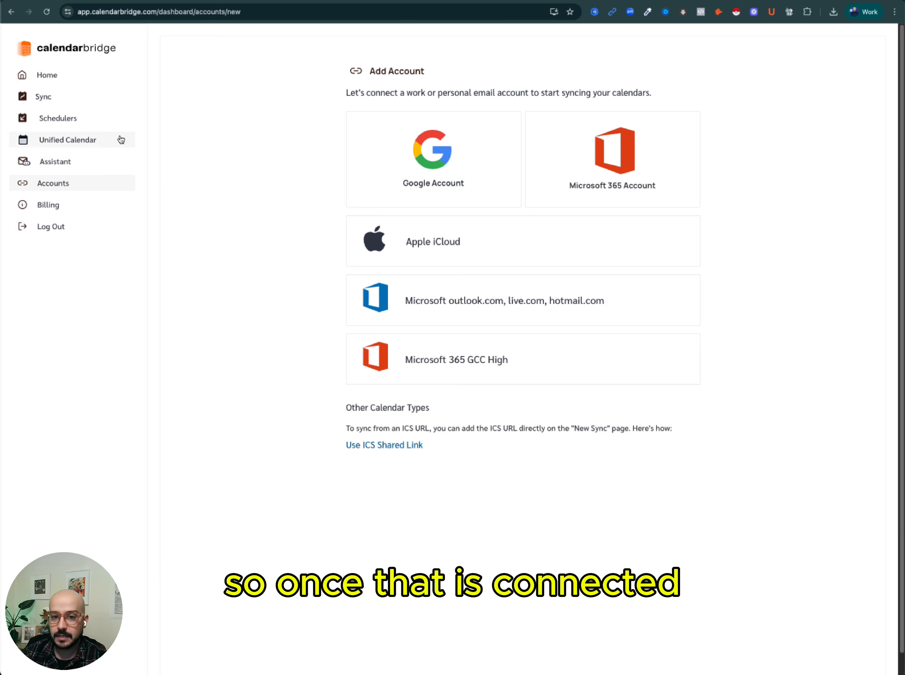
# Open the Nookal staff member's edit page from Staff and scroll to its Calendar Feed section.
pyautogui.click(44, 96)
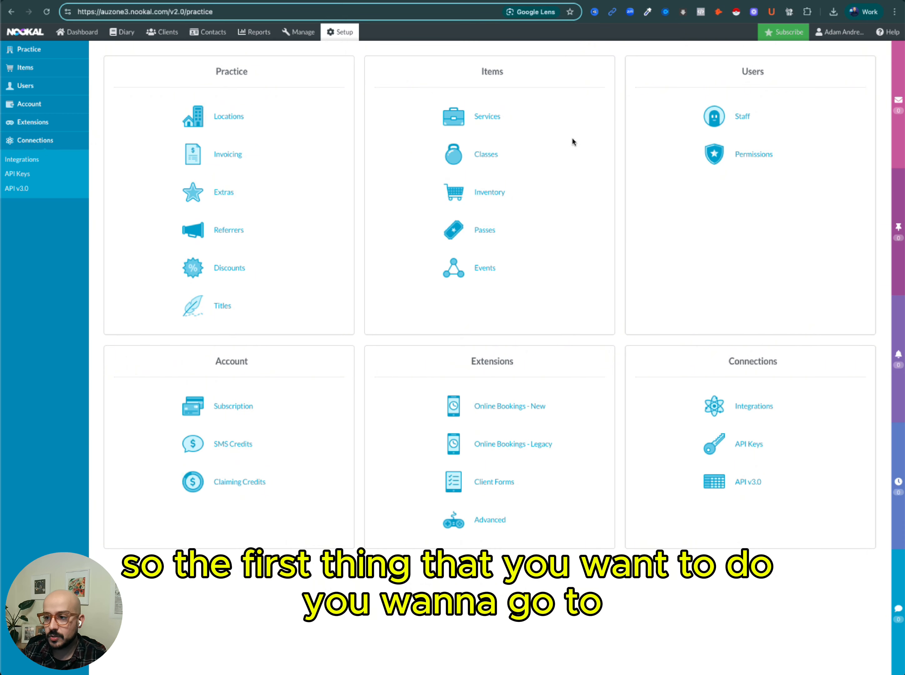
pyautogui.click(717, 118)
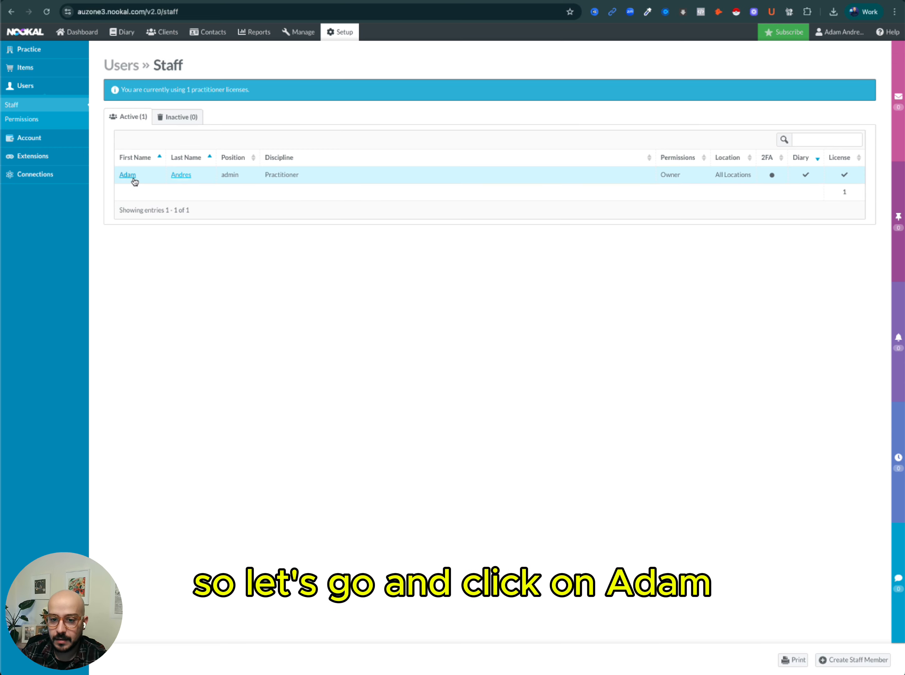
pyautogui.click(135, 179)
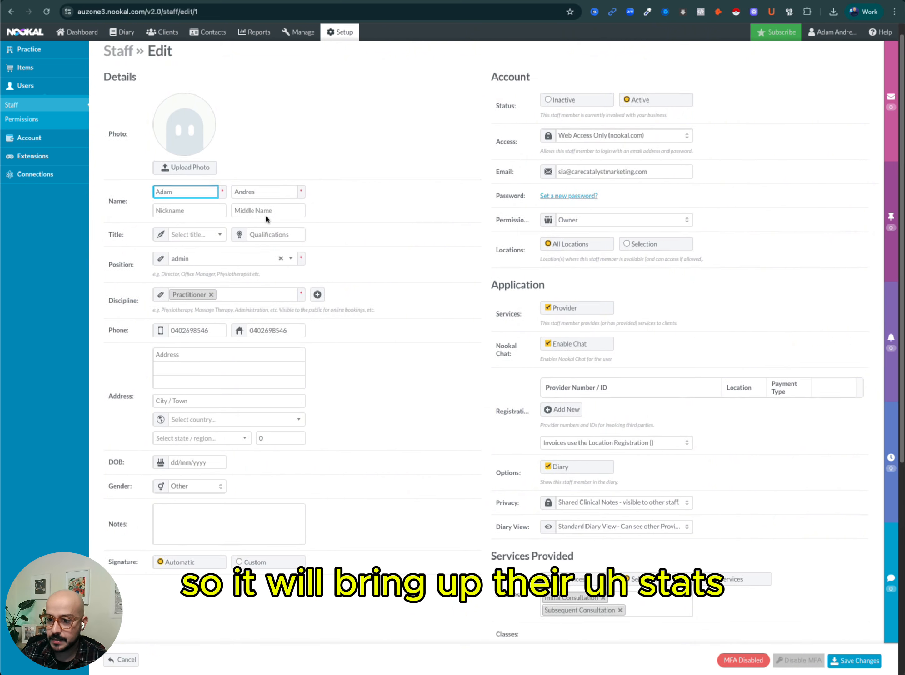
pyautogui.scroll(-8, 265, 215)
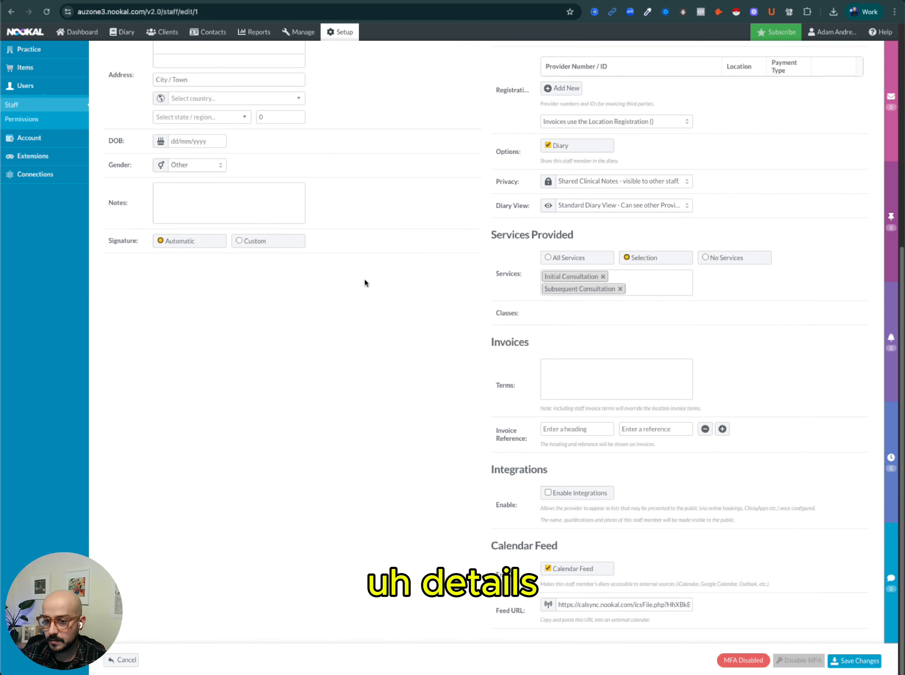
# Save the staff member's settings with the Calendar Feed option turned on.
pyautogui.scroll(2, 365, 278)
pyautogui.scroll(-2, 364, 277)
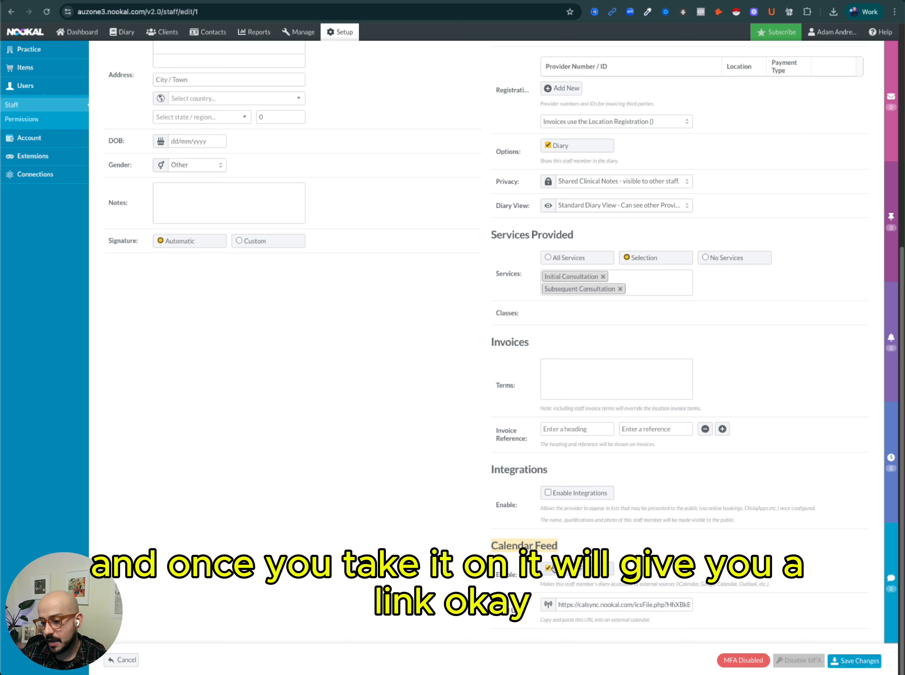
pyautogui.click(579, 605)
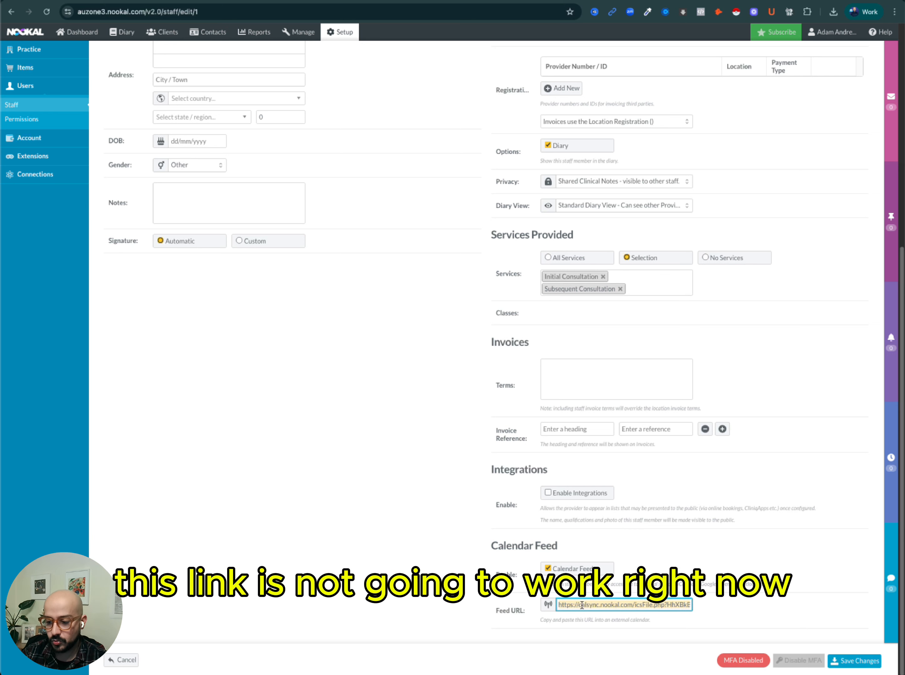
pyautogui.click(773, 610)
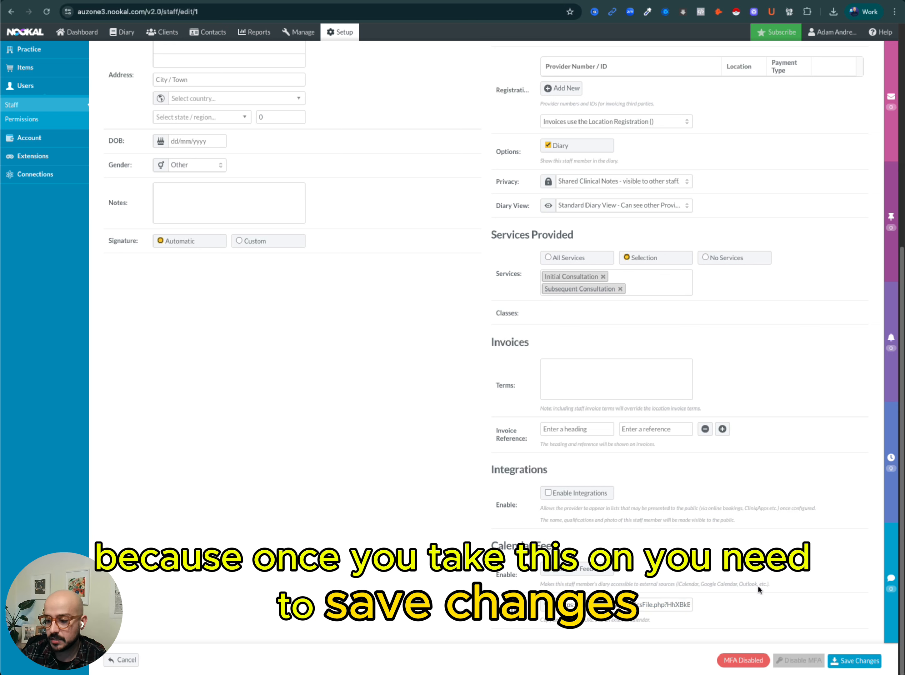
pyautogui.click(840, 661)
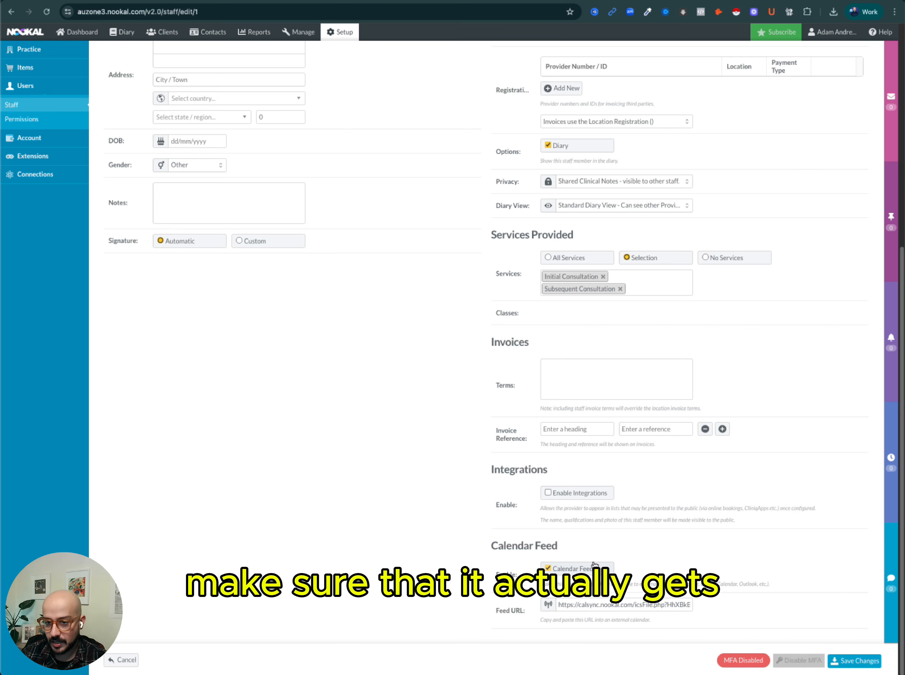
# Copy the staff member's Feed URL and open it in a new browser tab to check the calendar feed.
pyautogui.scroll(7, 594, 565)
pyautogui.scroll(-6, 522, 401)
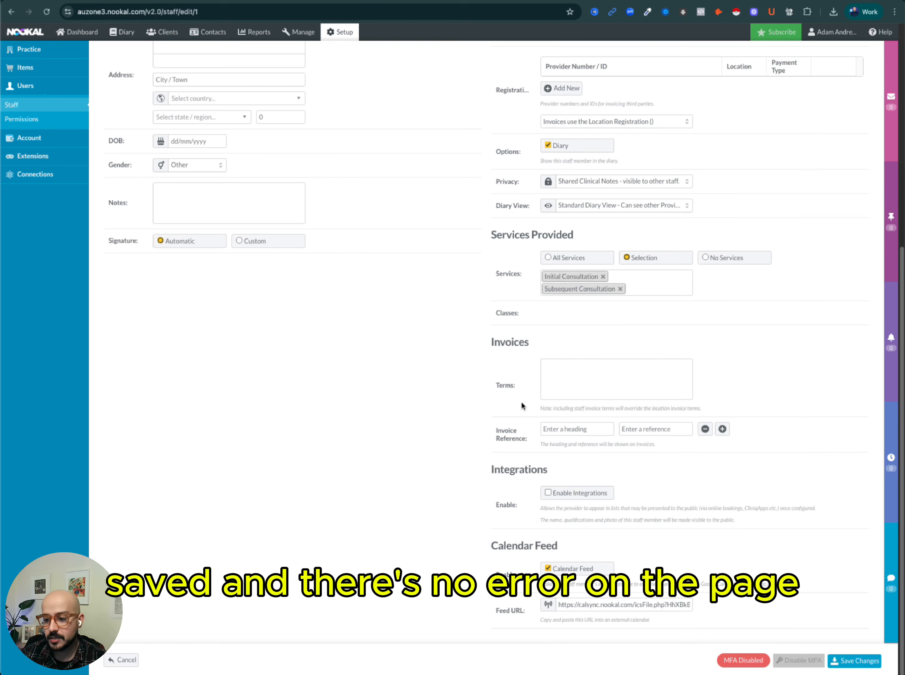
pyautogui.click(578, 607)
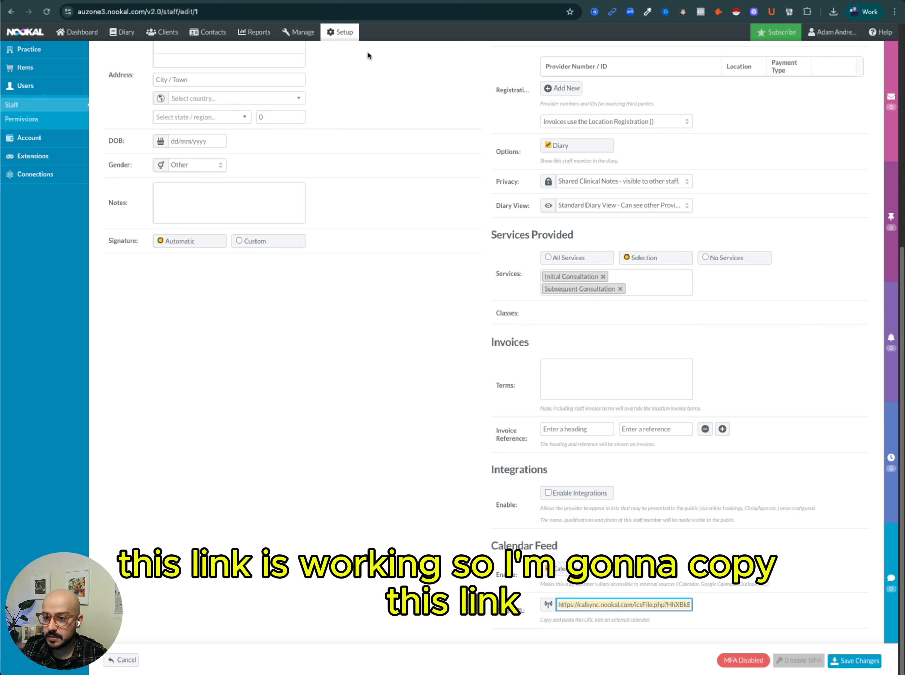
pyautogui.press('super+c')
pyautogui.press('super+t')
pyautogui.press('super+v')
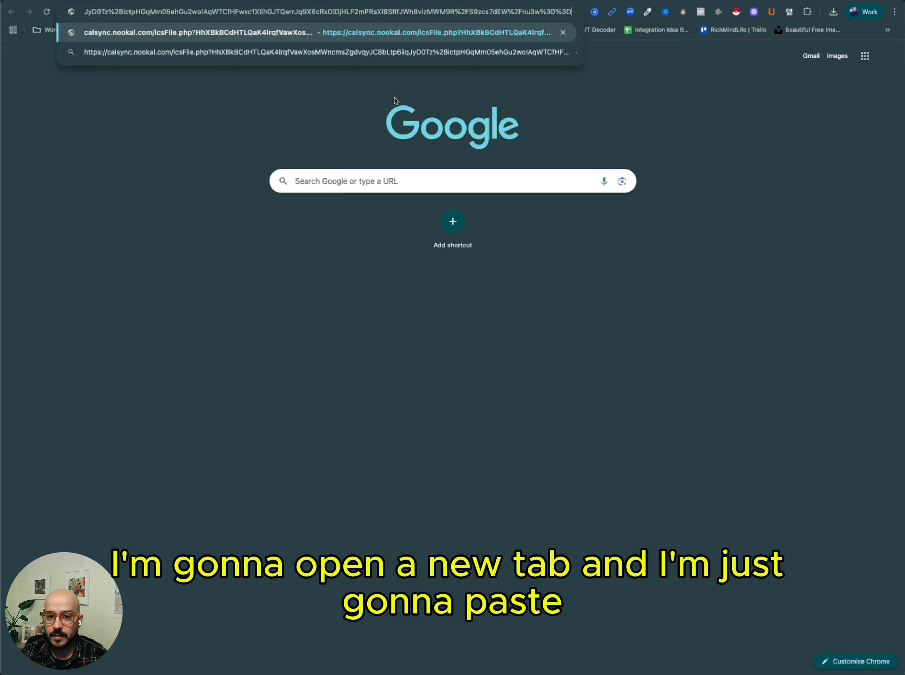
pyautogui.press('Return')
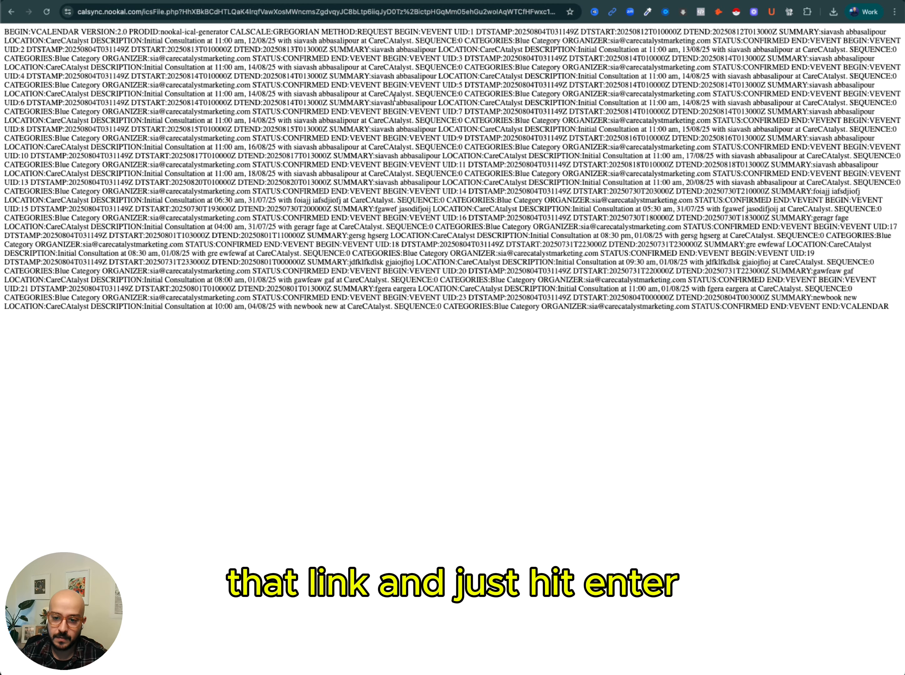
pyautogui.moveTo(4, 32); pyautogui.dragTo(406, 360)
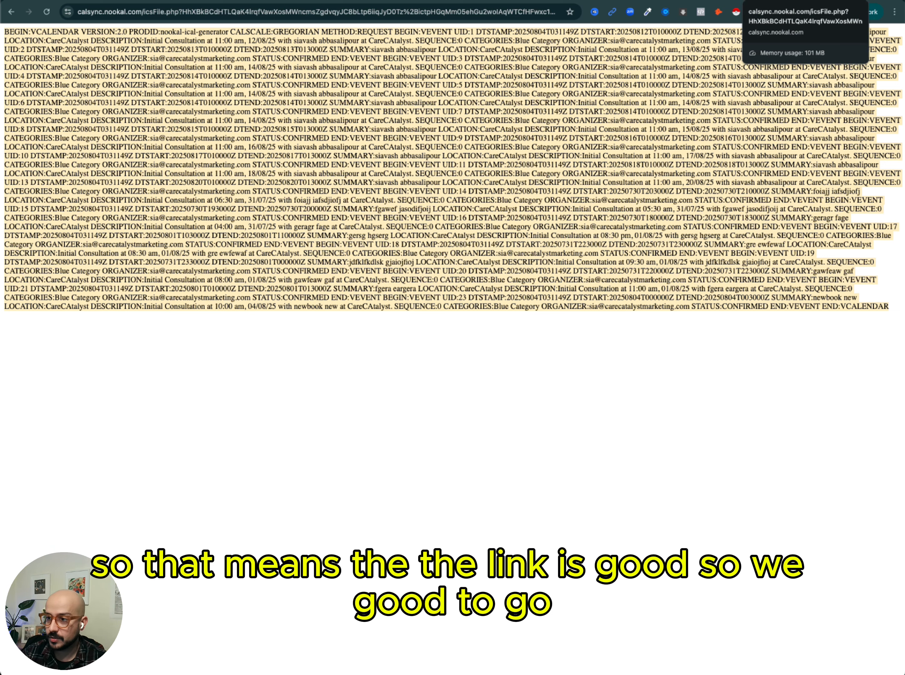
# Return to CalendarBridge and start creating a single sync.
pyautogui.click(856, 1)
pyautogui.click(621, 610)
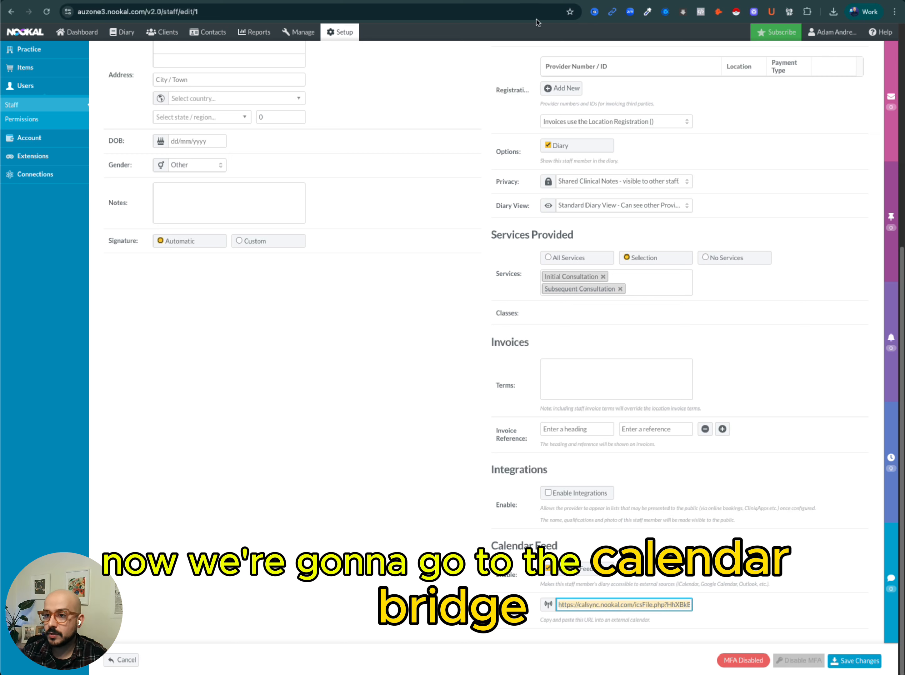
pyautogui.click(520, 1)
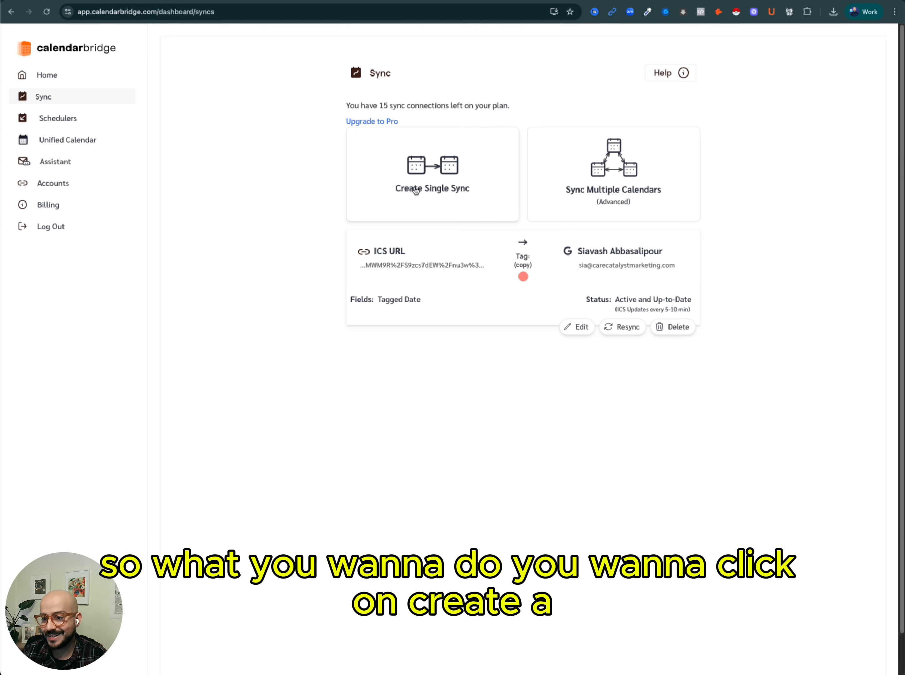
pyautogui.click(452, 177)
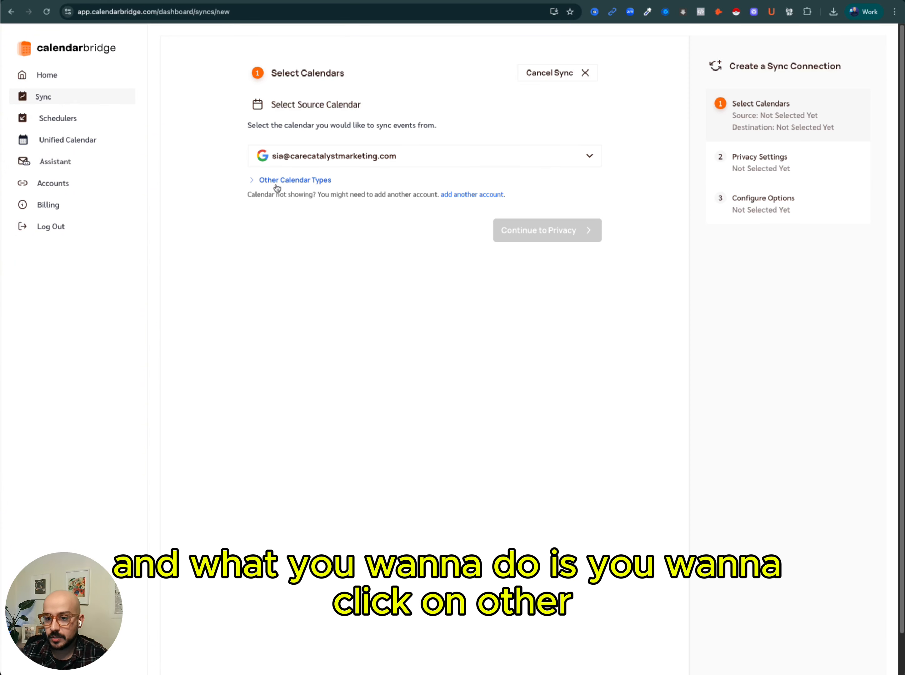
# Paste the Nookal feed URL under Other Calendar Types and use it as the ICS source calendar.
pyautogui.click(303, 183)
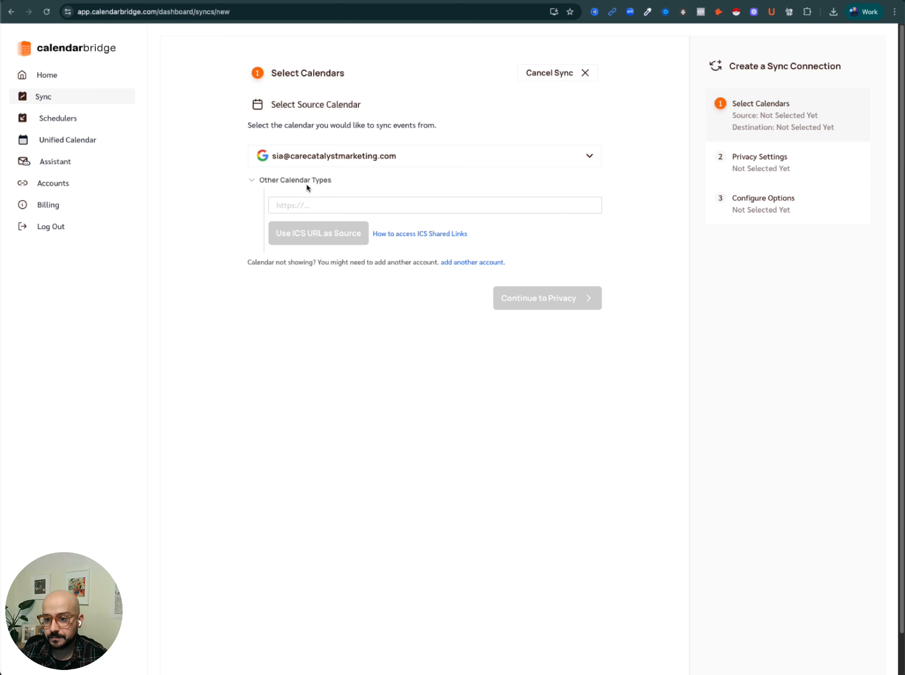
pyautogui.click(297, 206)
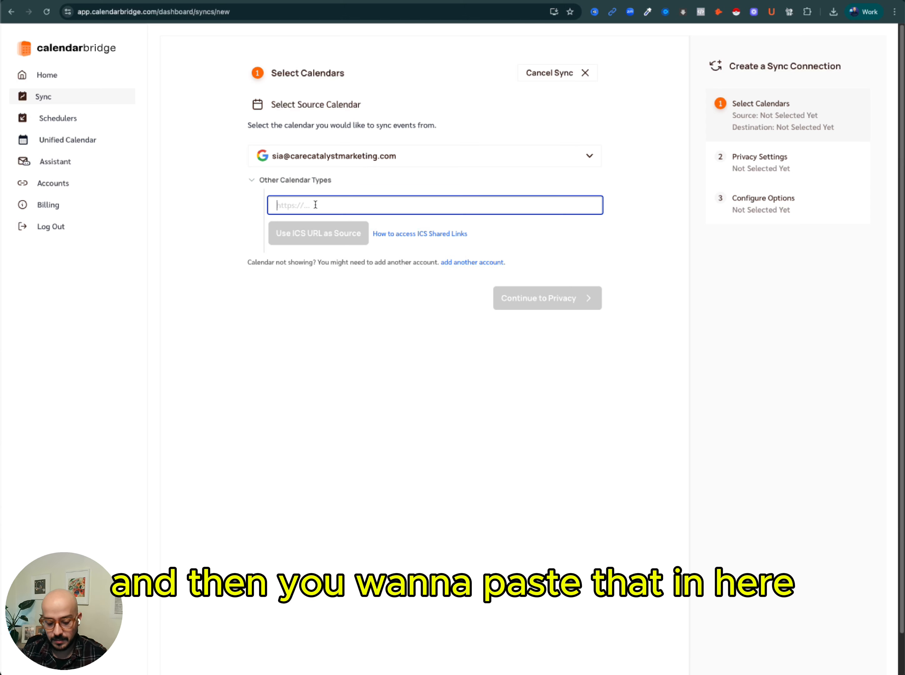
pyautogui.press('super+v')
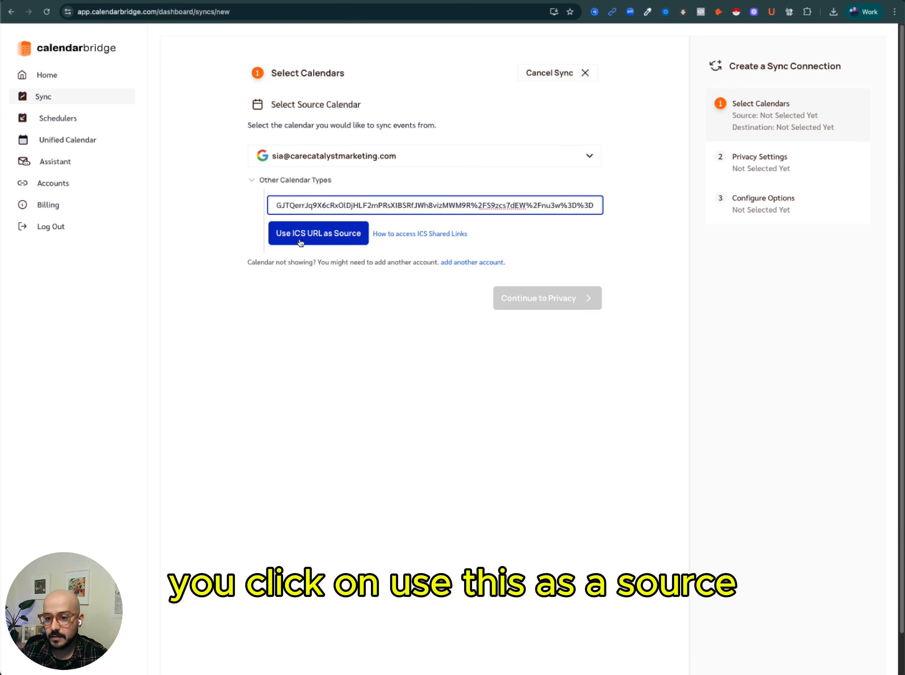
pyautogui.click(309, 237)
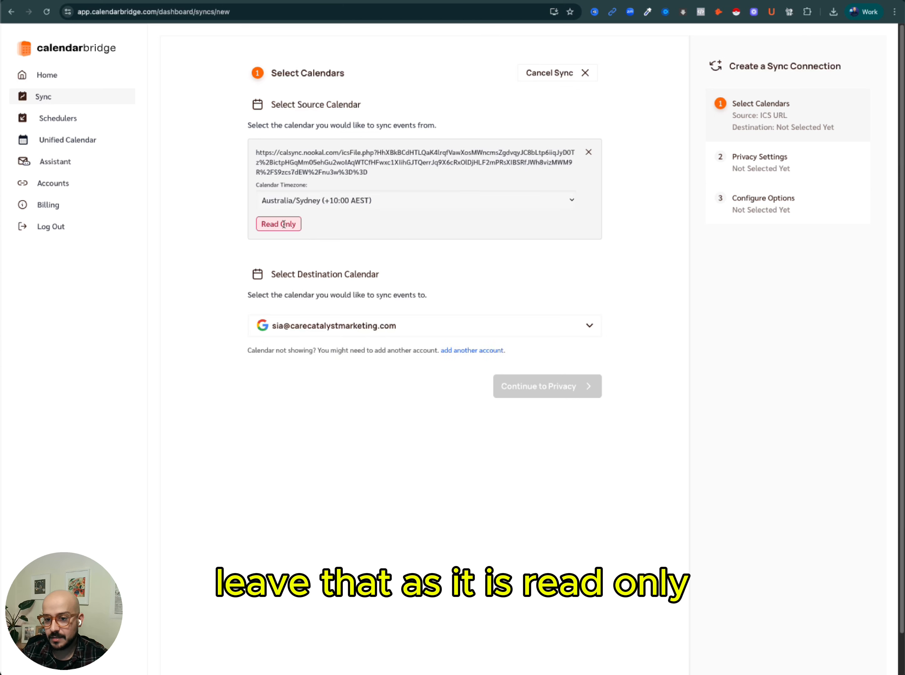
# Check the source calendar's timezone setting and review the pasted feed URL.
pyautogui.click(365, 203)
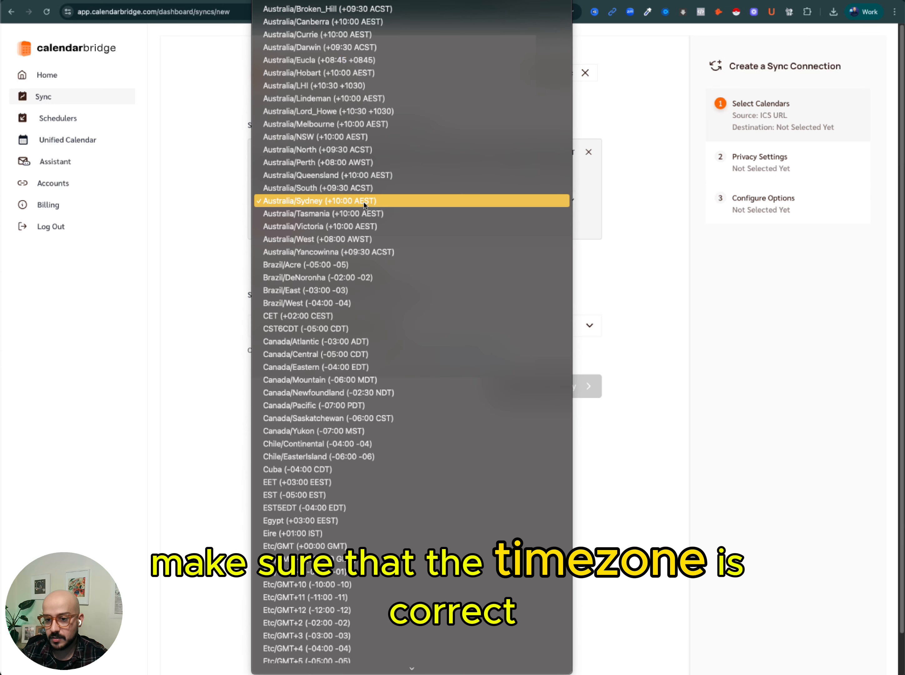
pyautogui.click(122, 196)
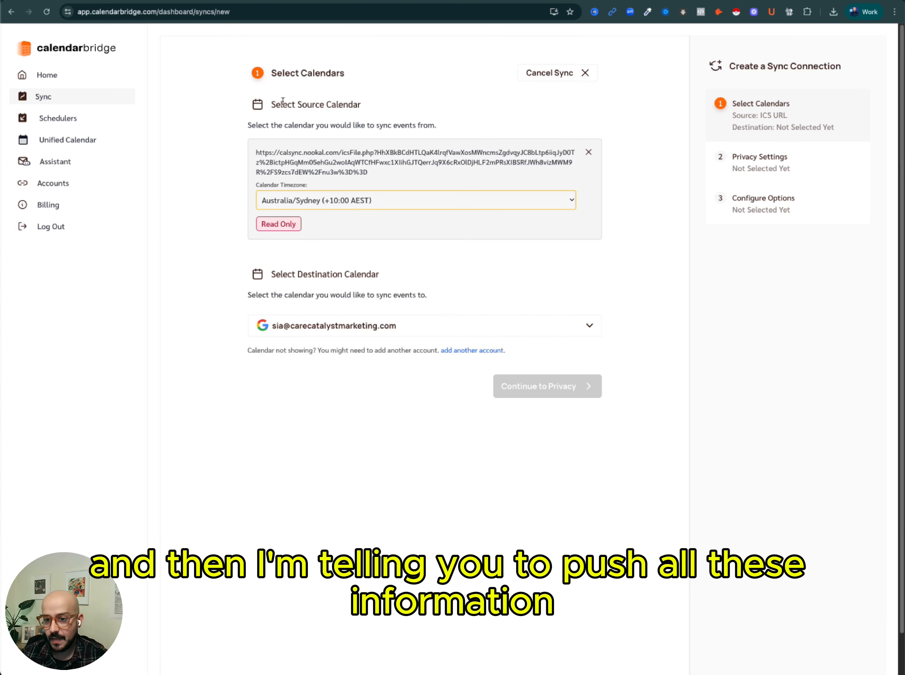
pyautogui.moveTo(255, 151); pyautogui.dragTo(372, 172)
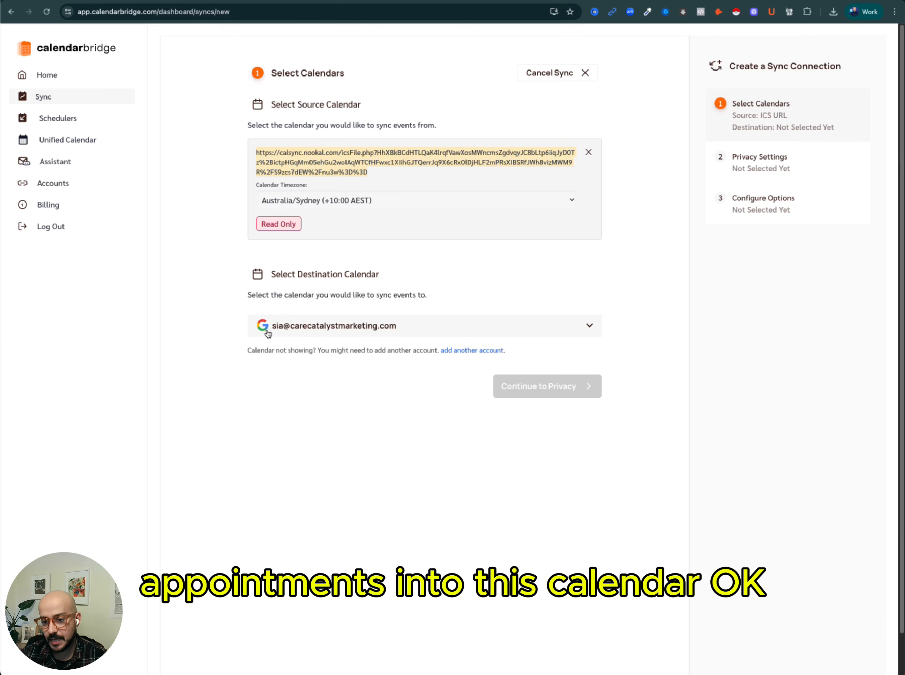
pyautogui.click(360, 442)
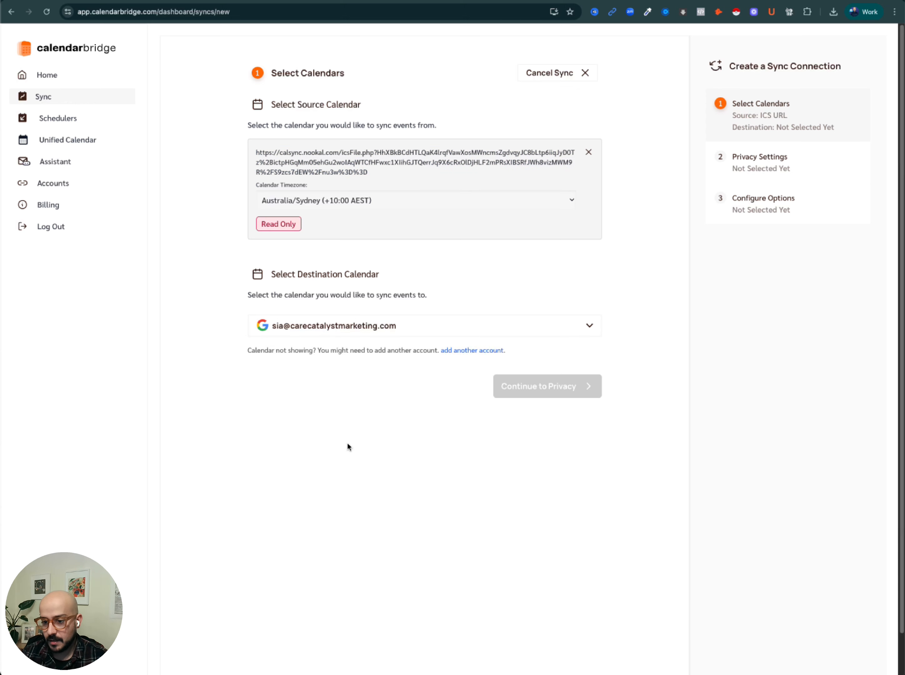
# Choose the primary Google calendar as the sync destination and continue to the privacy settings.
pyautogui.click(477, 327)
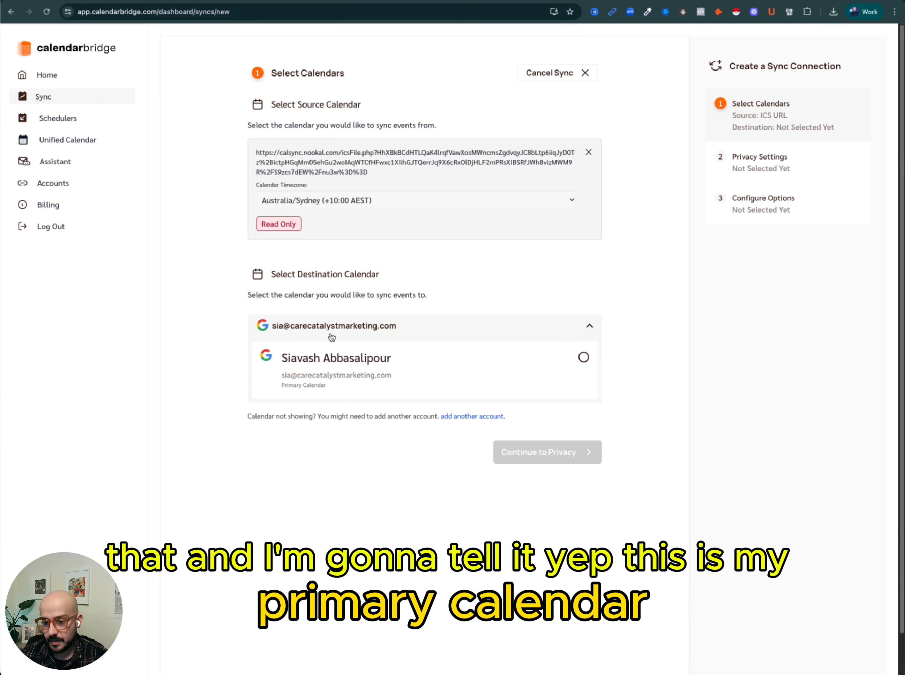
pyautogui.click(584, 357)
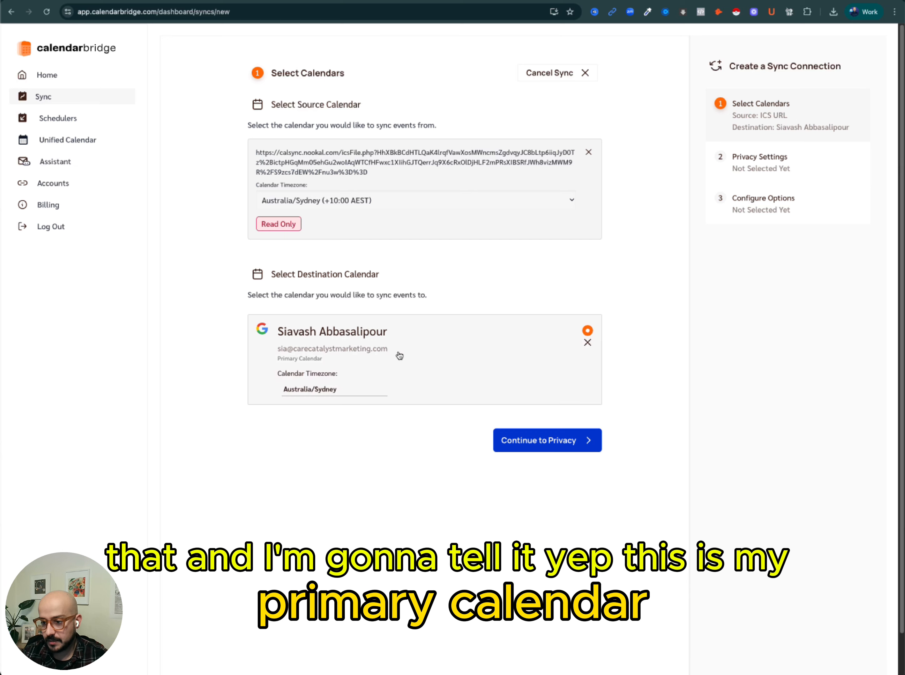
pyautogui.click(552, 442)
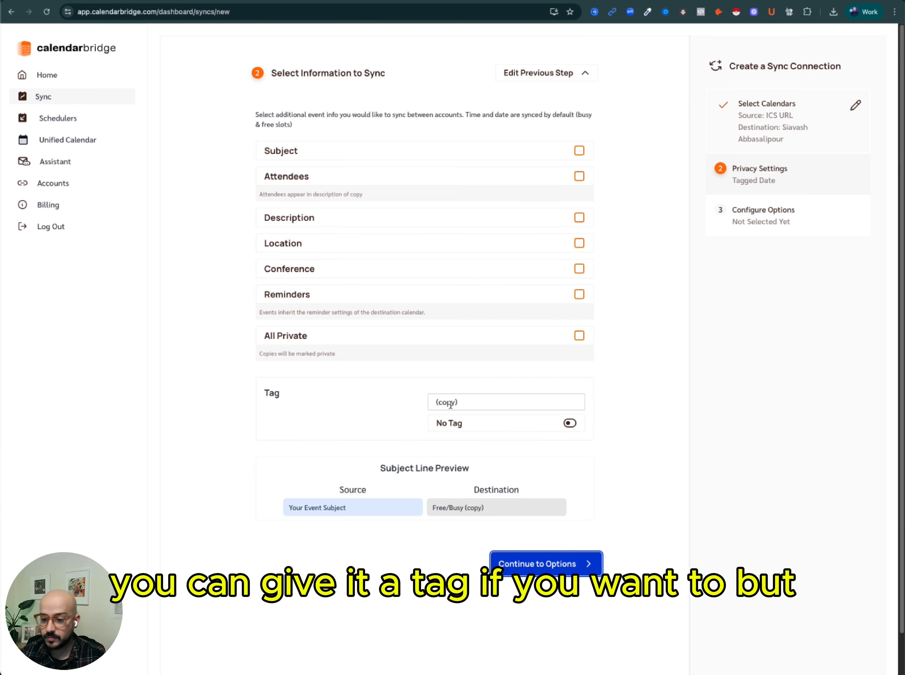
# Continue to options, set the copy colour to Banana, and create the sync after reviewing it.
pyautogui.click(546, 568)
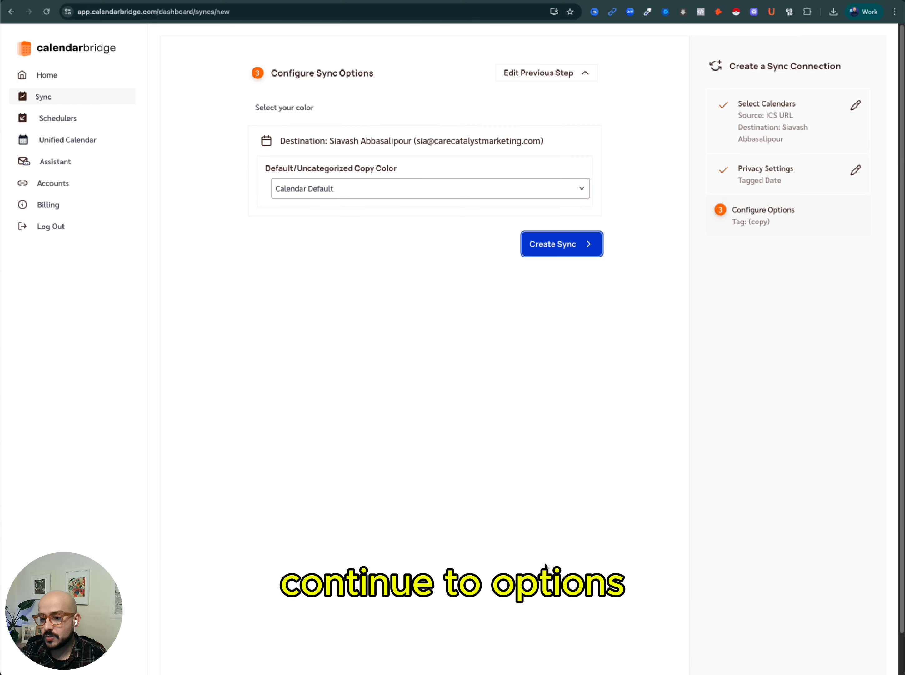
pyautogui.click(387, 189)
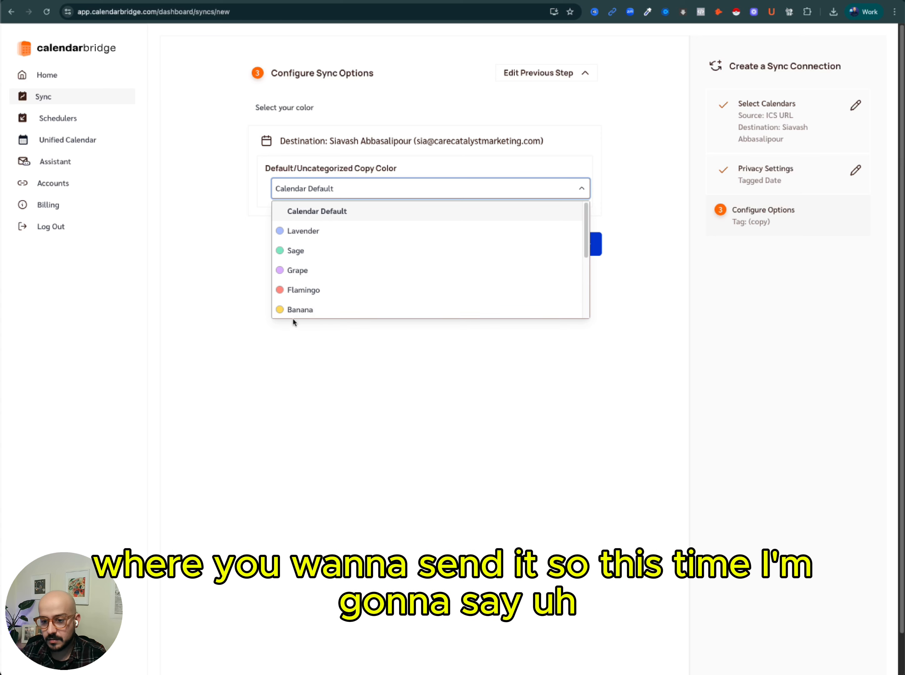
pyautogui.click(291, 307)
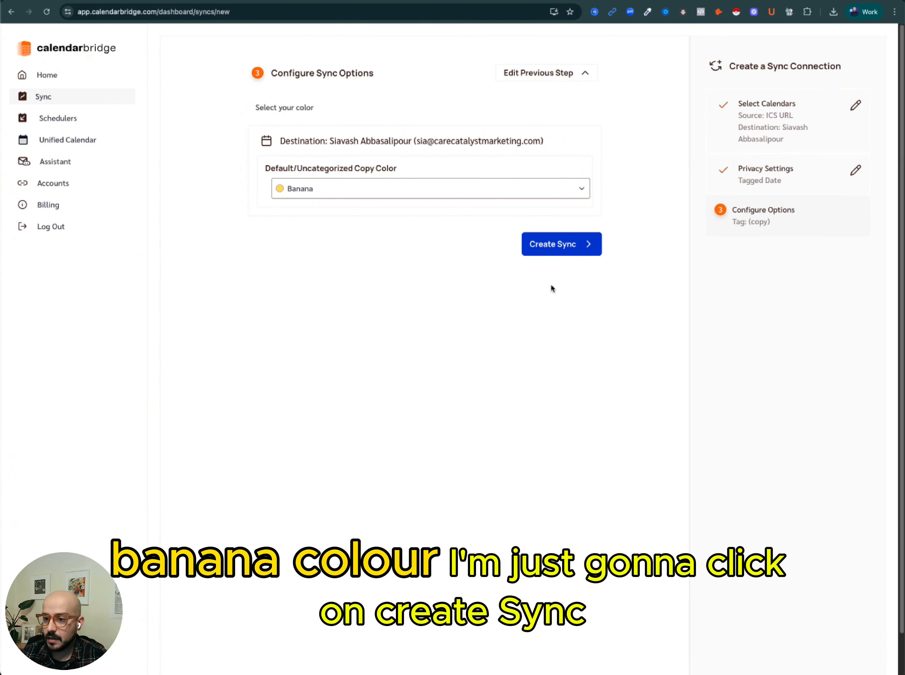
pyautogui.click(571, 247)
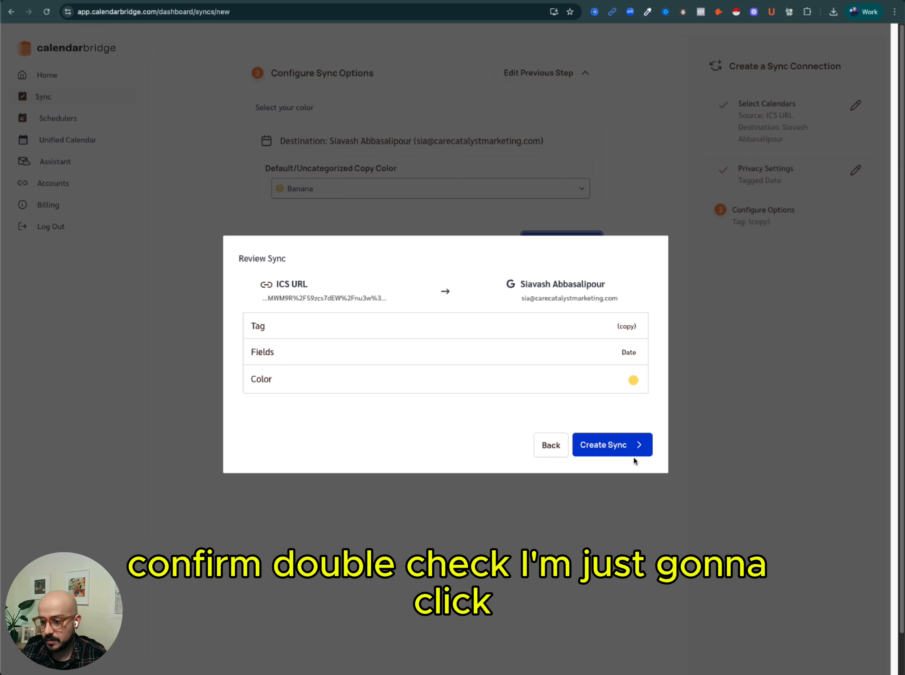
pyautogui.click(620, 448)
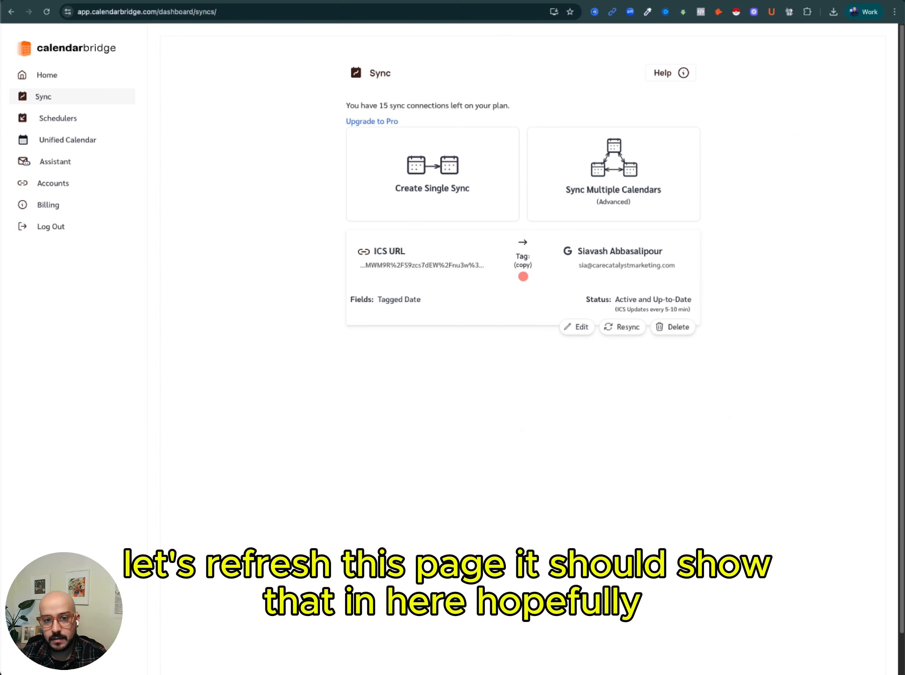
# Refresh the sync list and, in Google Calendar, hide the Holidays in Australia and two other-account calendars.
pyautogui.click(47, 12)
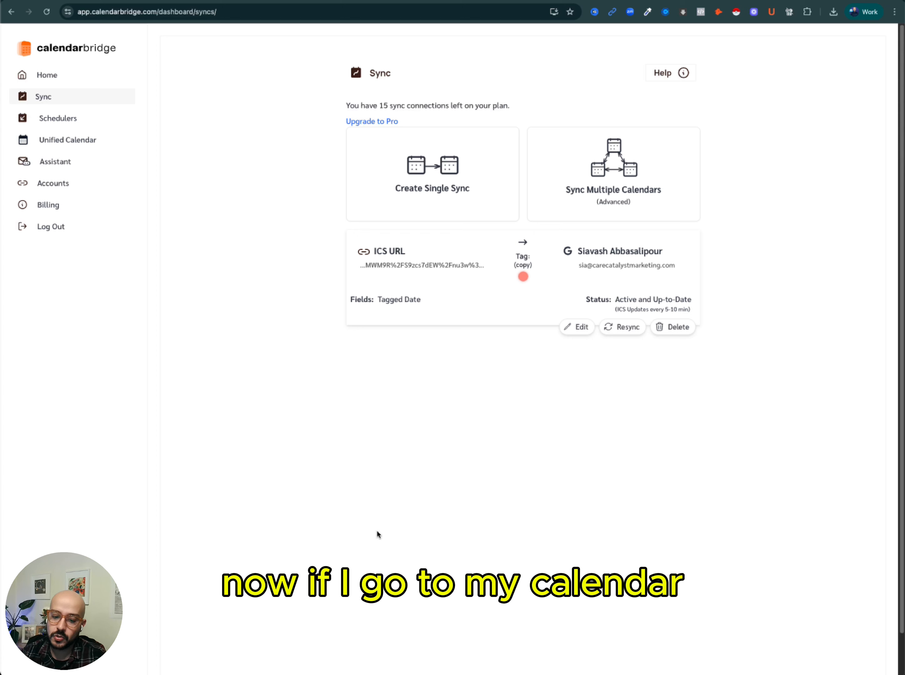
pyautogui.hotkey('ctrl', 'Right')
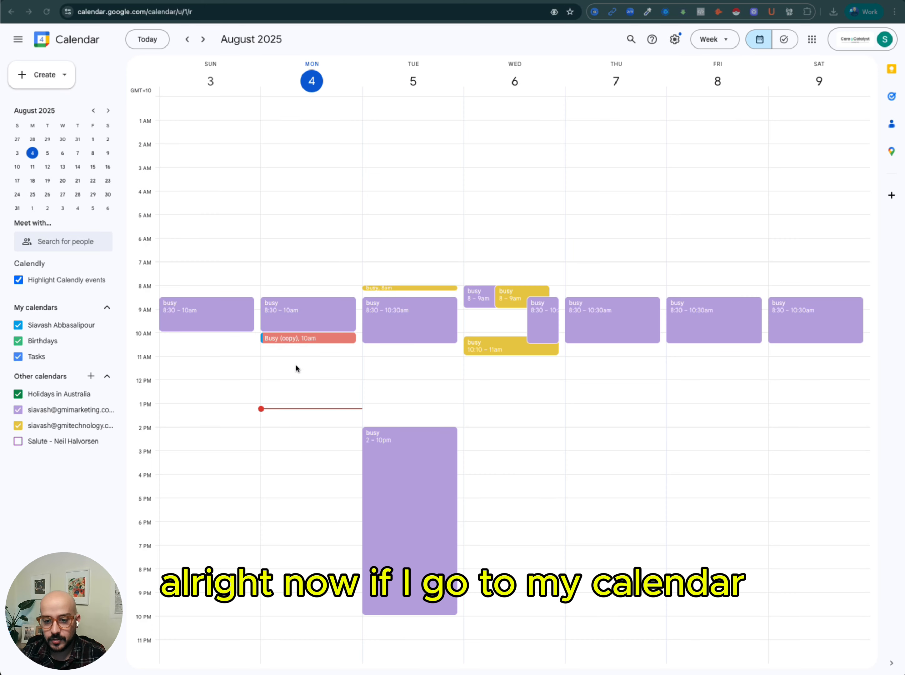
pyautogui.click(18, 426)
pyautogui.click(18, 410)
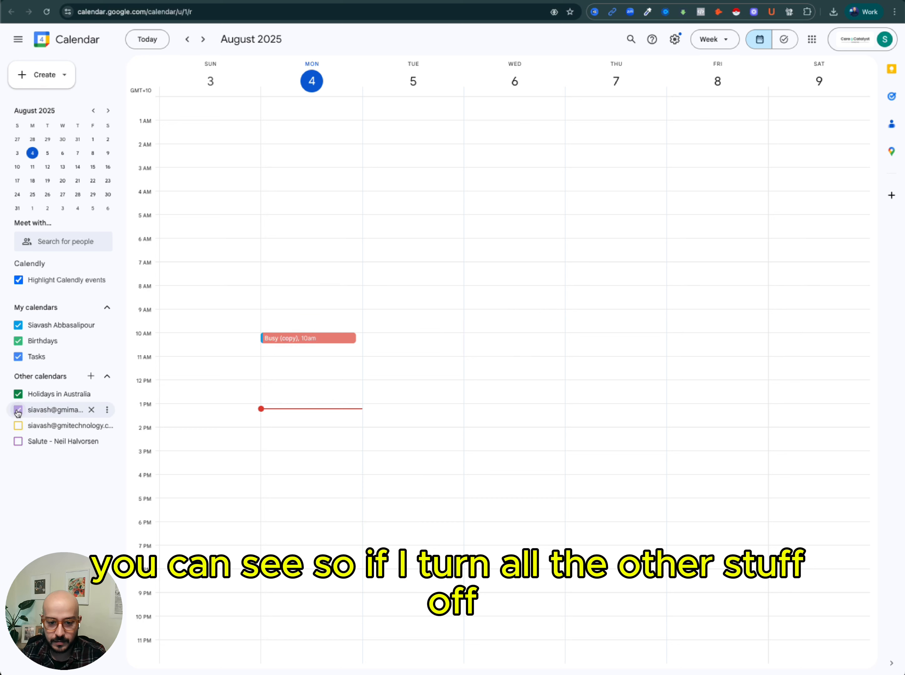
pyautogui.click(18, 394)
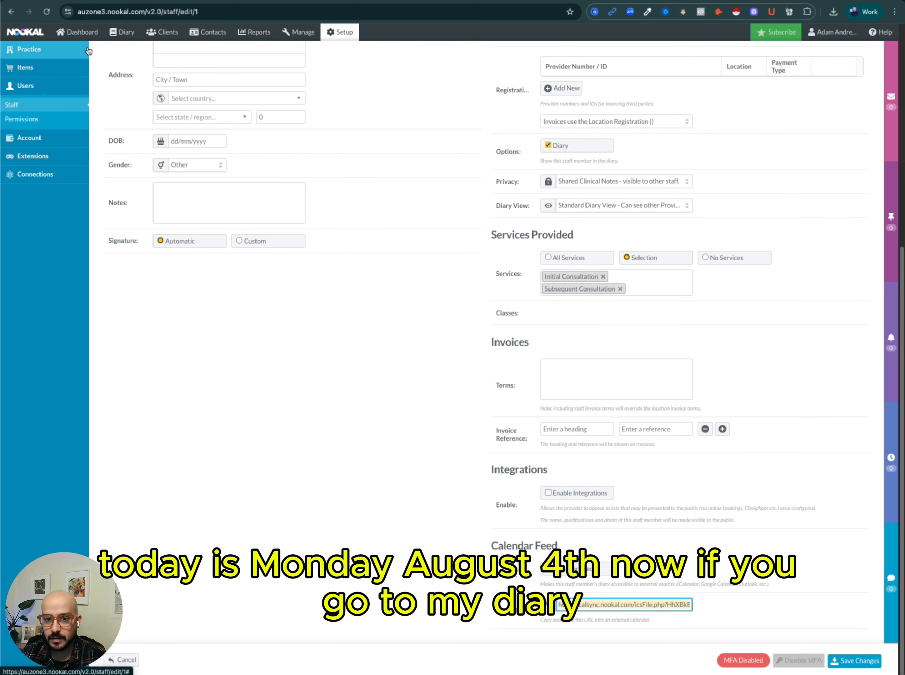
# Open the Nookal Diary and compare today's appointments against the Google Calendar week view.
pyautogui.click(126, 33)
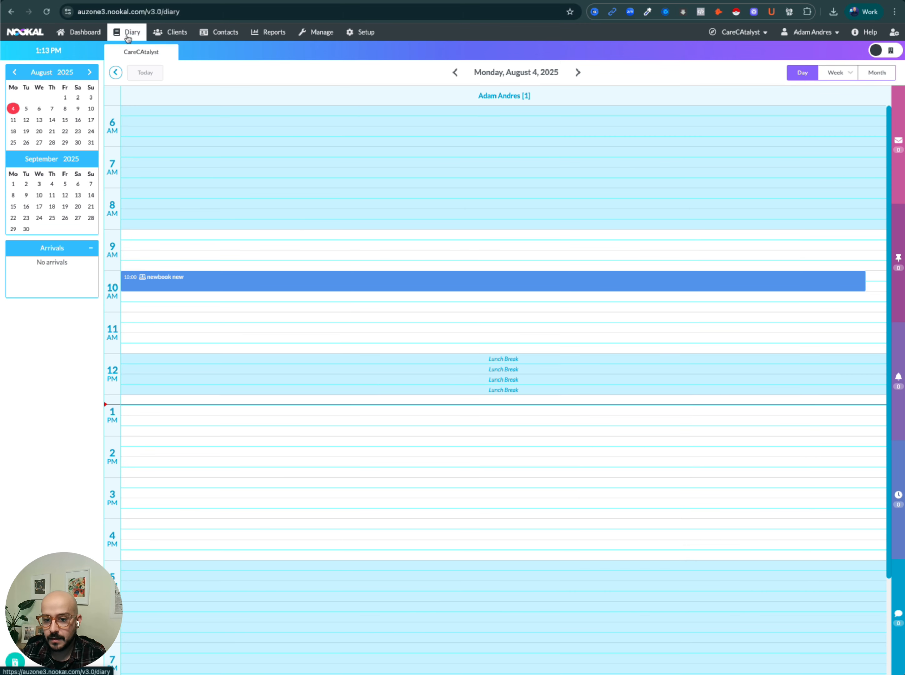
pyautogui.moveTo(202, 285)
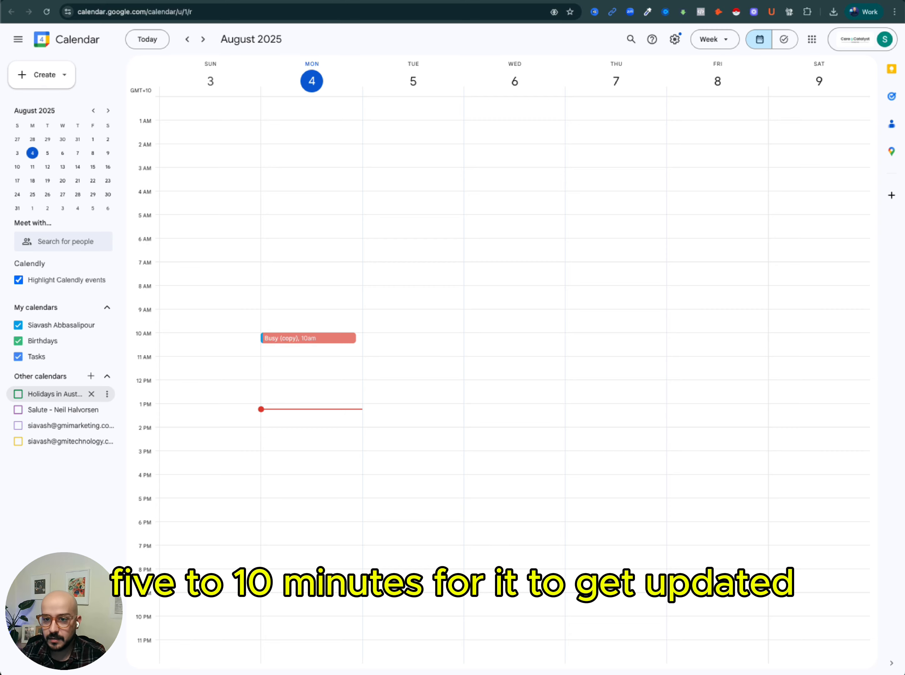
pyautogui.click(270, 1)
pyautogui.click(328, 1)
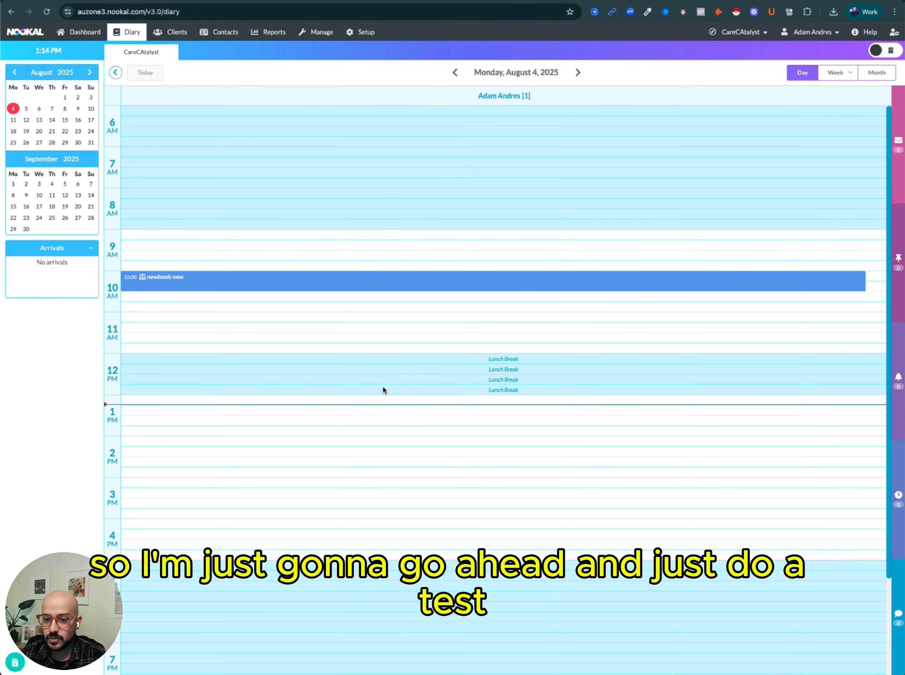
# Move the 10:00 newbook new appointment in the Nookal Diary to 2:30 PM.
pyautogui.moveTo(213, 285)
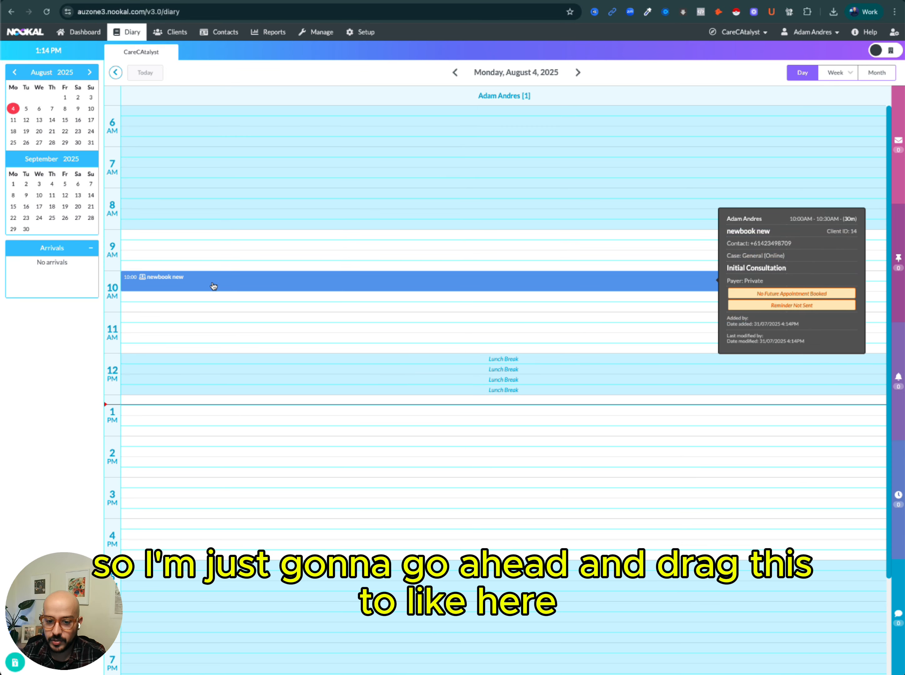
pyautogui.moveTo(213, 286); pyautogui.dragTo(214, 468)
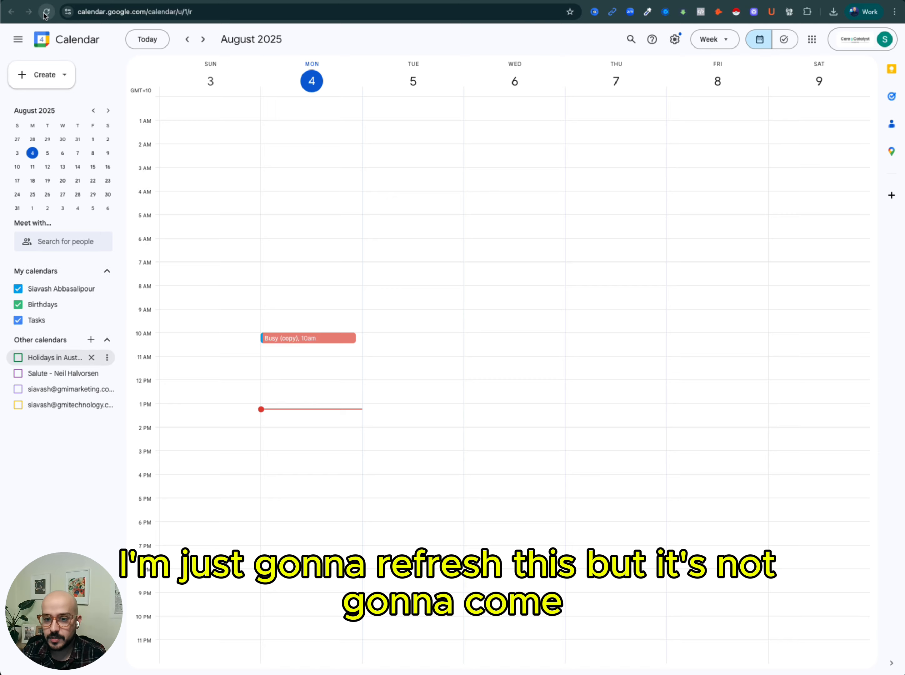
# Force a resync of the ICS sync in CalendarBridge and refresh Google Calendar to pick up the moved appointment.
pyautogui.click(45, 13)
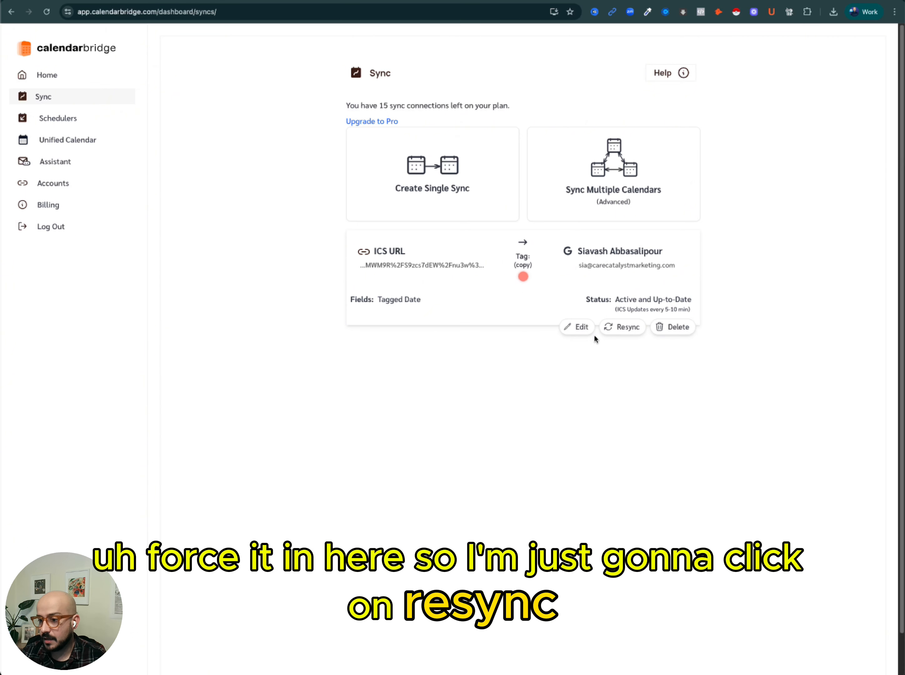
pyautogui.click(617, 331)
pyautogui.click(554, 386)
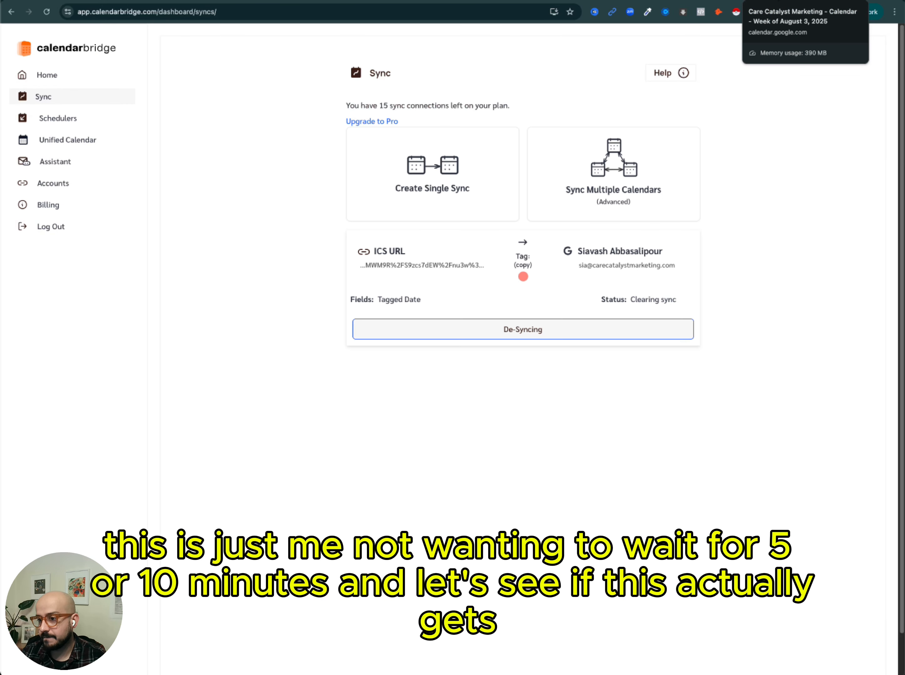
pyautogui.click(778, 1)
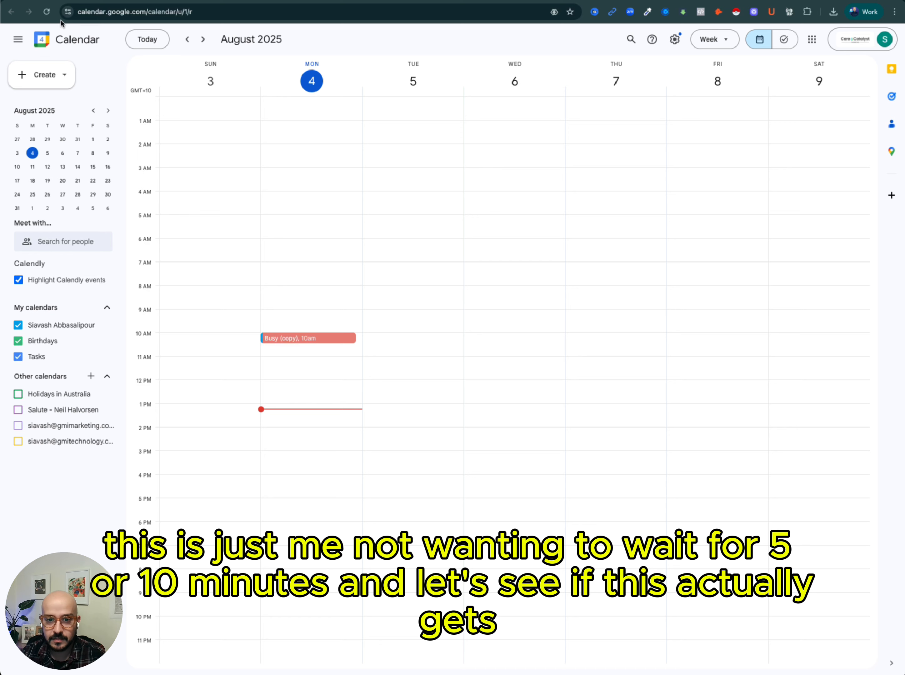
pyautogui.click(46, 12)
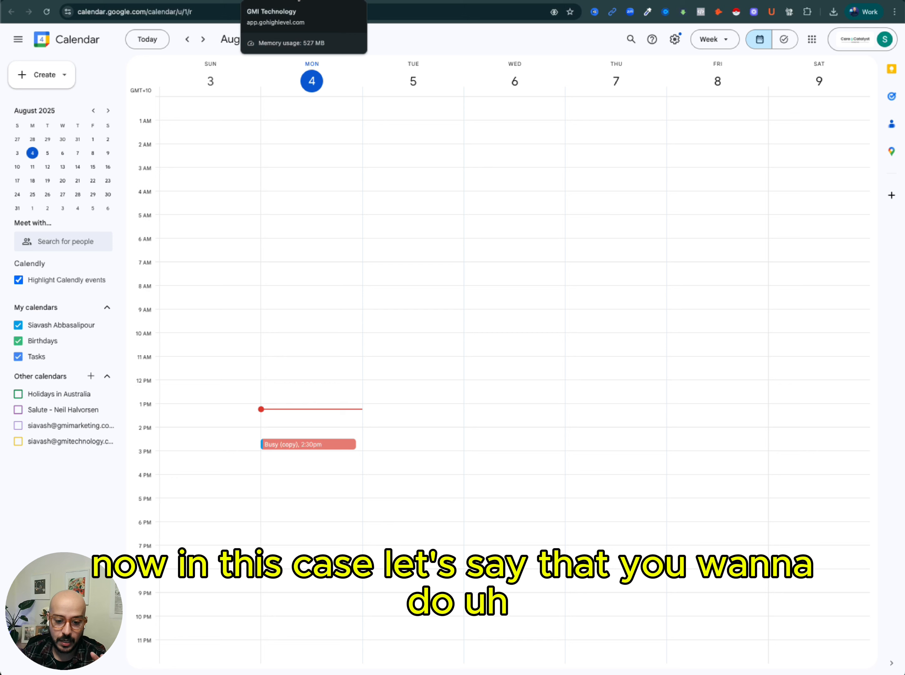
# Open the Clinic Sync Pro settings and go to the My Profile page.
pyautogui.click(299, 2)
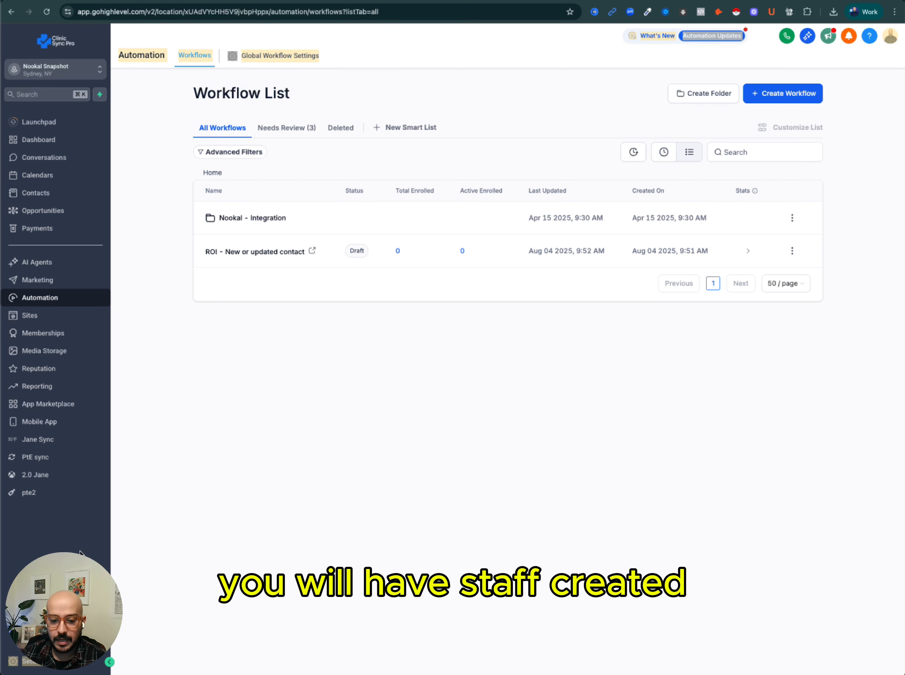
pyautogui.click(18, 662)
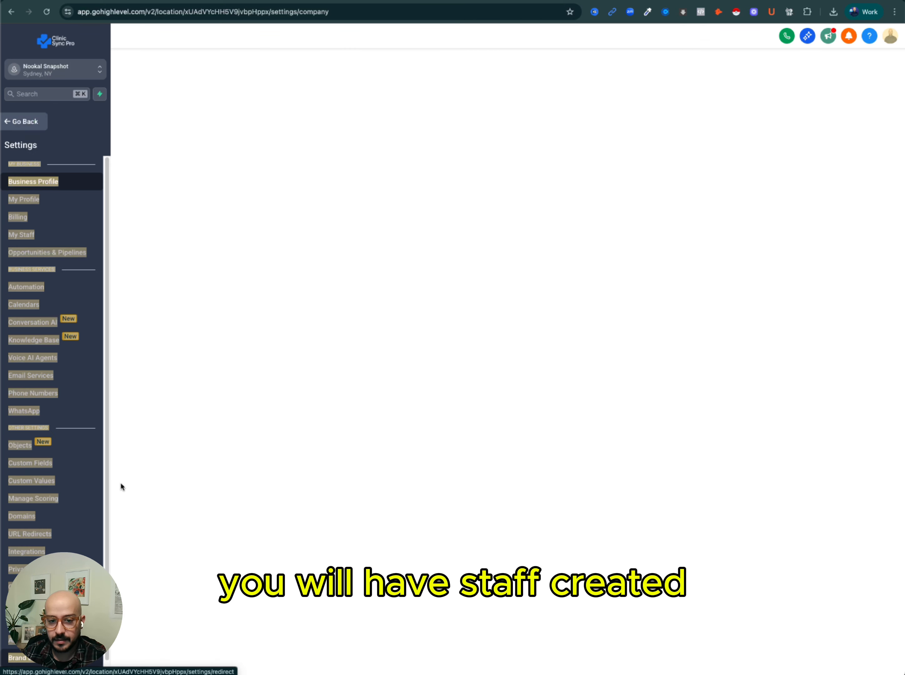
pyautogui.click(23, 236)
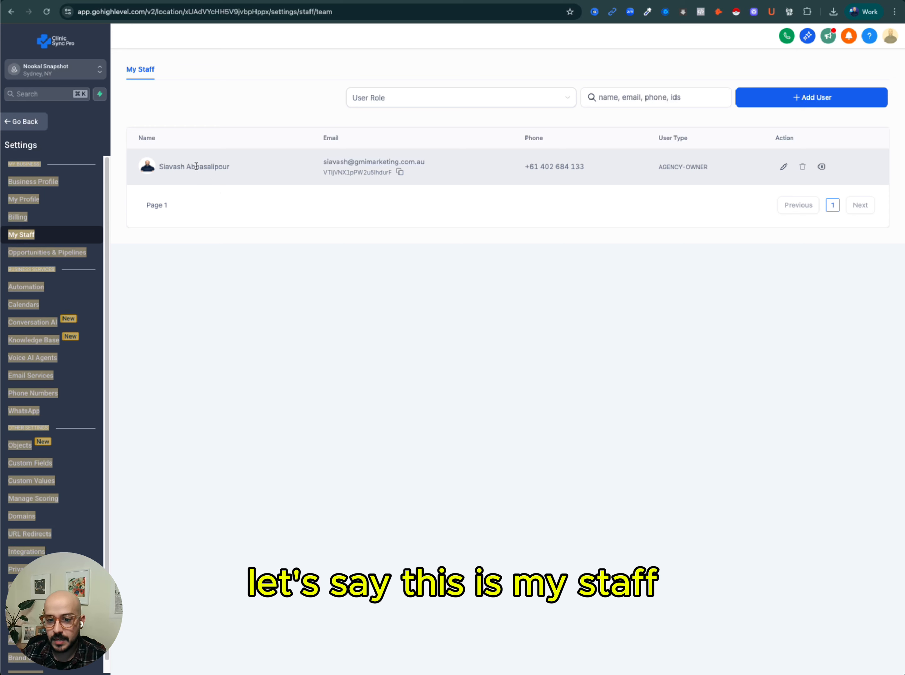
pyautogui.click(43, 182)
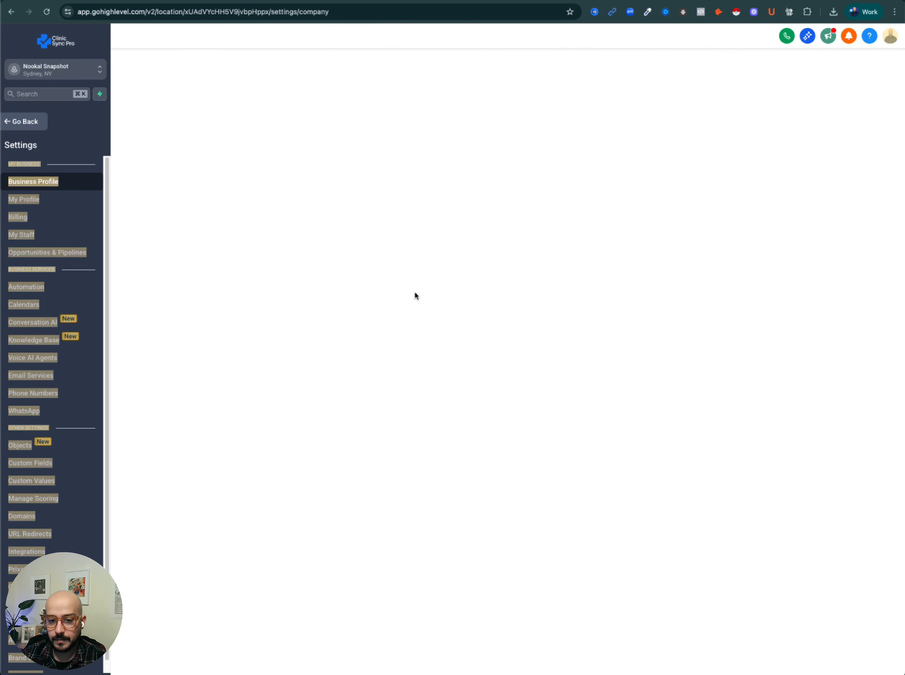
pyautogui.click(24, 201)
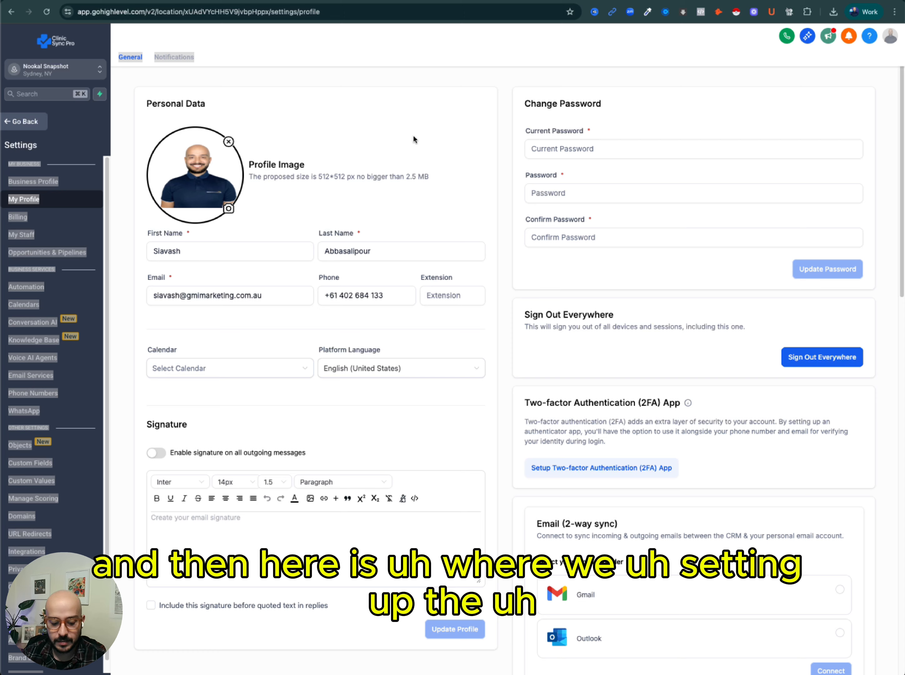
# Add a Google Calendar connection in the profile's Calendar Settings using the Care Catalyst Marketing Google account.
pyautogui.scroll(-5, 407, 163)
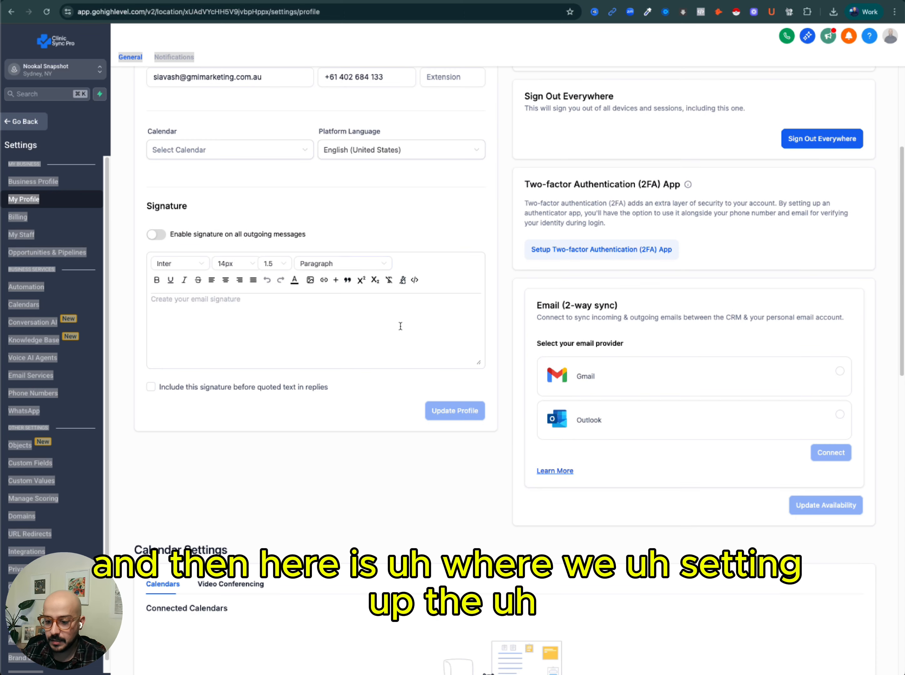
pyautogui.scroll(-5, 401, 327)
pyautogui.scroll(-3, 396, 424)
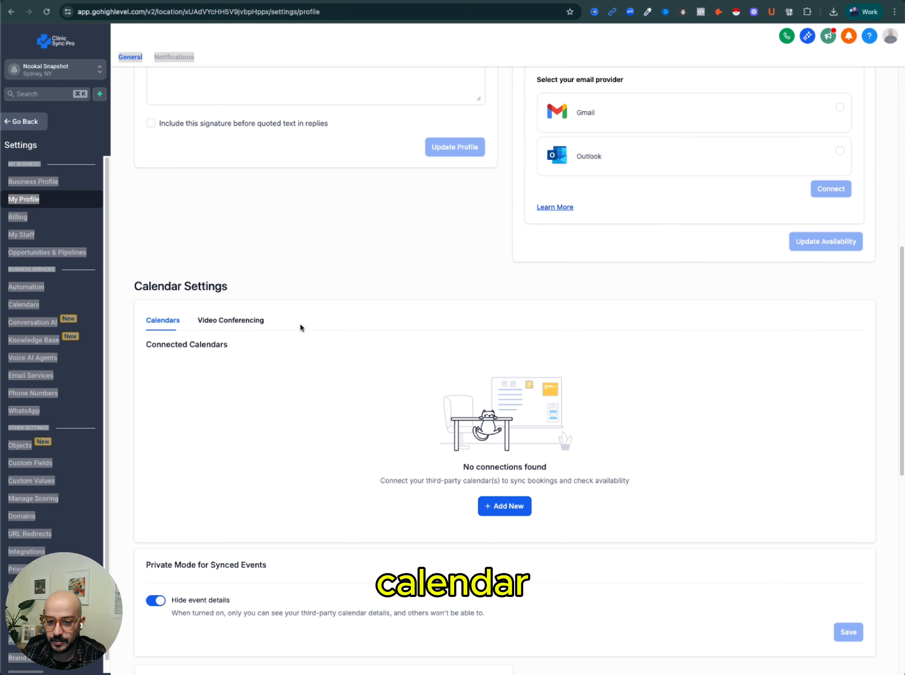
pyautogui.doubleClick(197, 285)
pyautogui.scroll(-4, 395, 392)
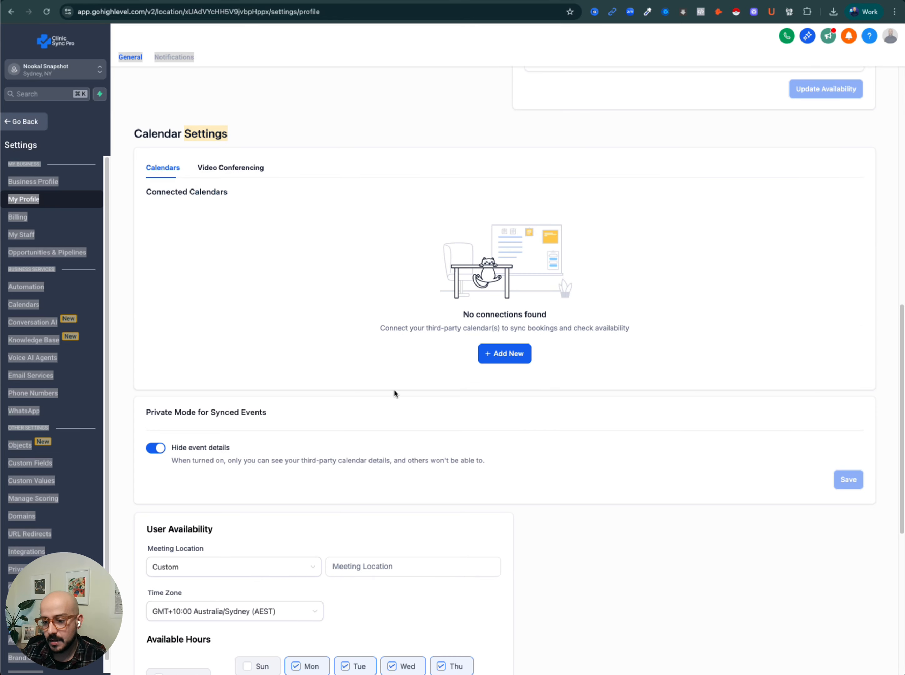
pyautogui.click(508, 355)
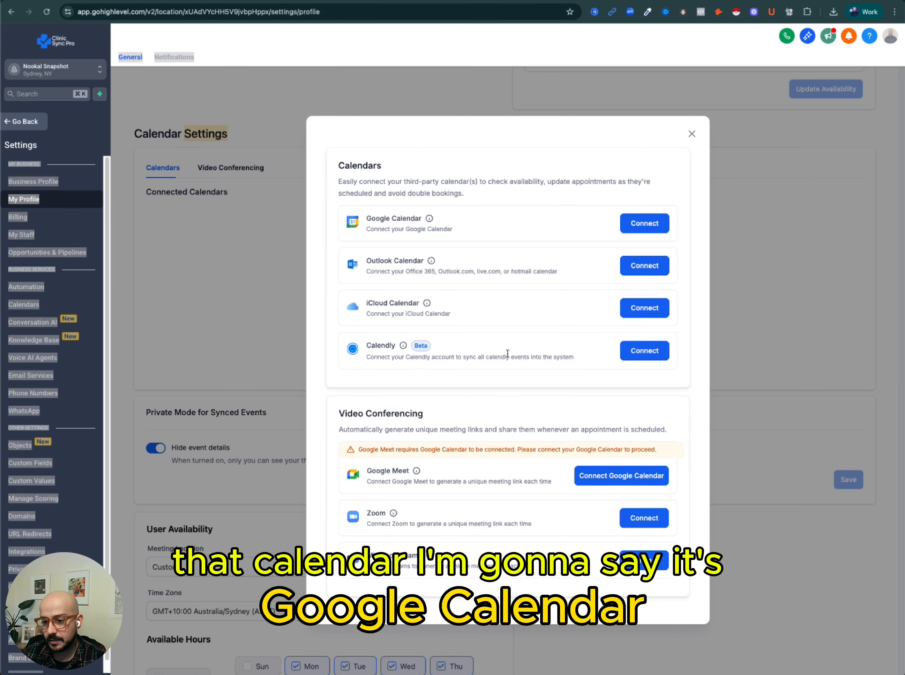
pyautogui.click(650, 224)
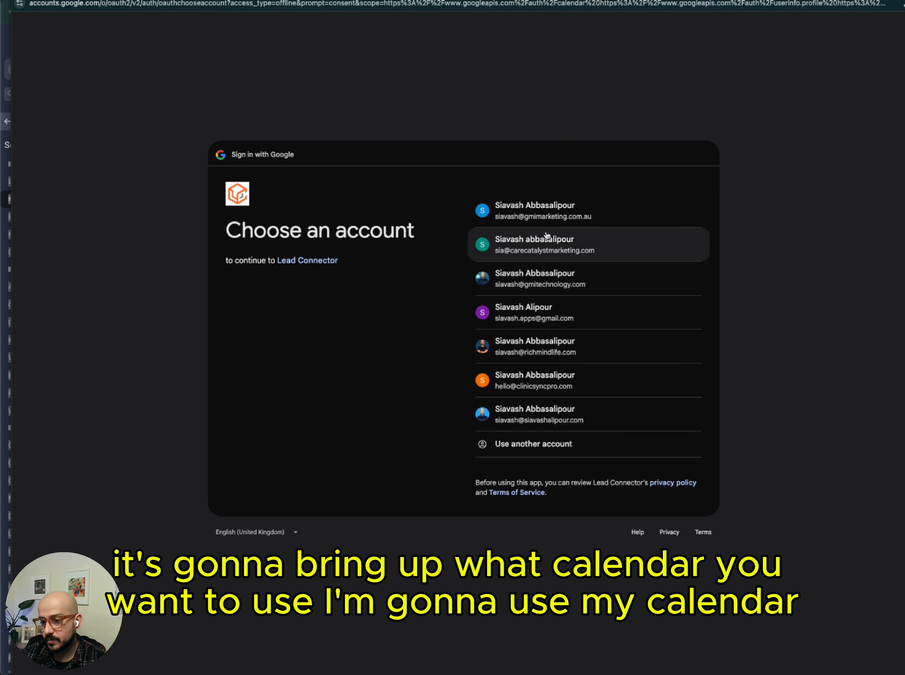
pyautogui.click(537, 256)
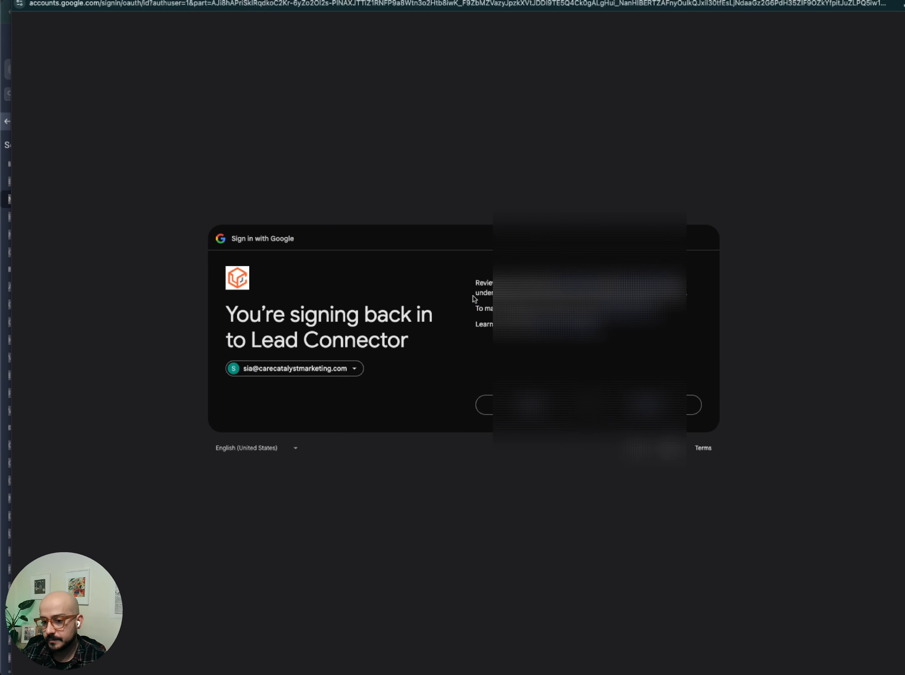
pyautogui.click(614, 406)
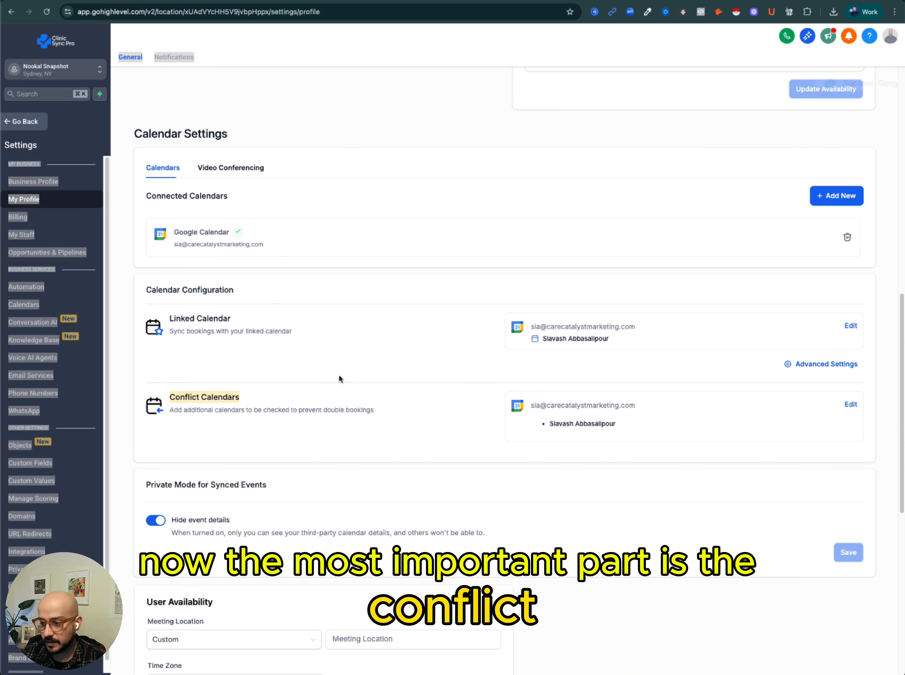
# Review the Conflict Calendars selection, keeping the linked calendar checked, and save it.
pyautogui.click(852, 405)
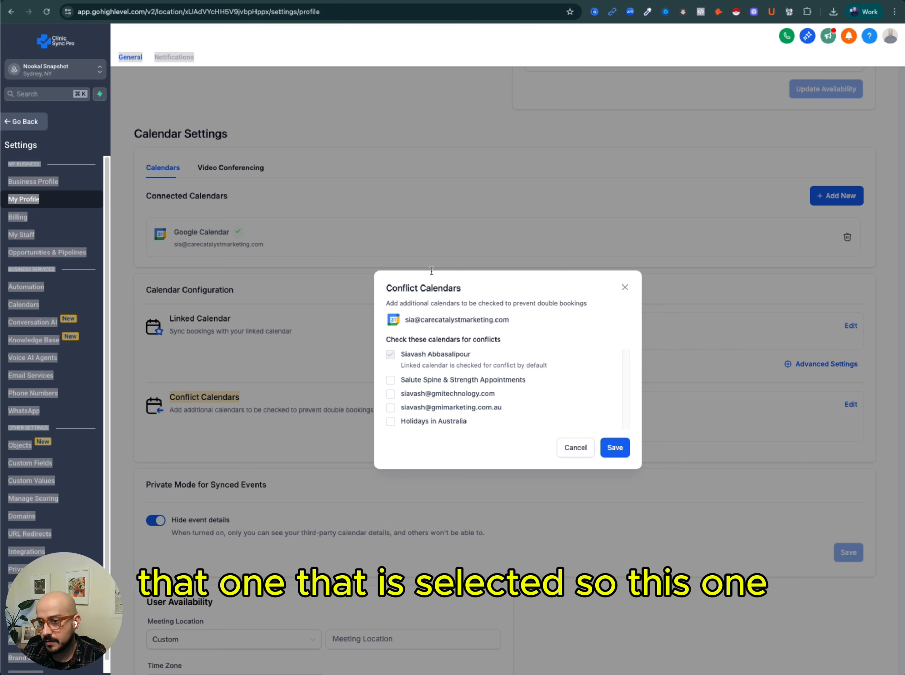
pyautogui.click(773, 1)
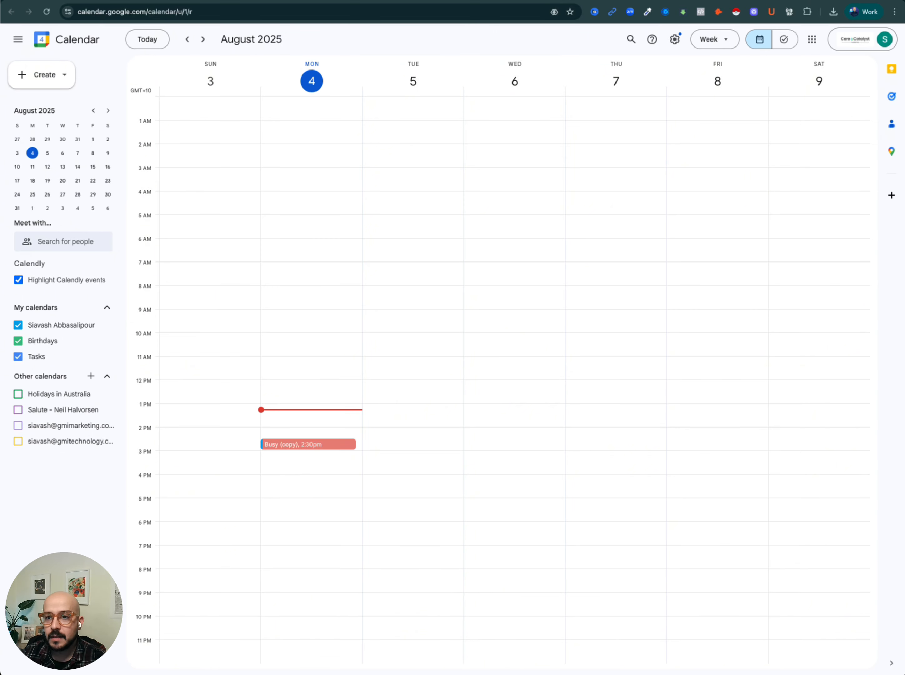
pyautogui.click(292, 0)
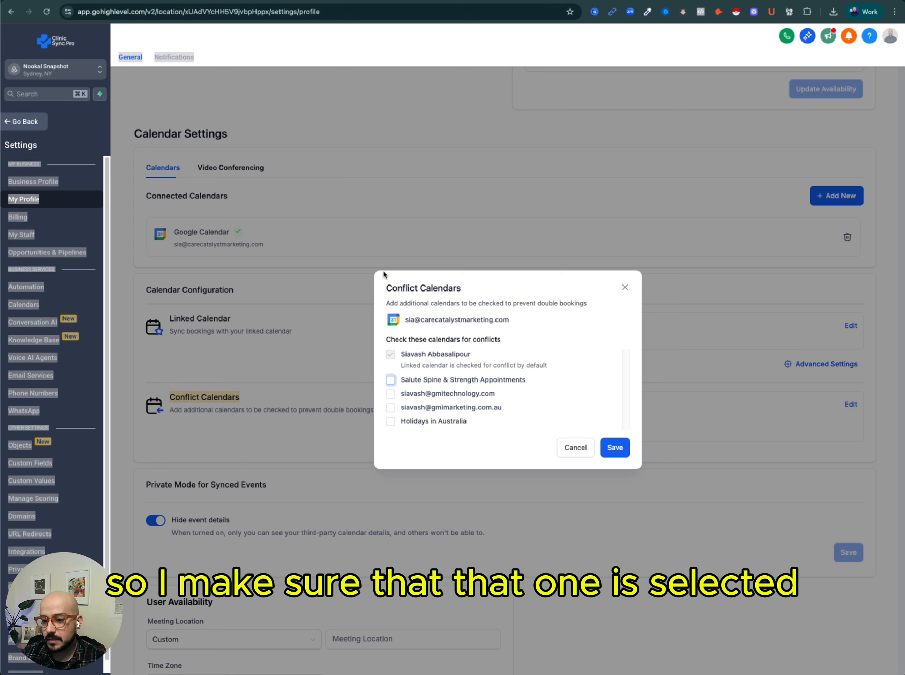
pyautogui.click(619, 450)
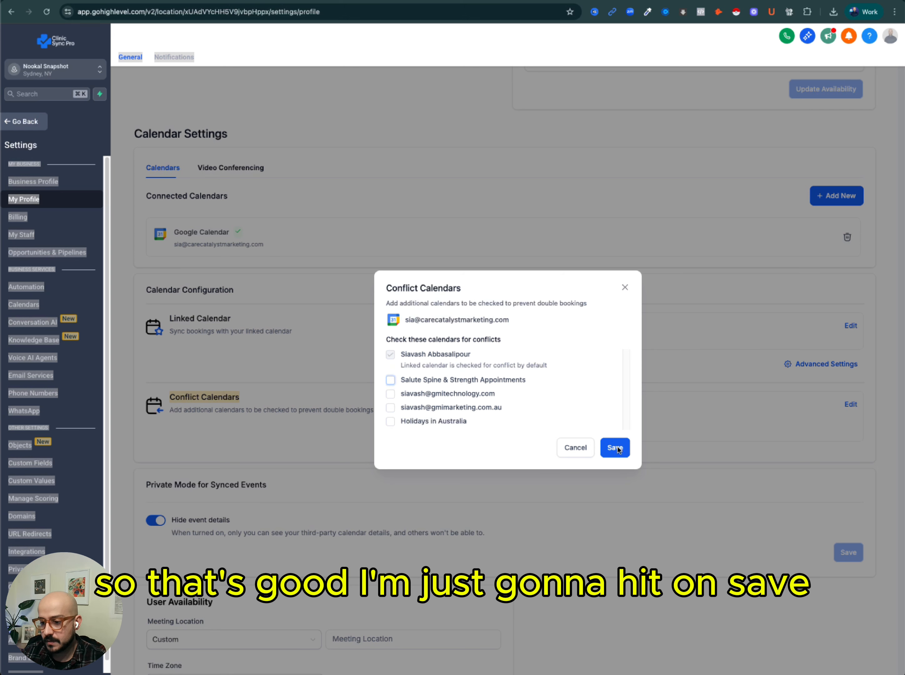
pyautogui.click(617, 455)
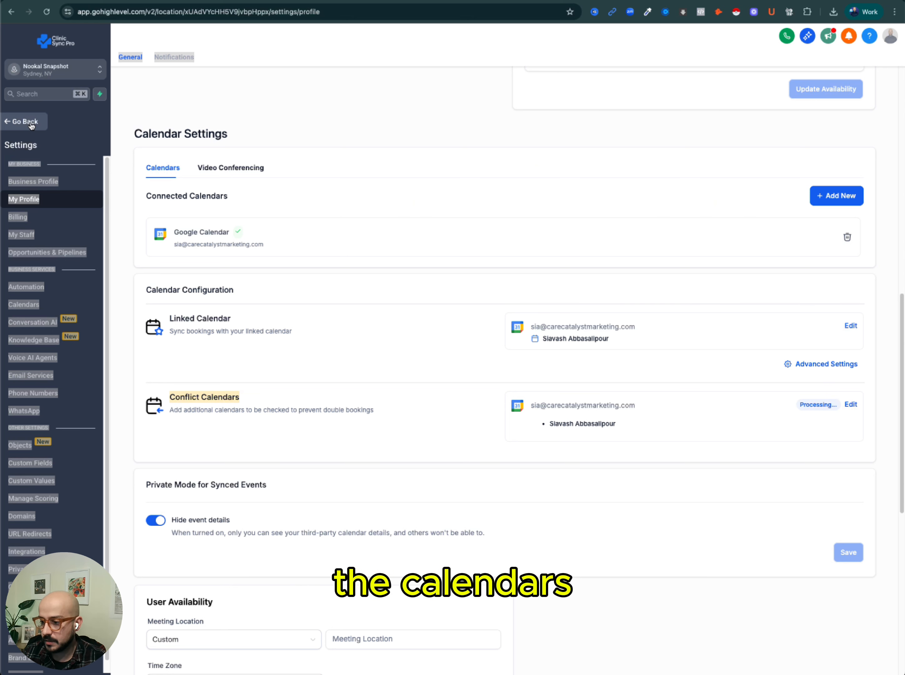
# Open the Clinic Sync Pro calendar view and compare its synced busy slot with Google Calendar.
pyautogui.click(32, 122)
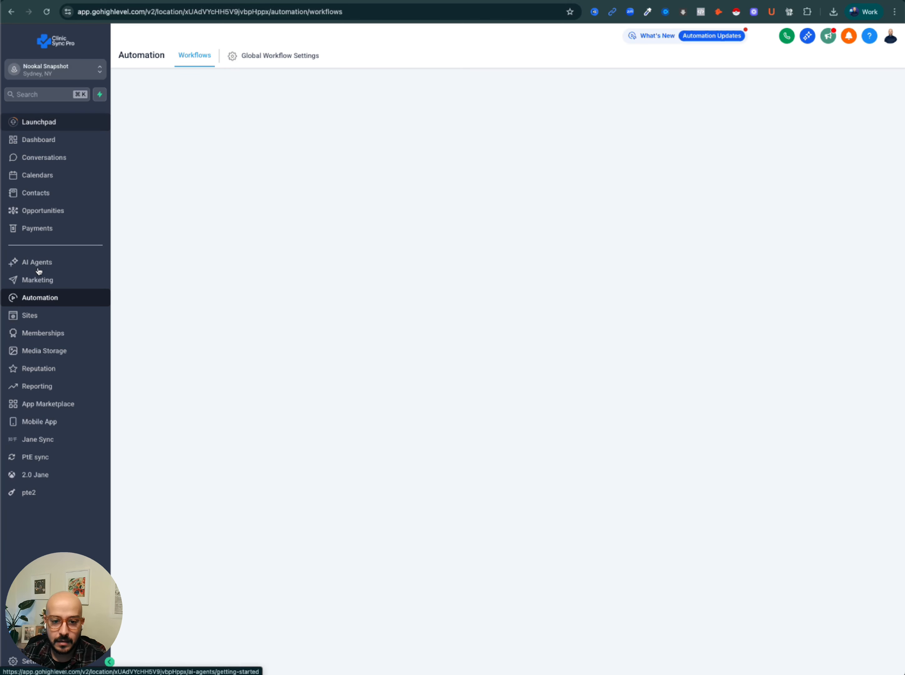
pyautogui.click(46, 177)
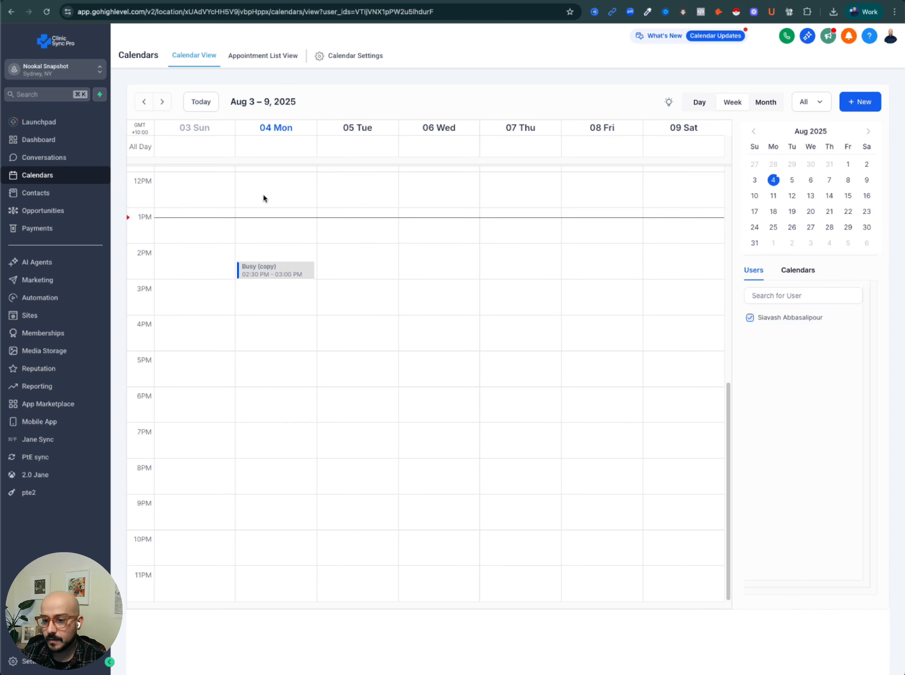
pyautogui.moveTo(273, 277)
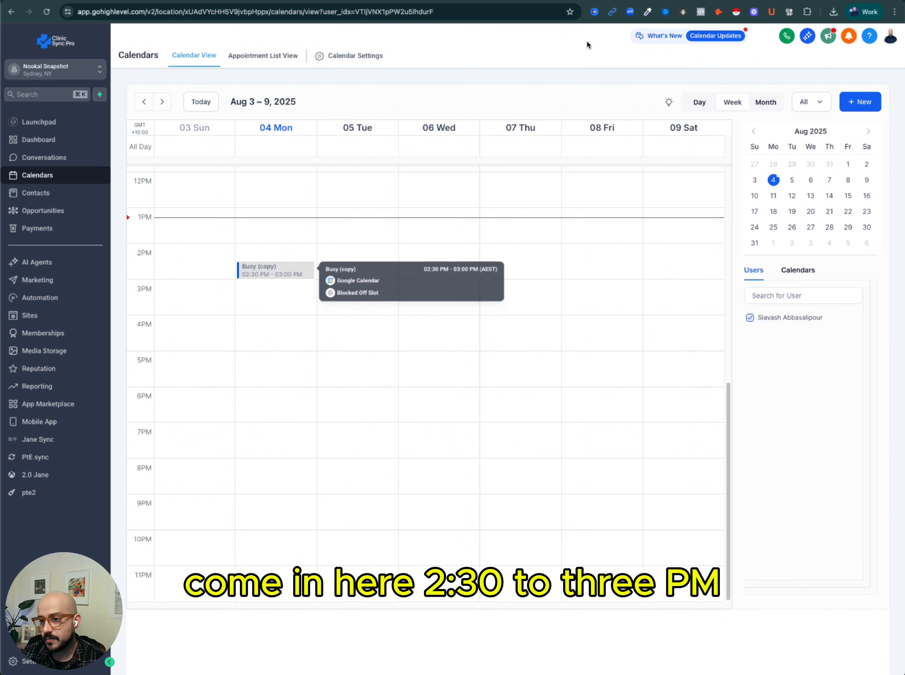
pyautogui.click(774, 1)
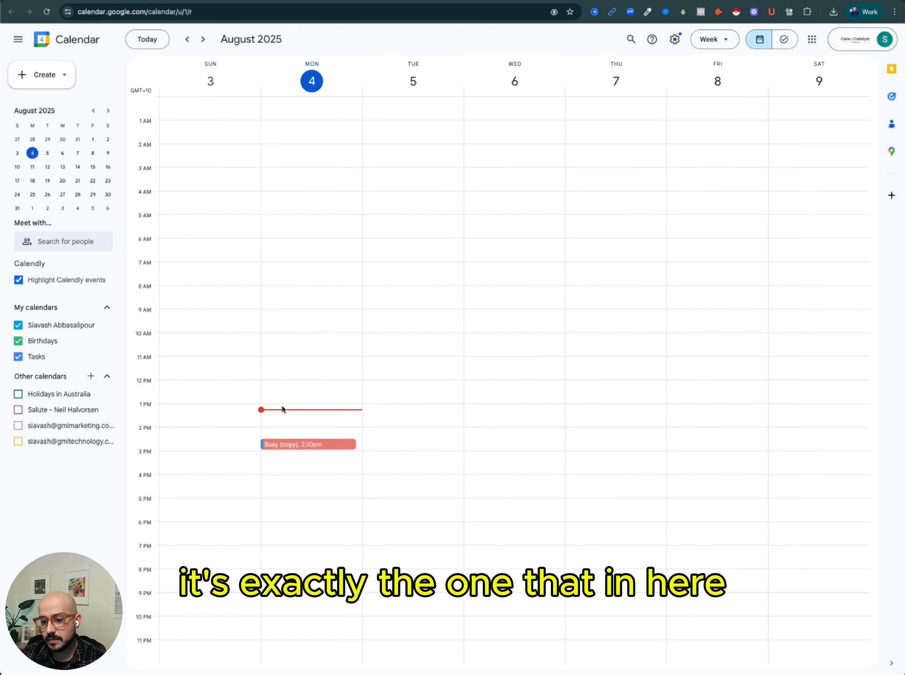
pyautogui.click(302, 0)
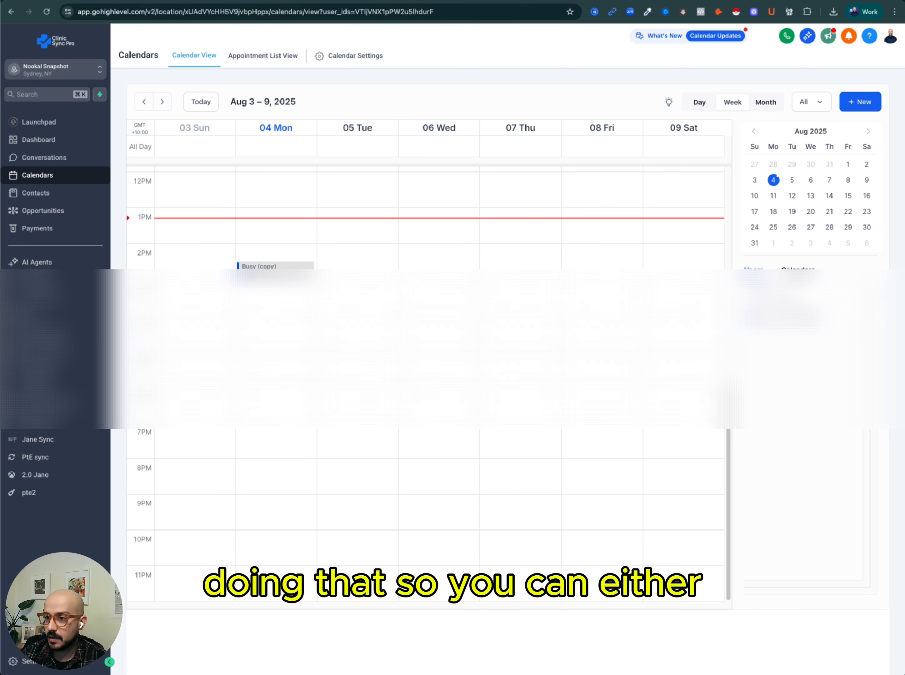
pyautogui.click(666, 1)
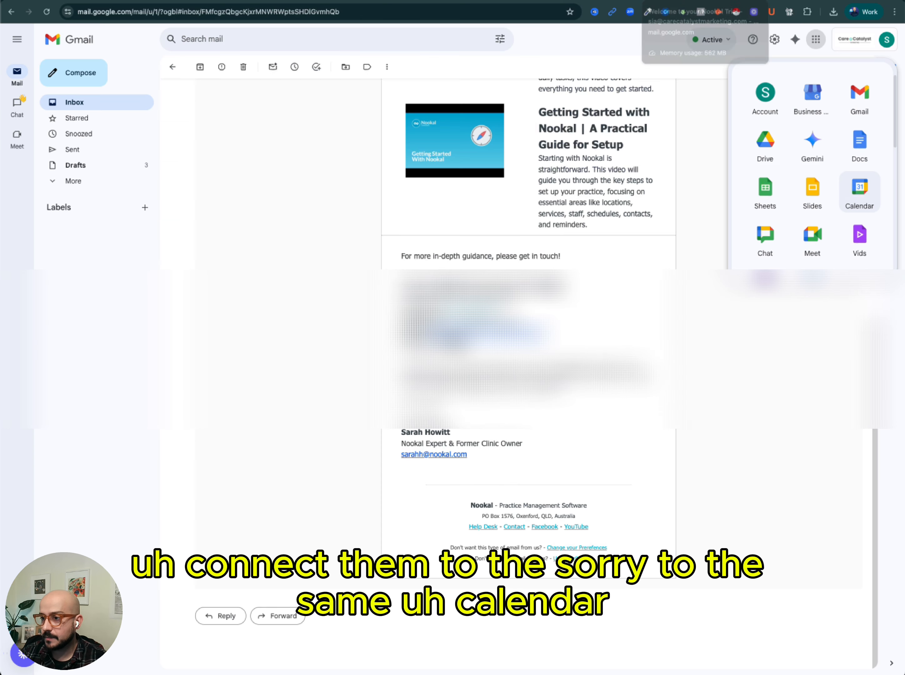
pyautogui.click(701, 1)
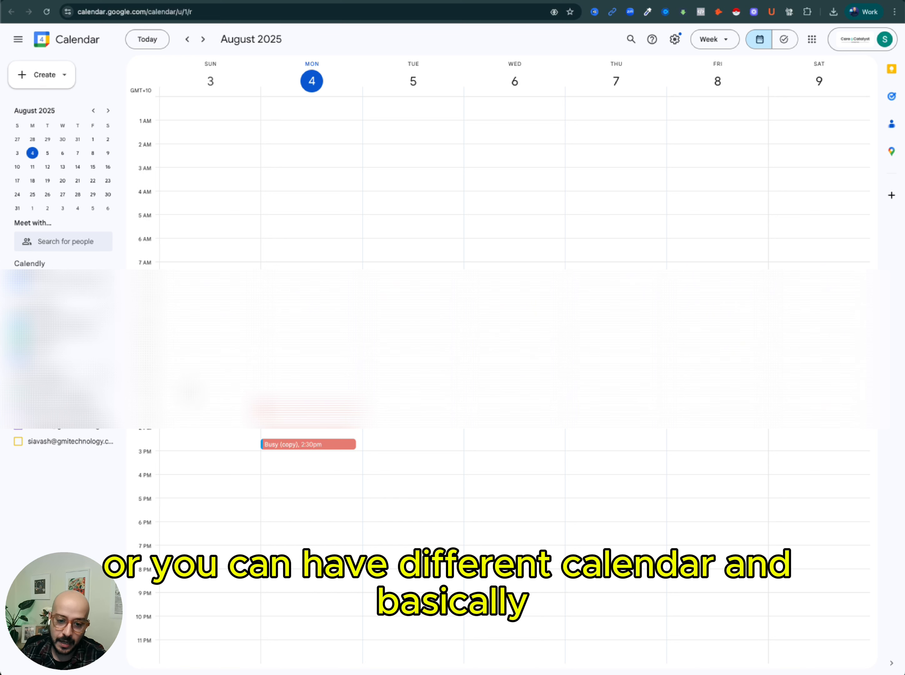
pyautogui.click(546, 1)
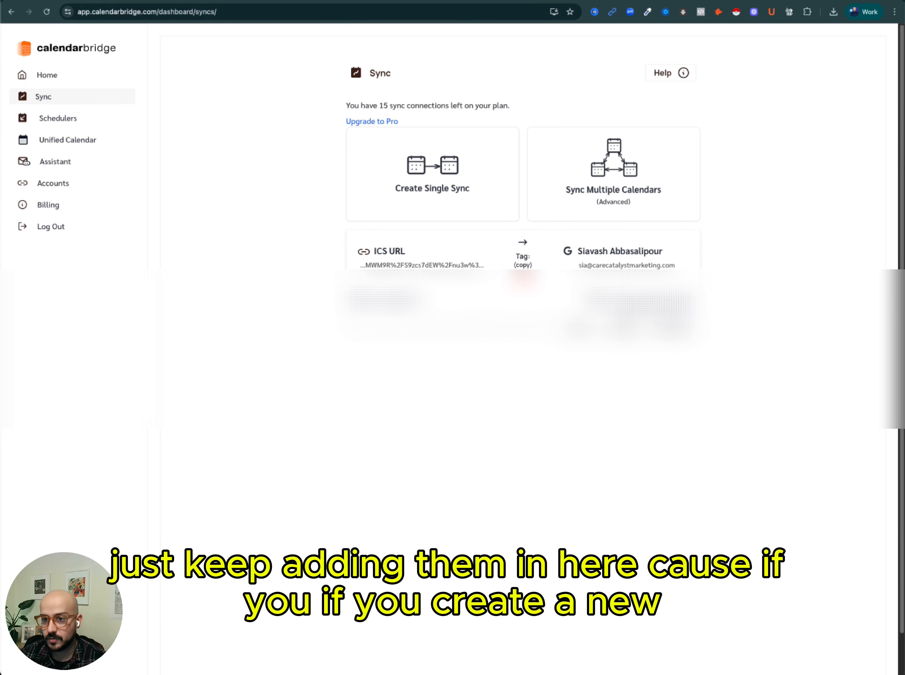
# Open the staff member's edit page in Nookal Setup and locate the Calendar Feed URL.
pyautogui.click(254, 1)
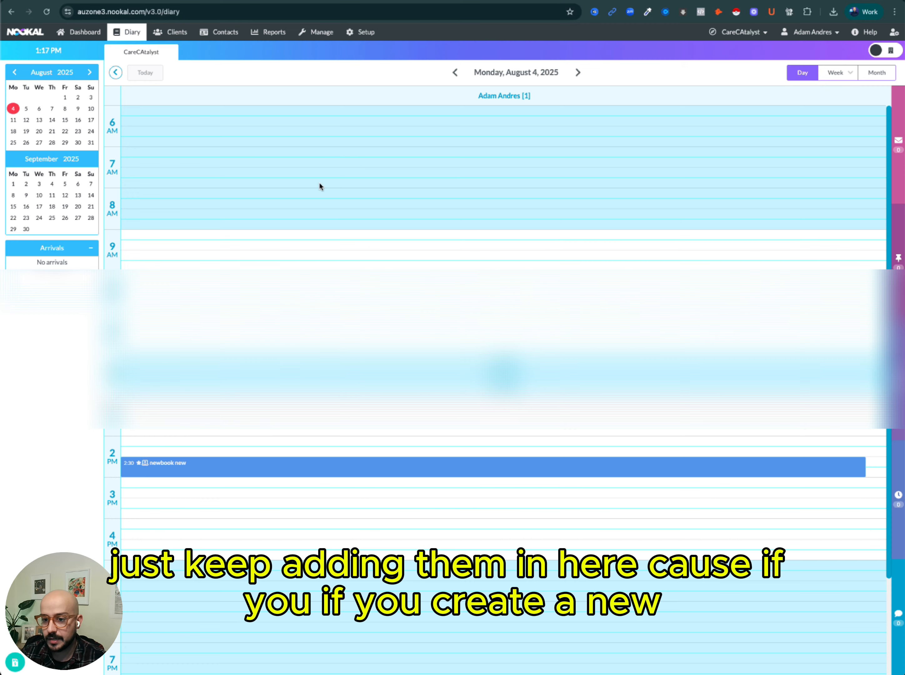
pyautogui.click(360, 32)
pyautogui.click(737, 116)
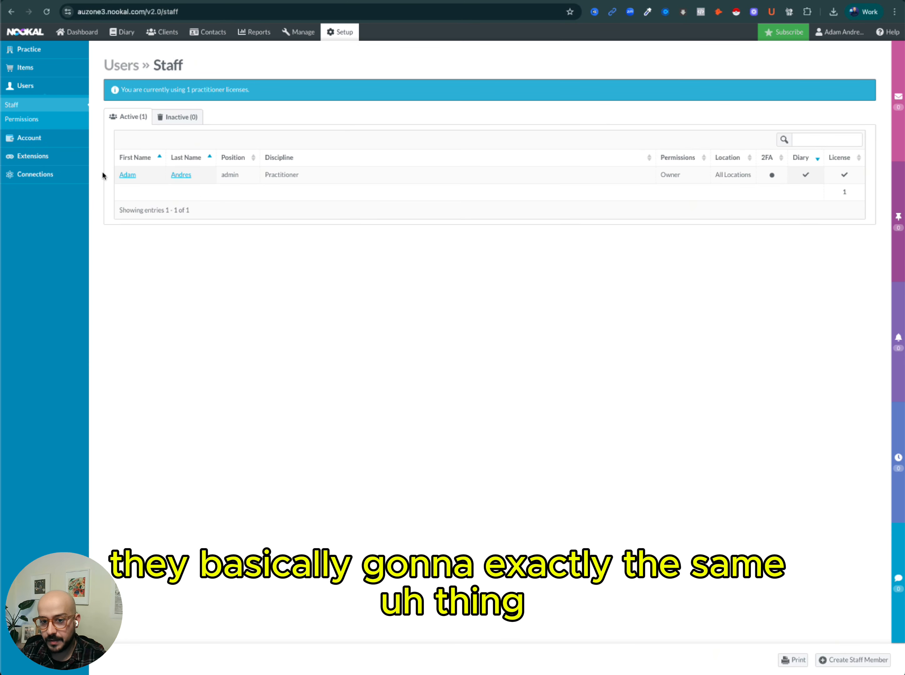
pyautogui.click(123, 176)
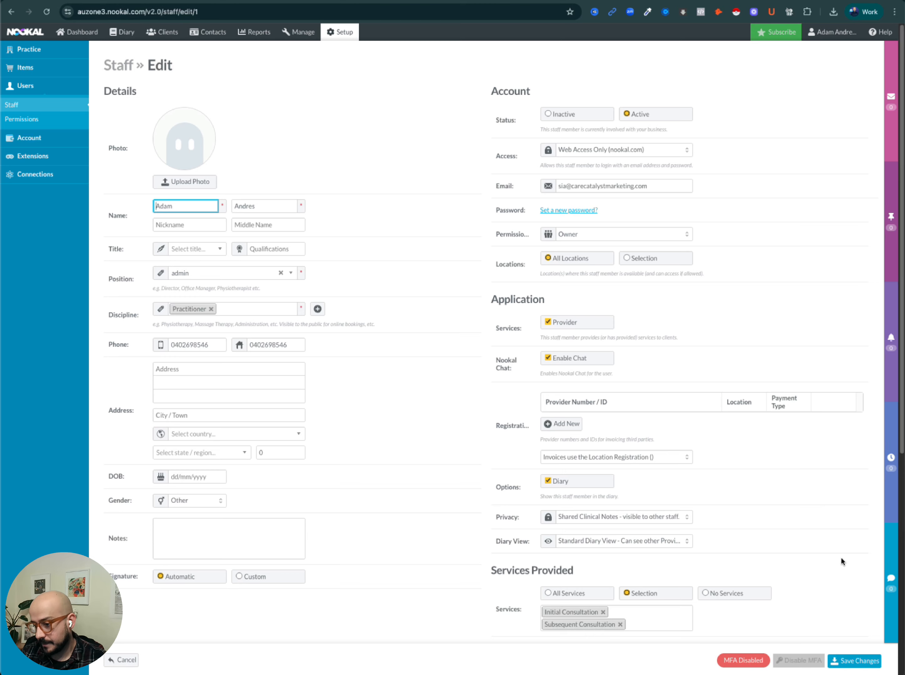
pyautogui.scroll(-8, 777, 573)
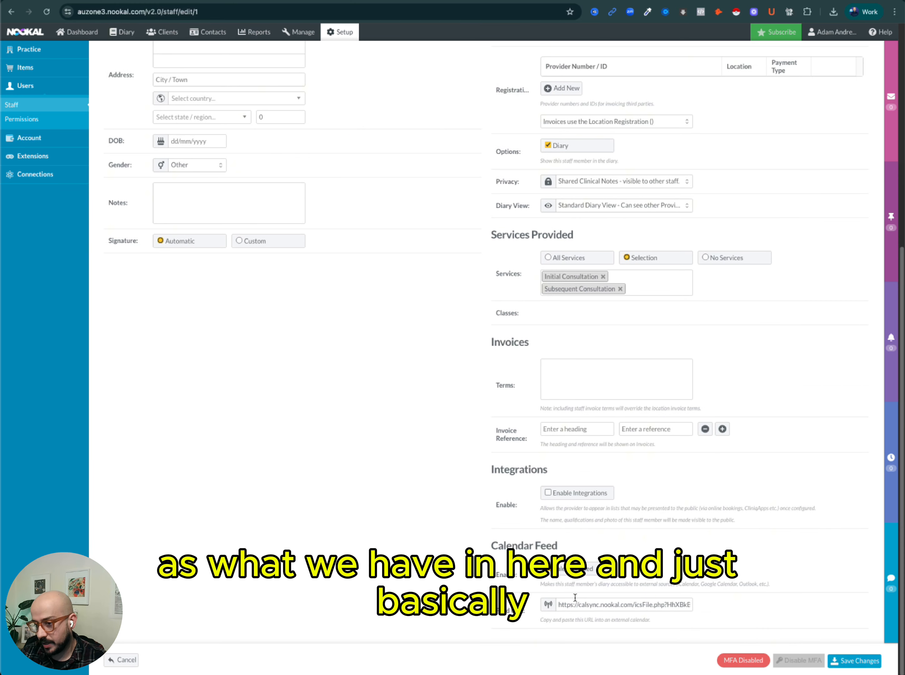
pyautogui.scroll(6, 597, 592)
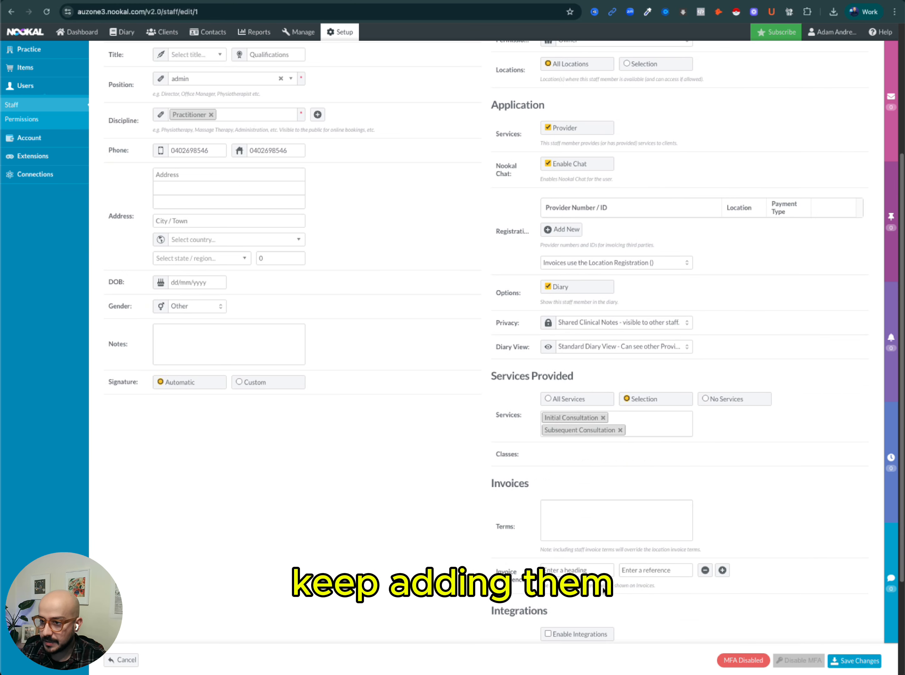
pyautogui.scroll(2, 604, 591)
pyautogui.scroll(1, 603, 590)
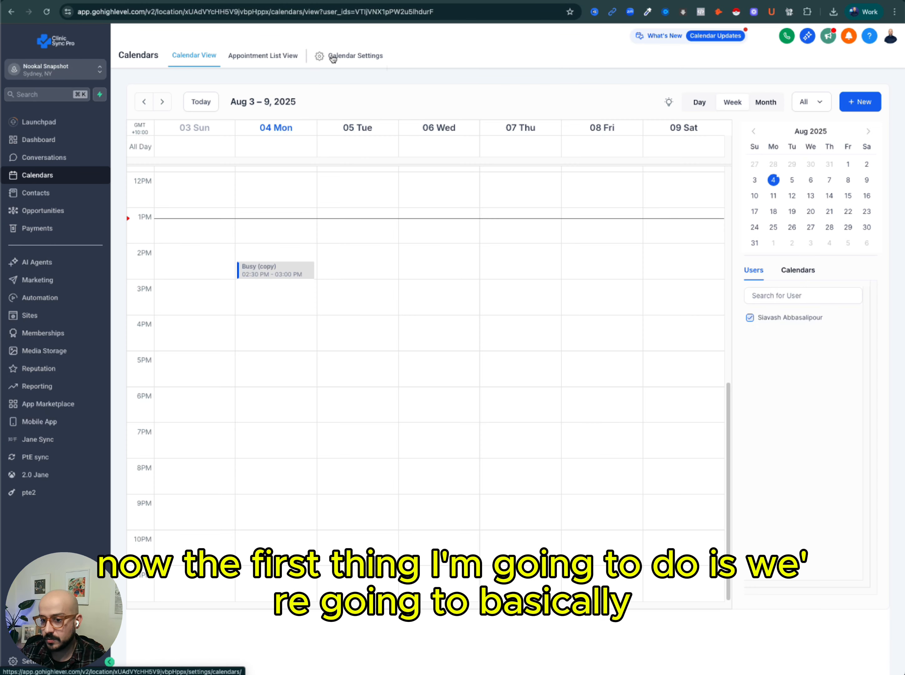
# Copy the rawt calendar's permanent booking link from the calendar settings and open it in a new browser tab.
pyautogui.click(334, 59)
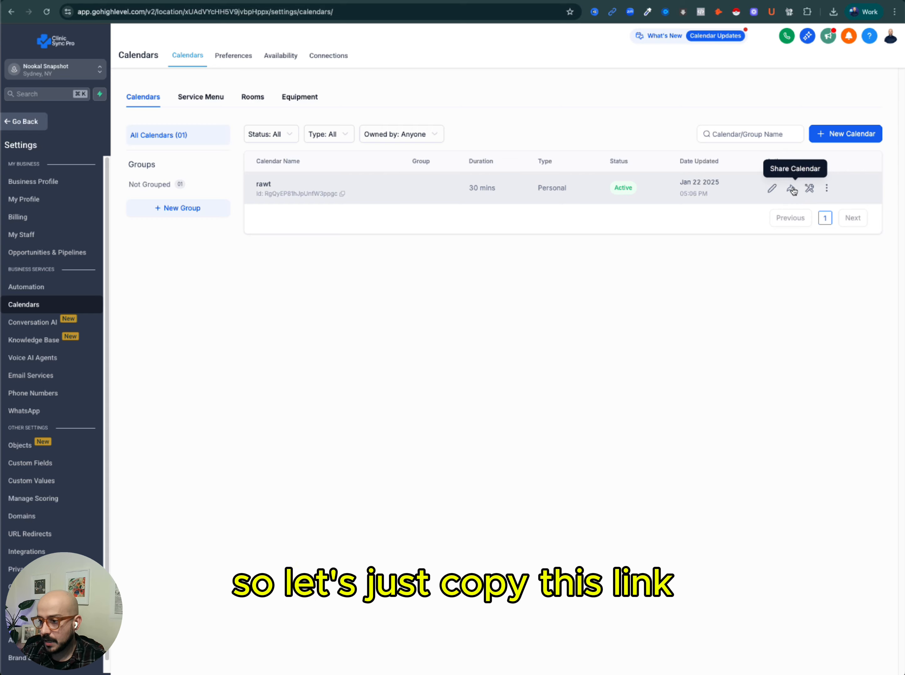
pyautogui.click(791, 188)
pyautogui.click(592, 450)
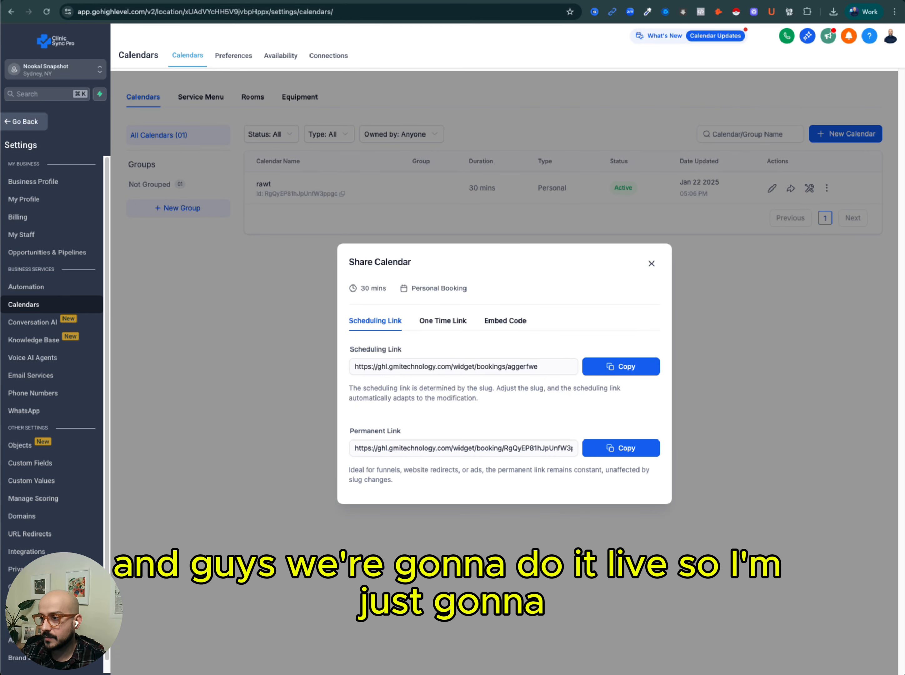
pyautogui.press('super+t')
pyautogui.press('super+v')
pyautogui.press('Return')
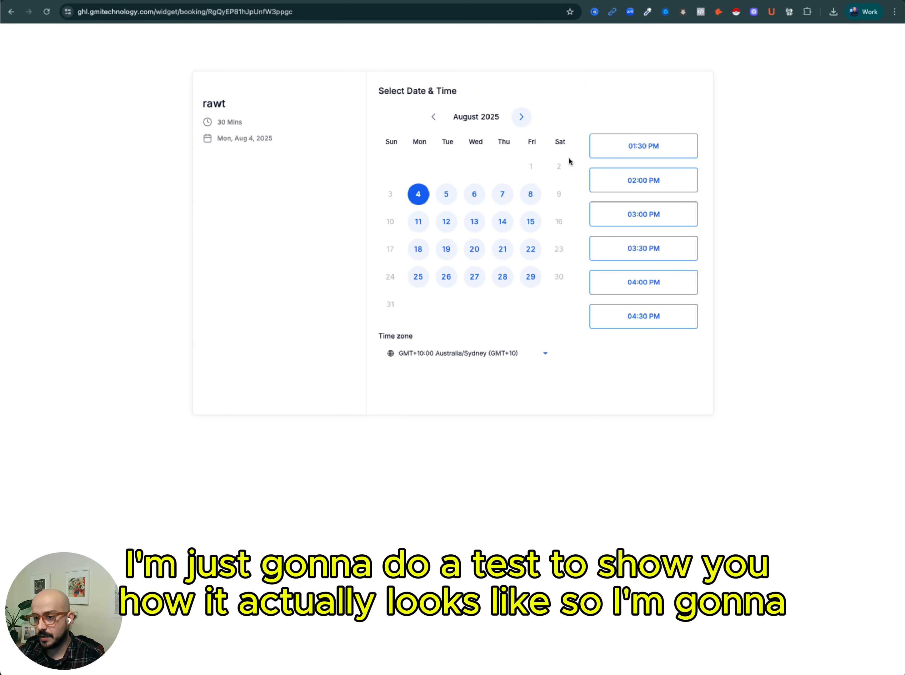
# Choose Tuesday, August 5, 2025 at 10:00 AM as the booking slot.
pyautogui.click(447, 199)
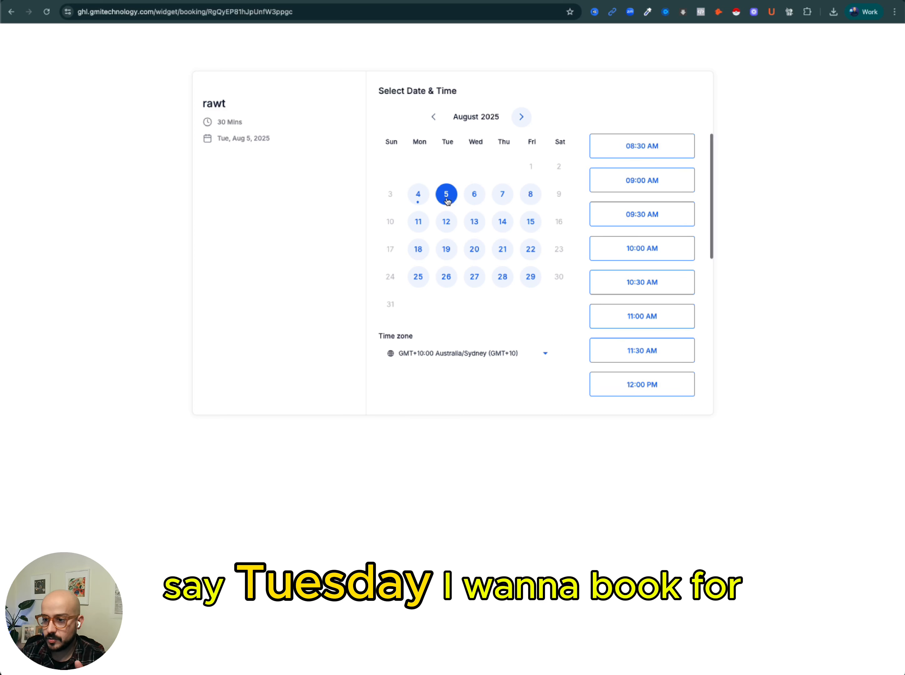
pyautogui.scroll(-5, 660, 298)
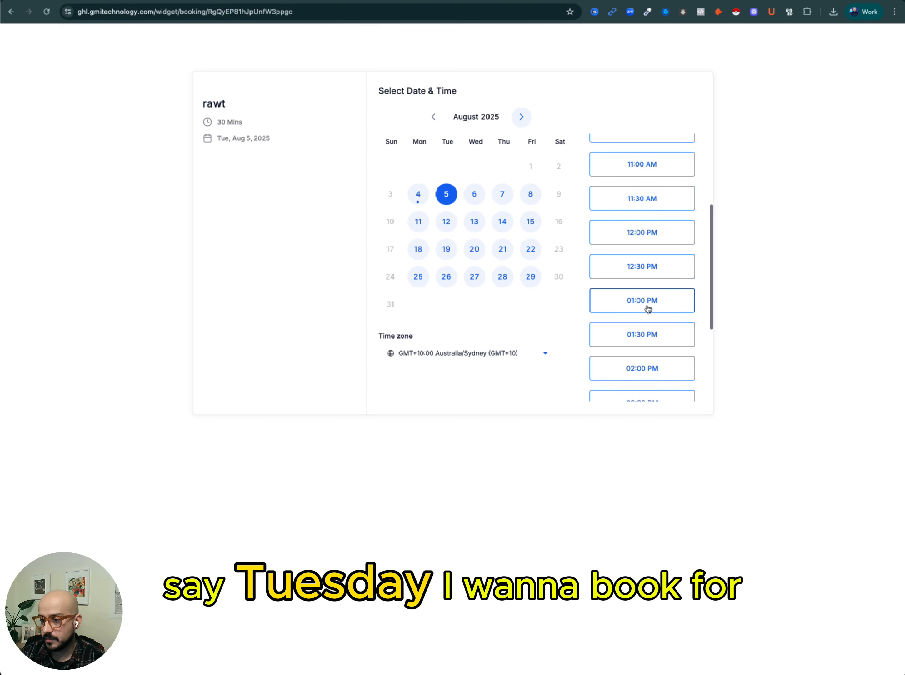
pyautogui.scroll(3, 658, 213)
pyautogui.click(662, 182)
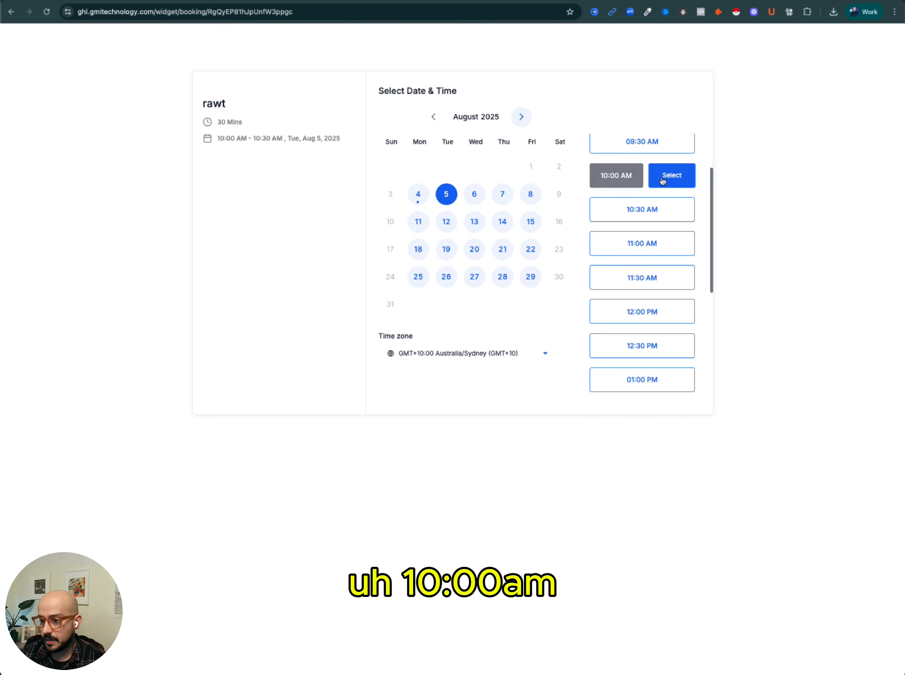
pyautogui.click(664, 176)
# Enter the client's first name, last name and mobile phone number in the booking details form.
pyautogui.click(413, 132)
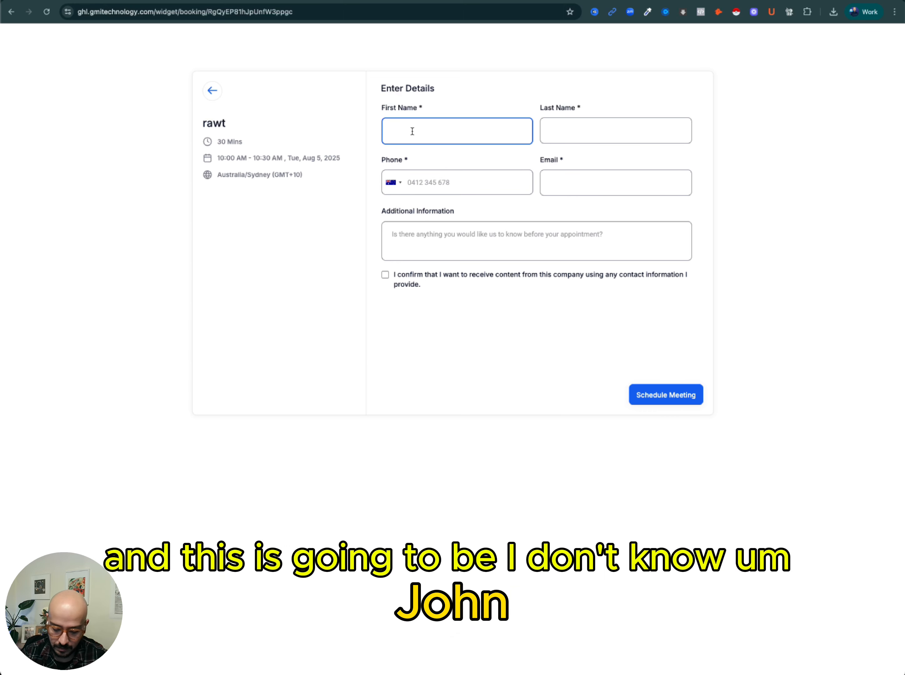
pyautogui.write('John')
pyautogui.press('Tab')
pyautogui.write('Apple')
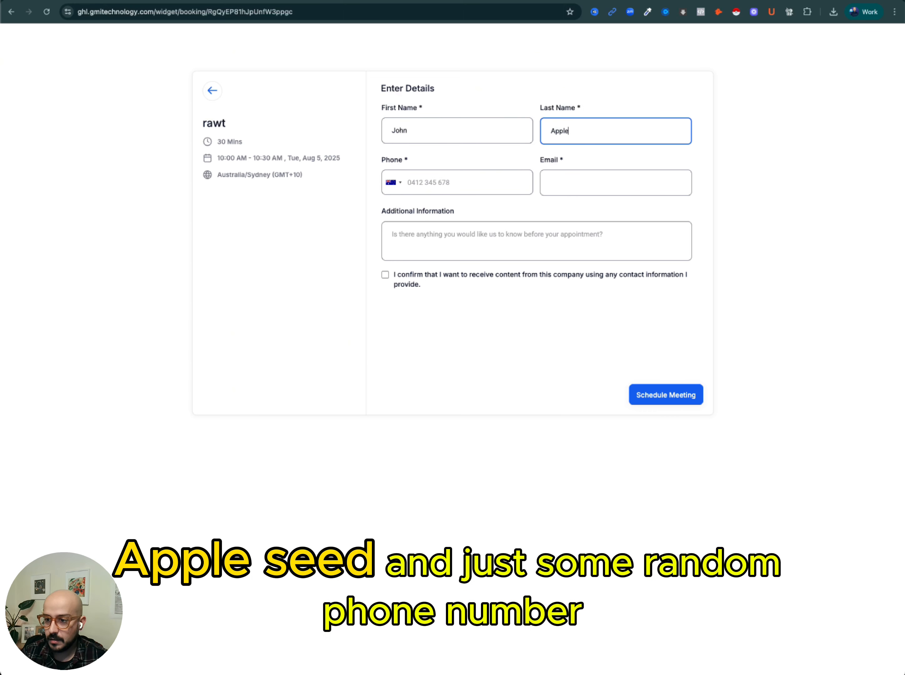
pyautogui.write('Seed')
pyautogui.press('Tab')
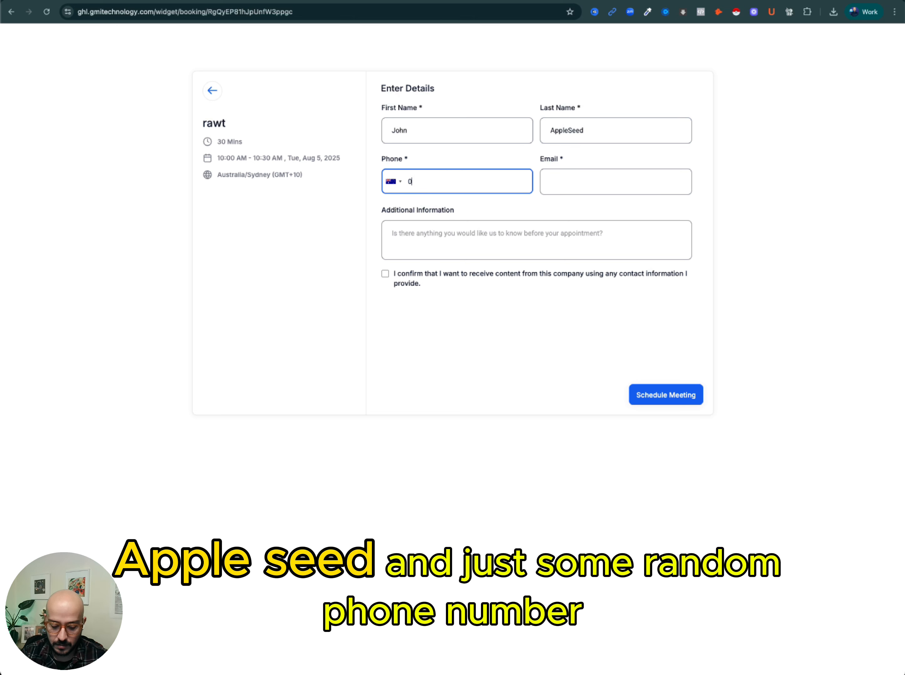
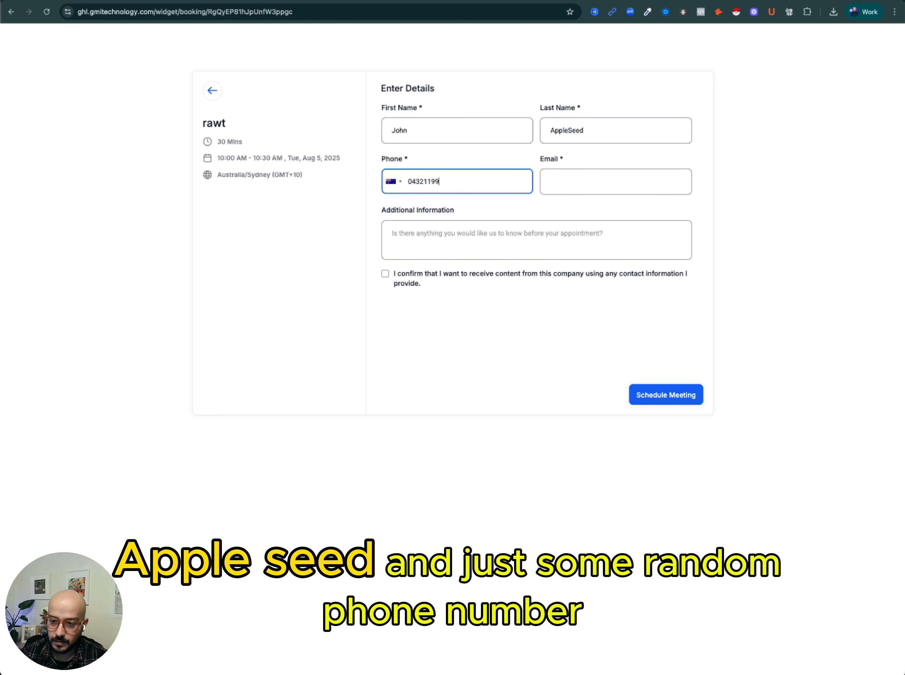
pyautogui.press('Tab')
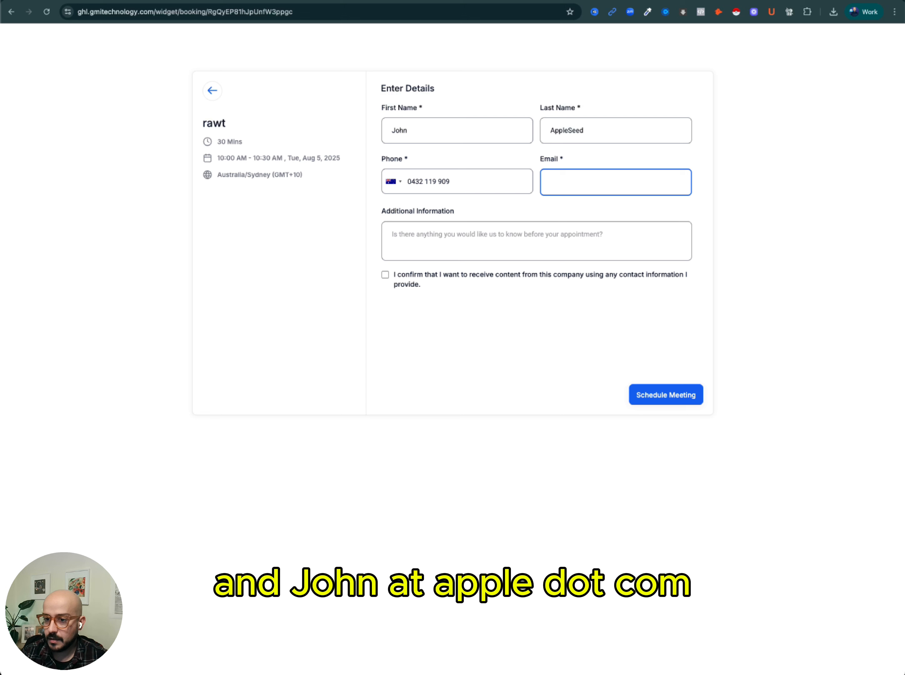
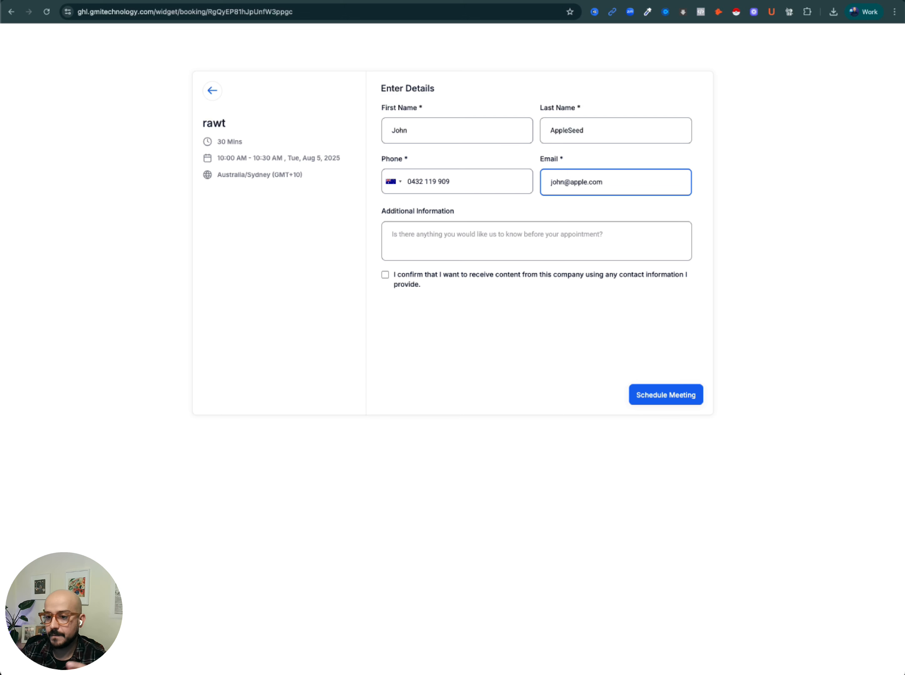
# Fill in the client's e-mail, tick the consent checkbox, and schedule the meeting.
pyautogui.click(385, 274)
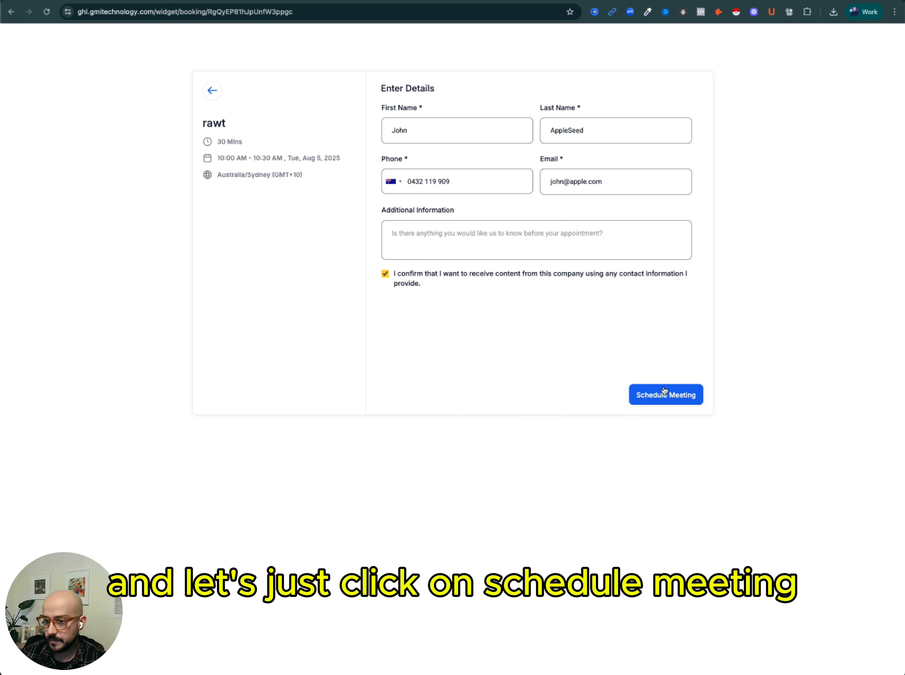
pyautogui.click(671, 400)
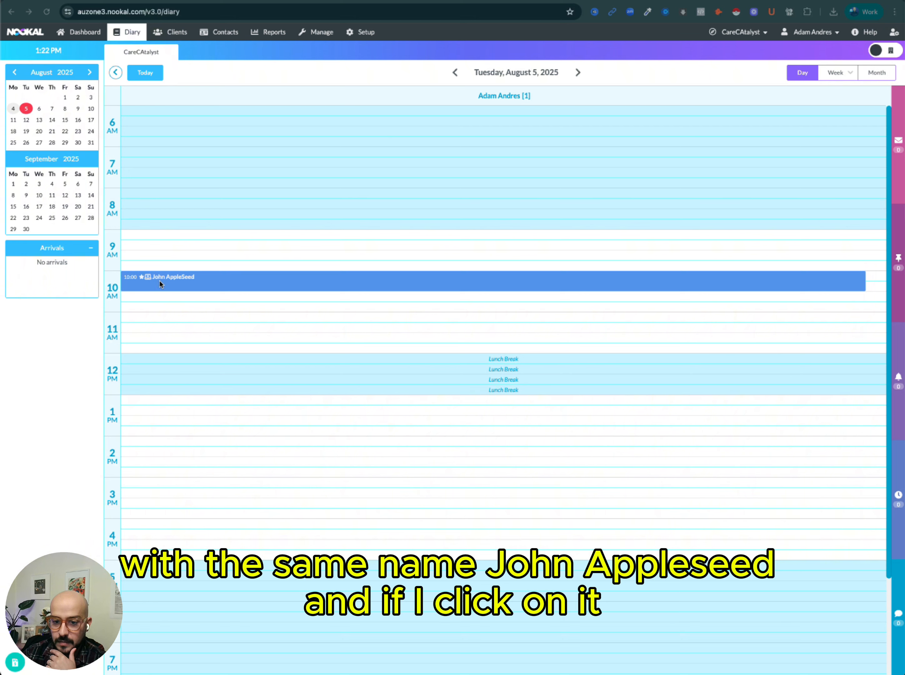
# Open the new 10:00 appointment in the Nookal diary and review its consultation, client details and client profile.
pyautogui.click(171, 282)
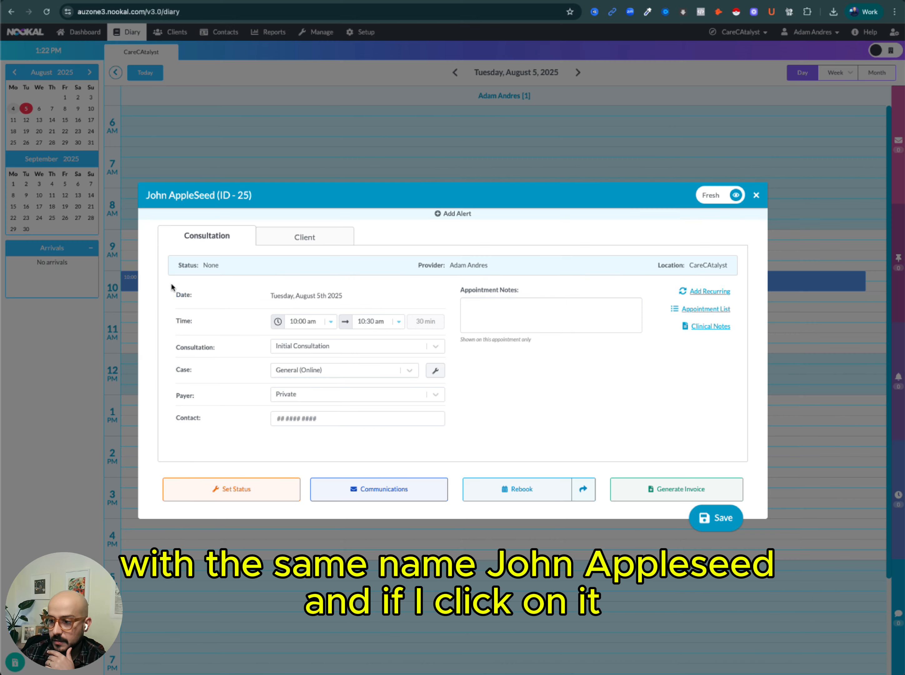
pyautogui.click(308, 237)
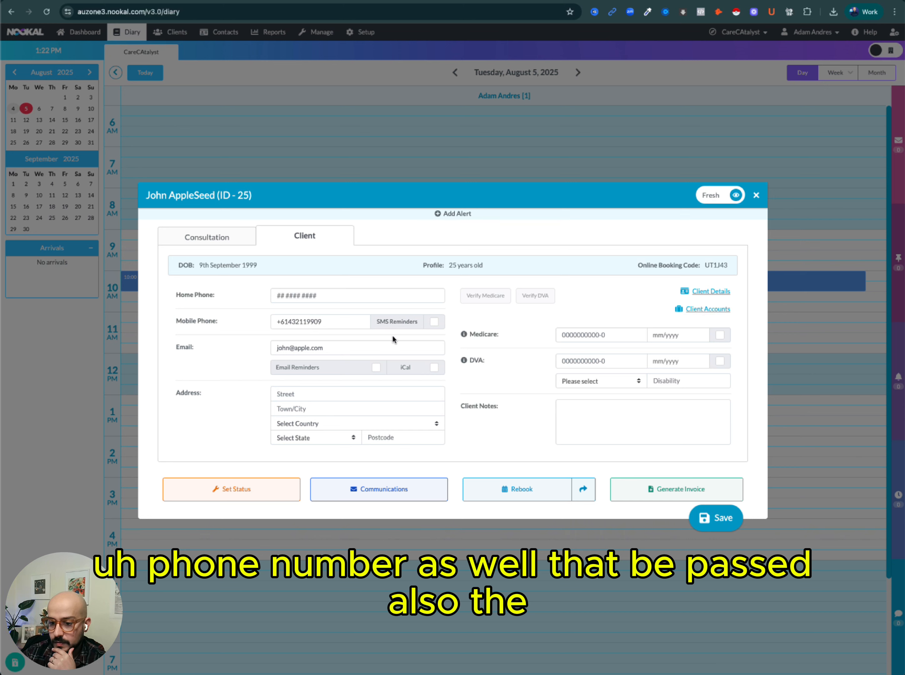
pyautogui.click(207, 236)
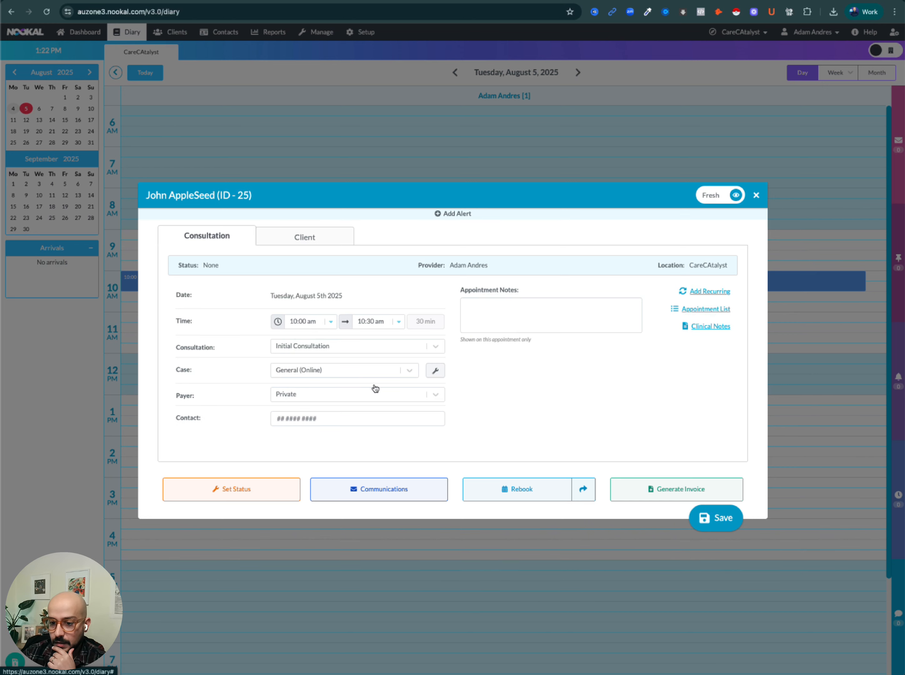
pyautogui.click(309, 236)
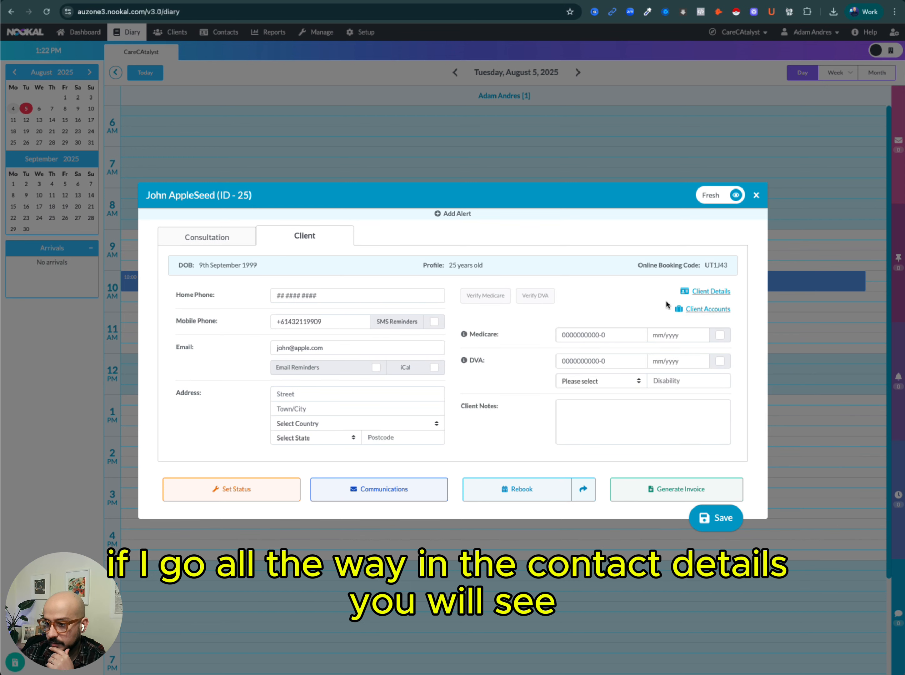
pyautogui.click(695, 292)
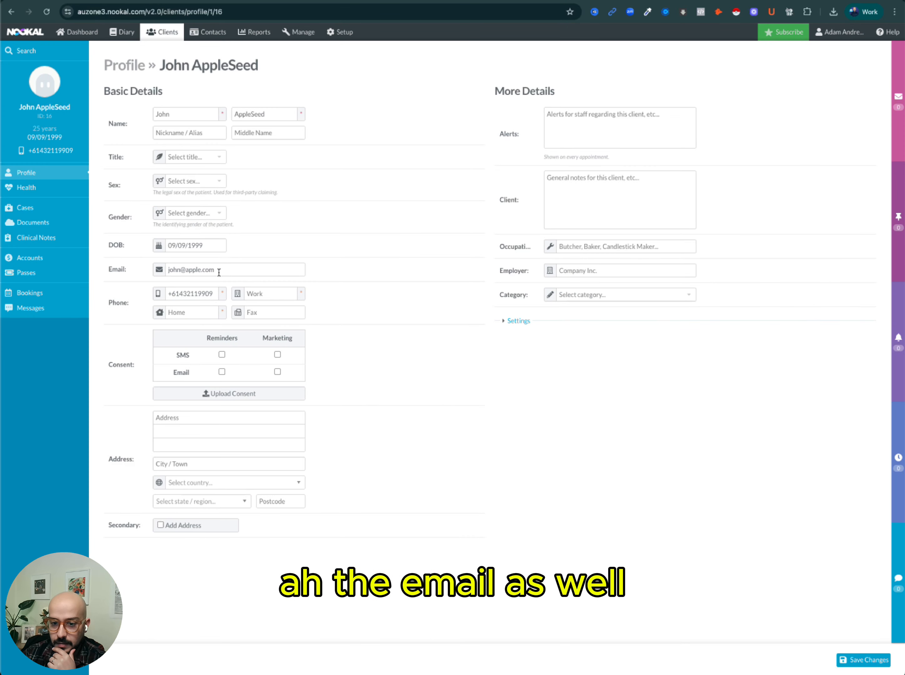
pyautogui.moveTo(218, 270); pyautogui.dragTo(197, 250)
pyautogui.click(206, 245)
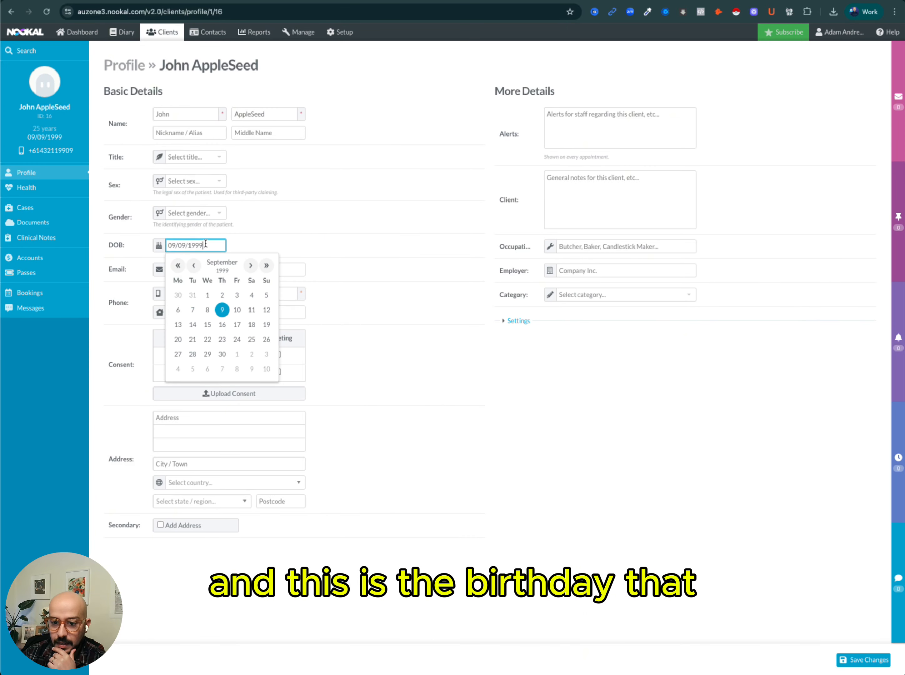
pyautogui.click(285, 242)
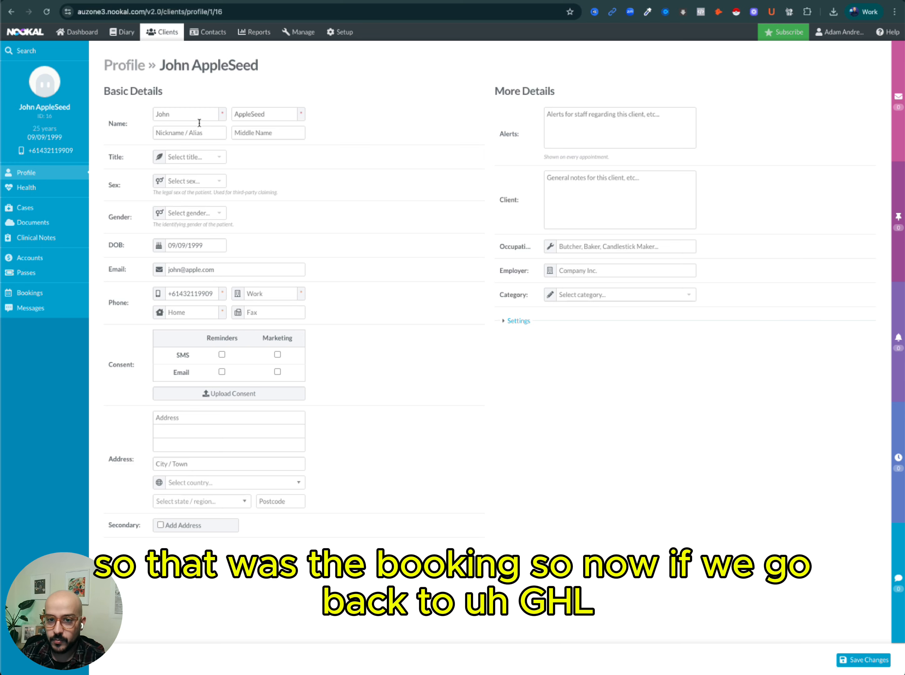
# Review the synced contact record and the appointment list view in Clinic Sync Pro.
pyautogui.click(307, 1)
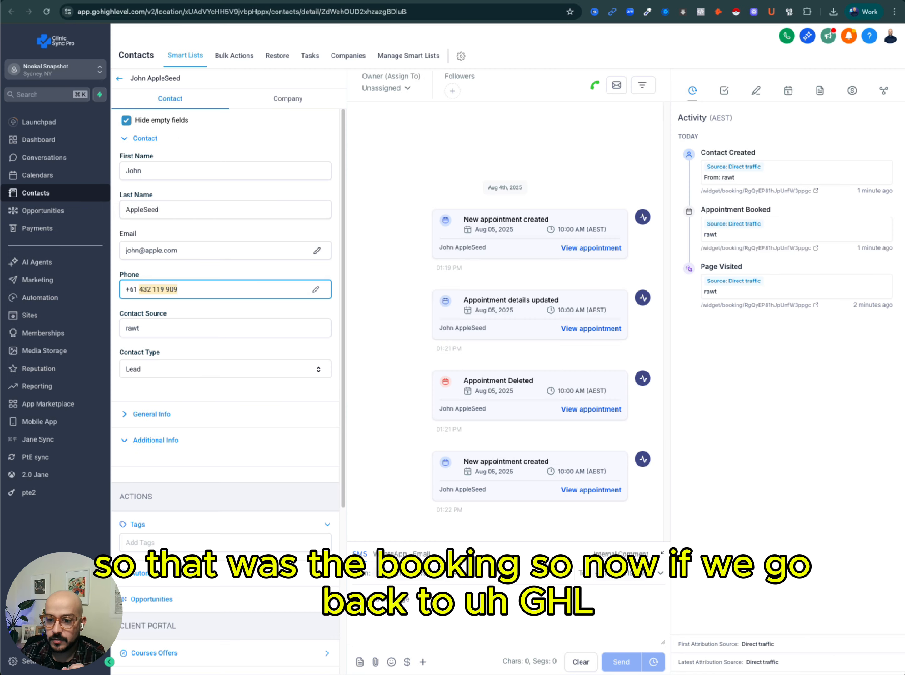
pyautogui.click(119, 78)
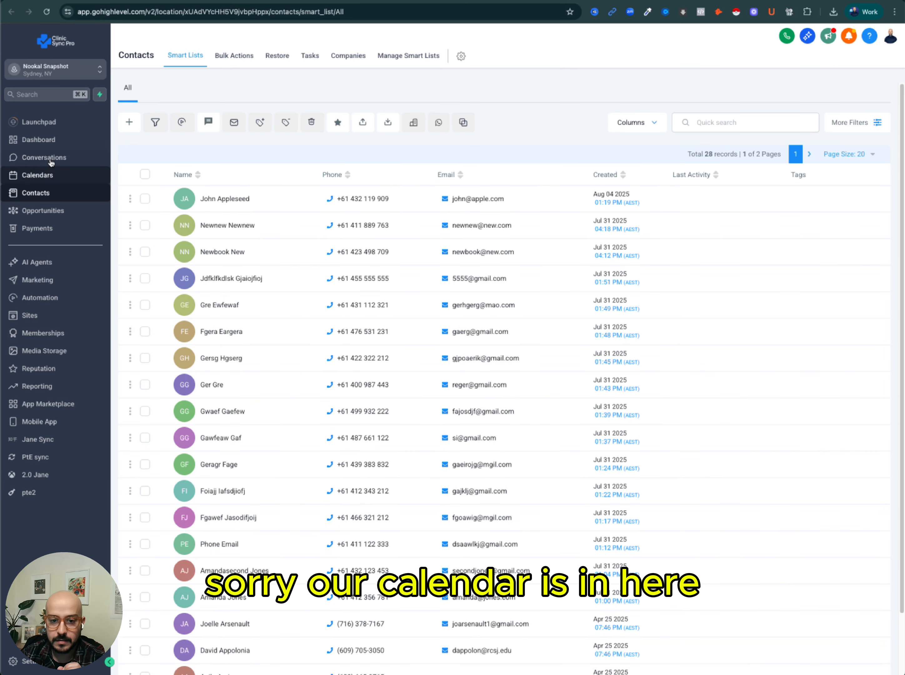
pyautogui.click(38, 175)
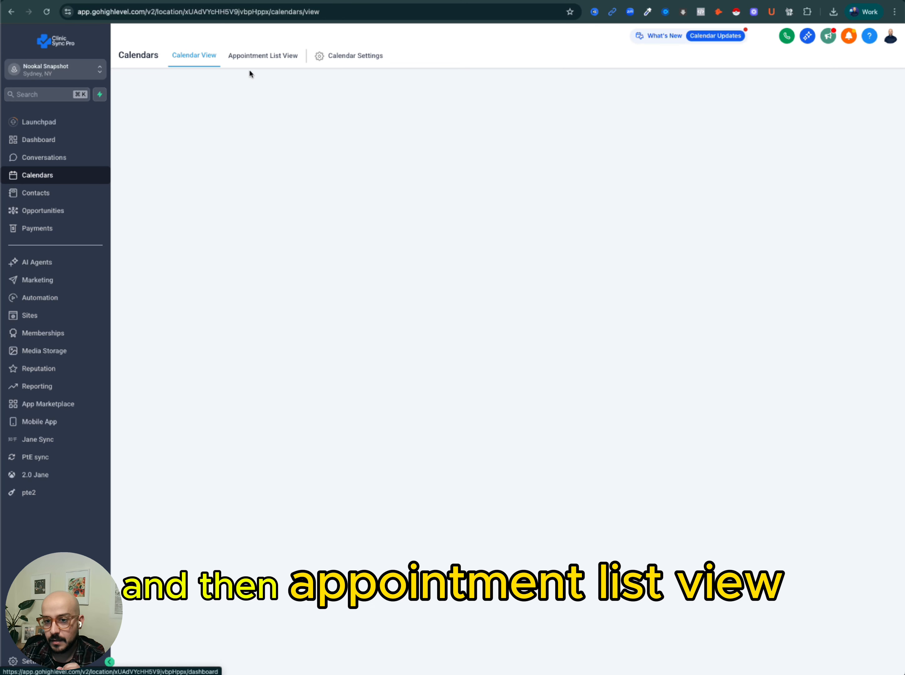
pyautogui.click(264, 61)
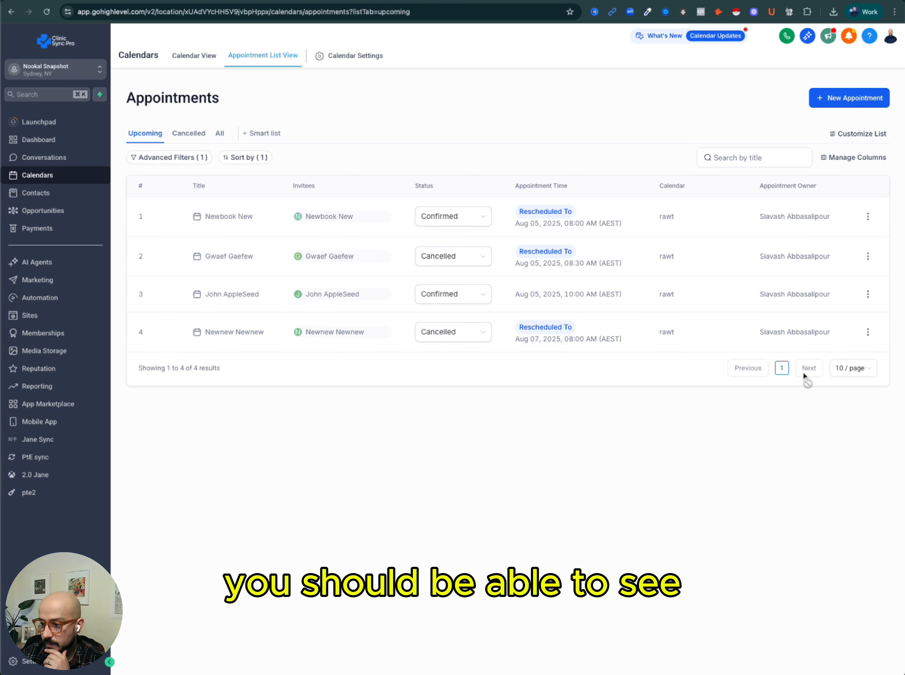
pyautogui.click(851, 370)
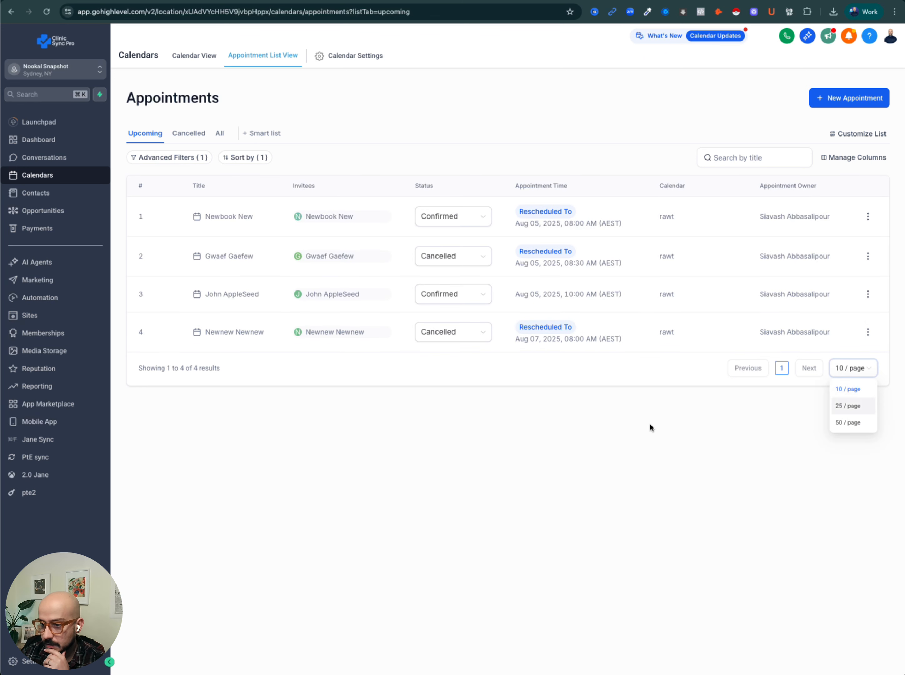
pyautogui.click(527, 397)
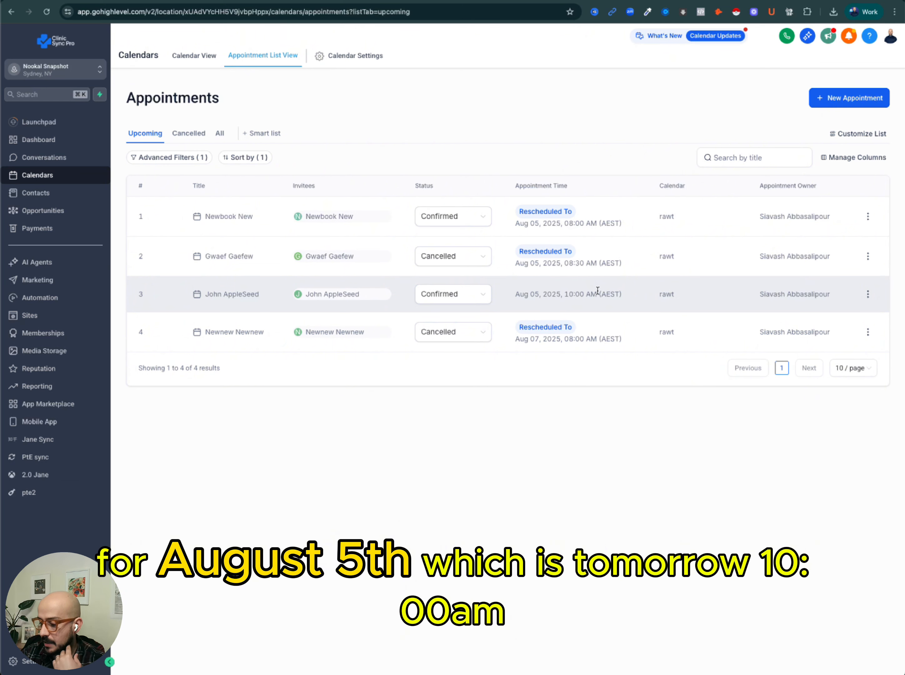
pyautogui.click(472, 295)
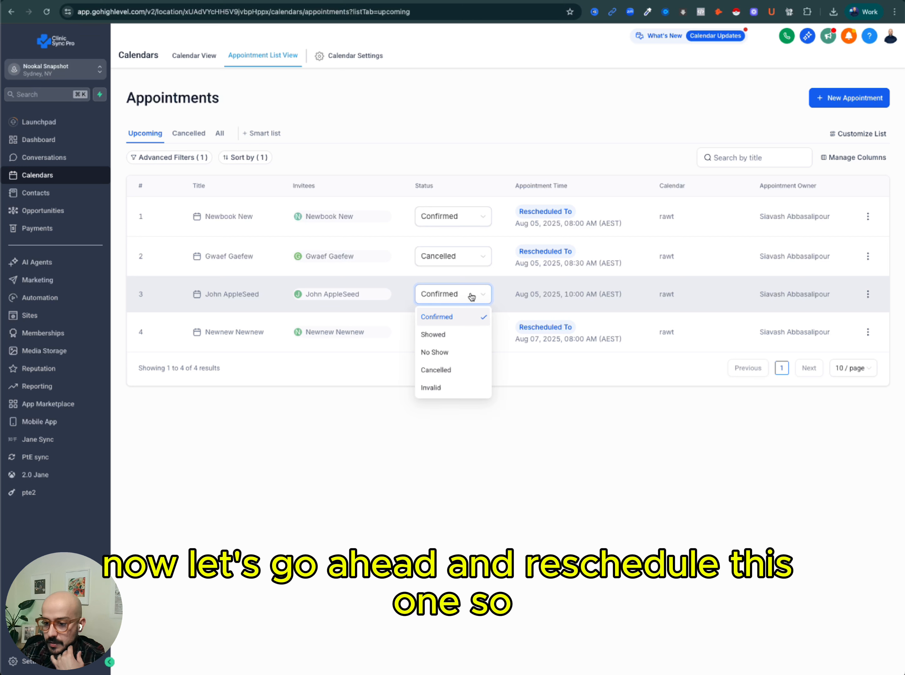
pyautogui.click(471, 295)
# Reschedule John AppleSeed's appointment to Wed, Aug 6th, 2025 in the 10:00 am - 10:30 am slot and save.
pyautogui.click(868, 295)
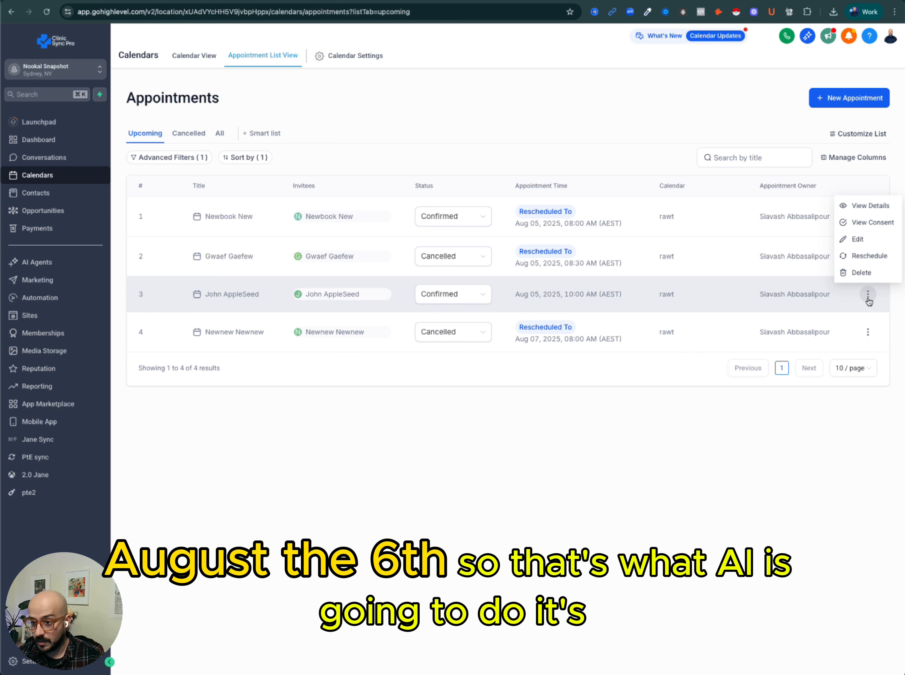
pyautogui.click(869, 256)
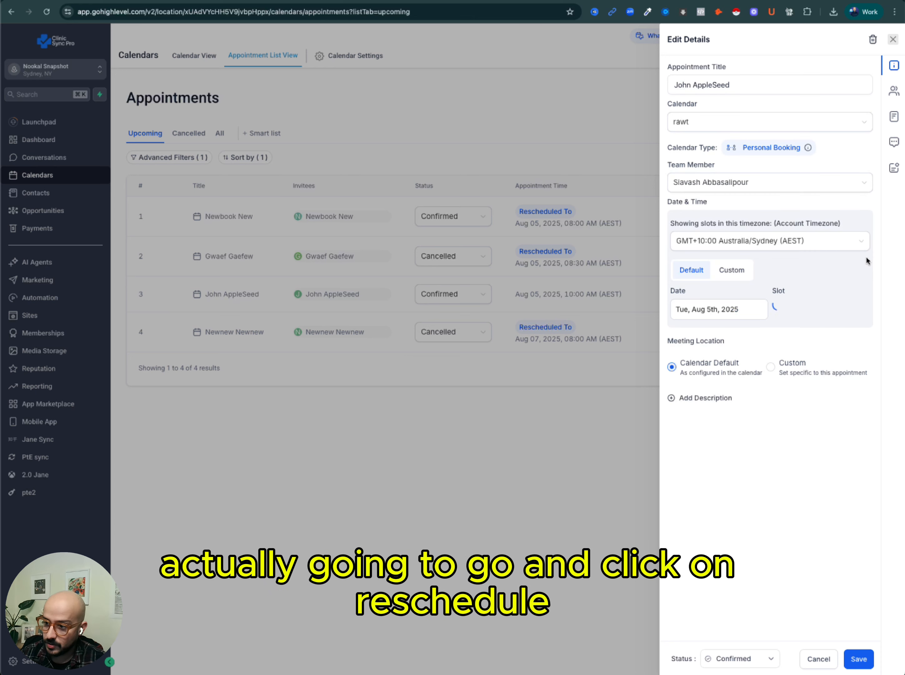
pyautogui.click(735, 310)
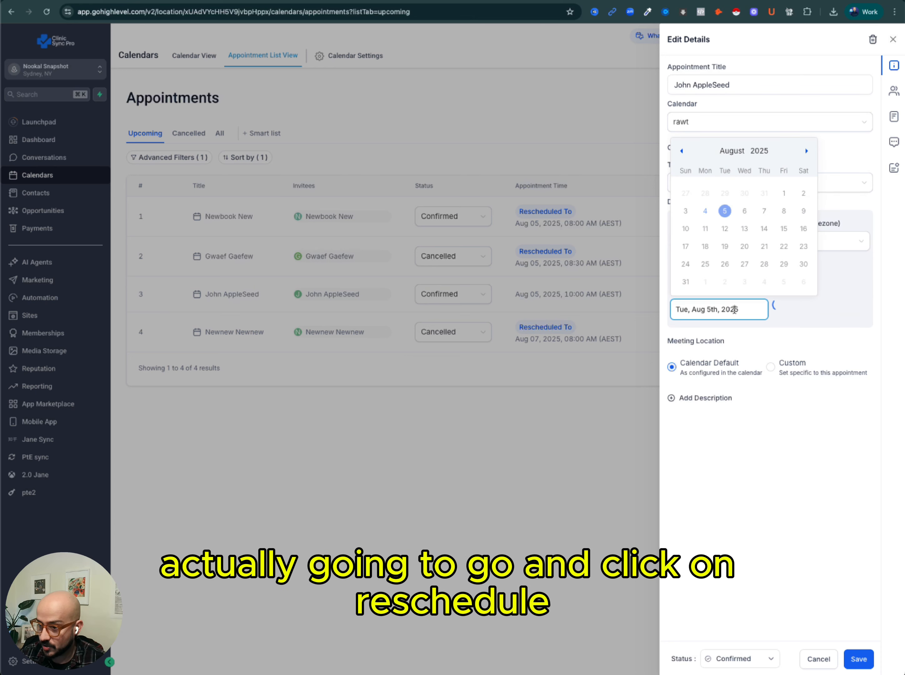
pyautogui.click(744, 211)
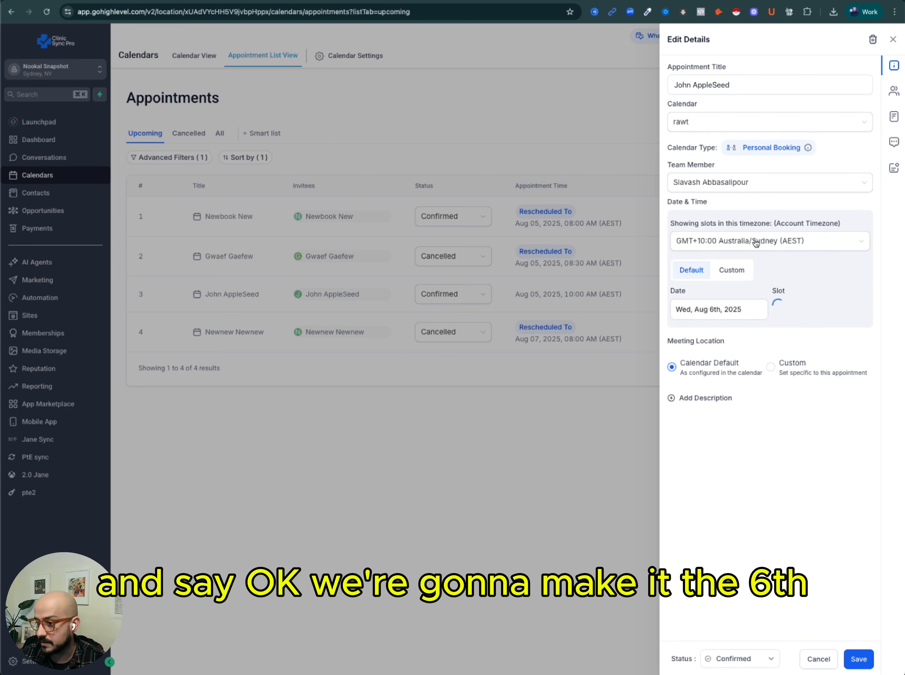
pyautogui.click(820, 313)
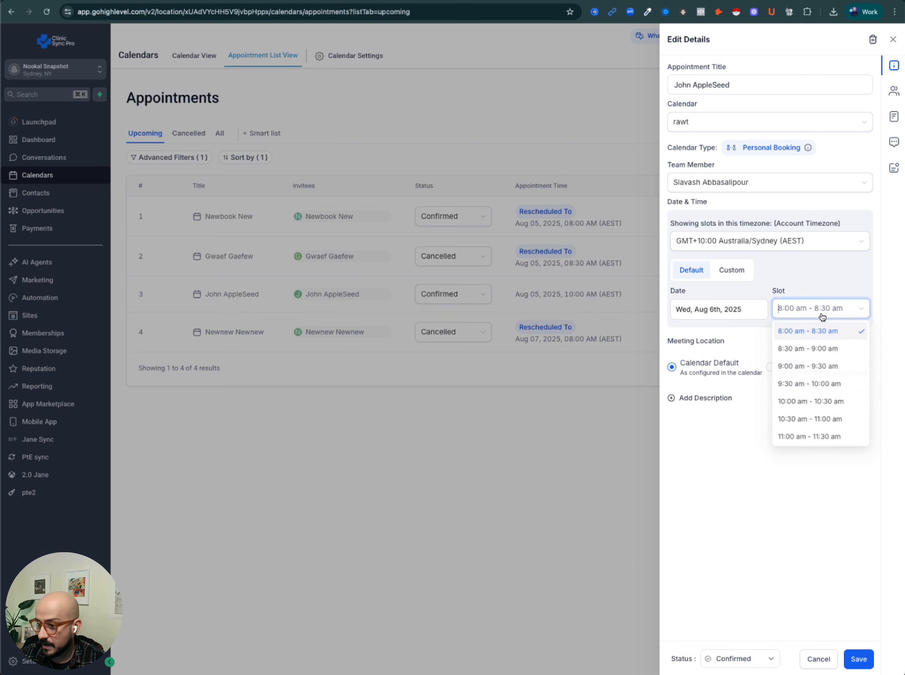
pyautogui.click(804, 405)
pyautogui.click(856, 661)
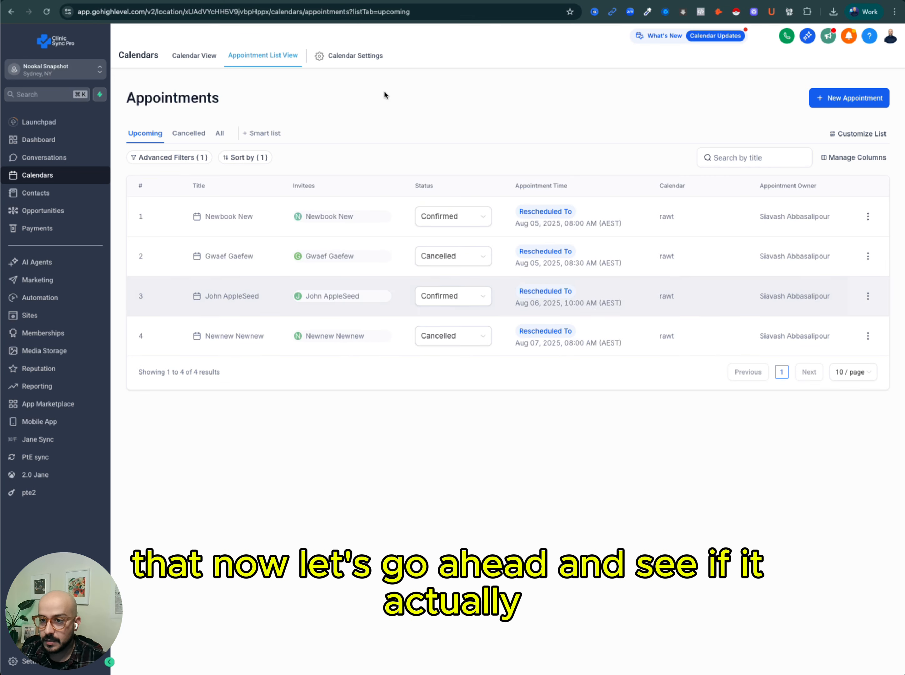
# Open the Nookal diary for Wednesday, August 6, 2025 to check the rescheduled appointment.
pyautogui.click(474, 0)
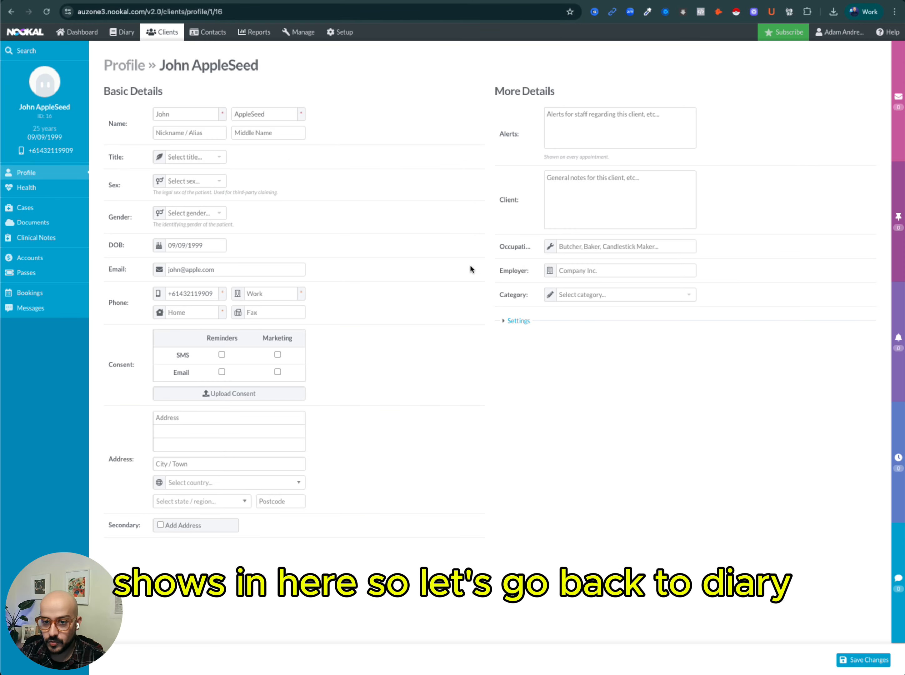
pyautogui.click(119, 36)
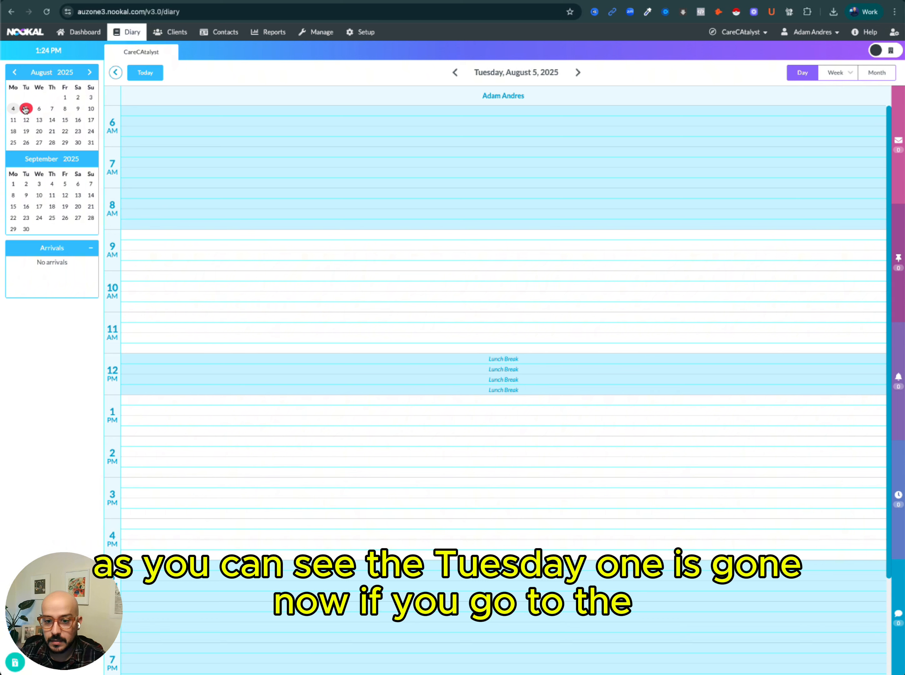
pyautogui.click(42, 109)
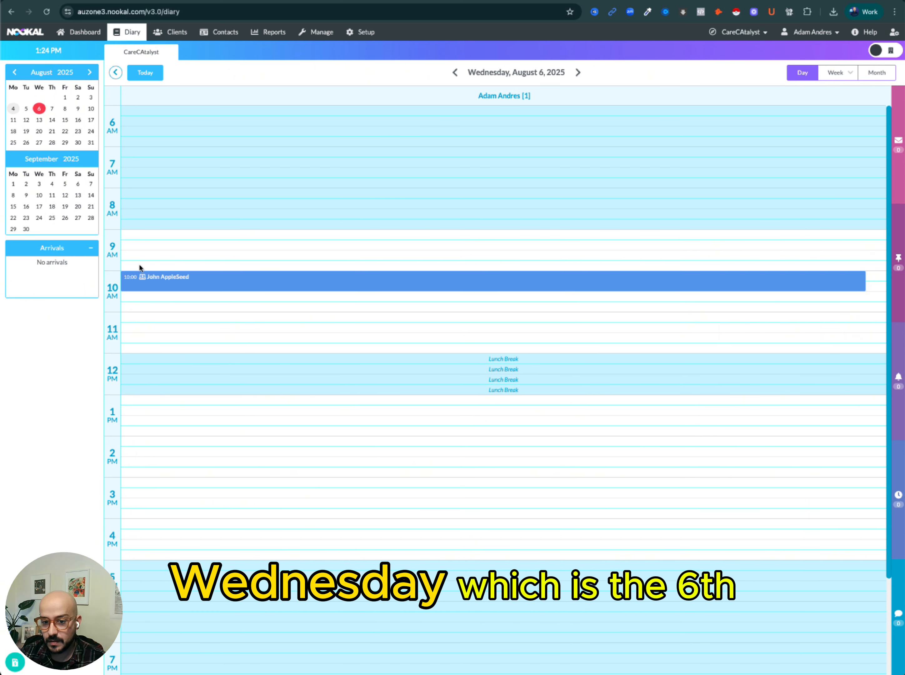
pyautogui.moveTo(229, 285)
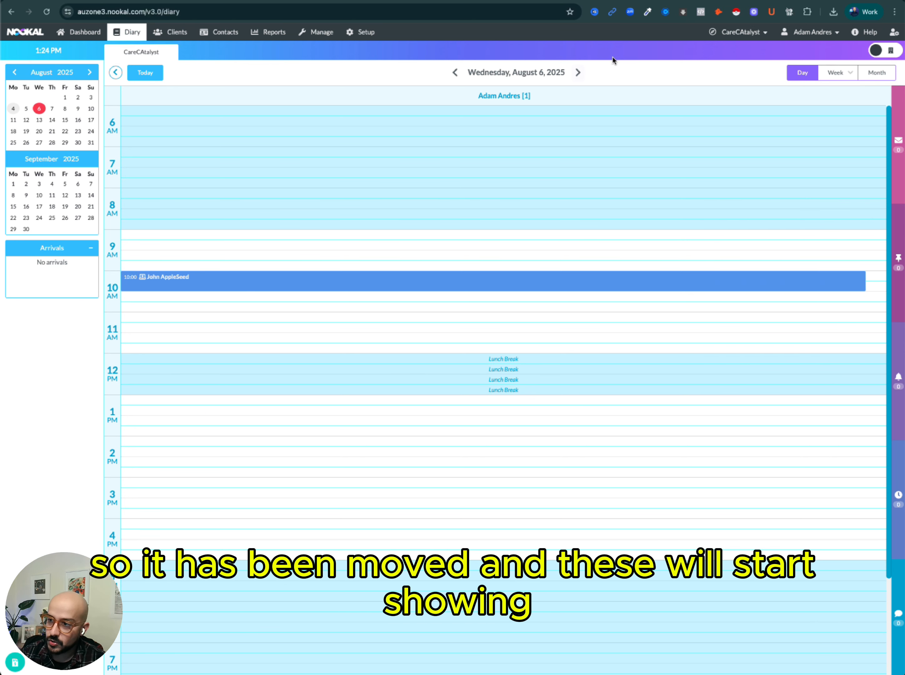
# Change John AppleSeed's appointment status to Cancelled and confirm the update.
pyautogui.click(753, 1)
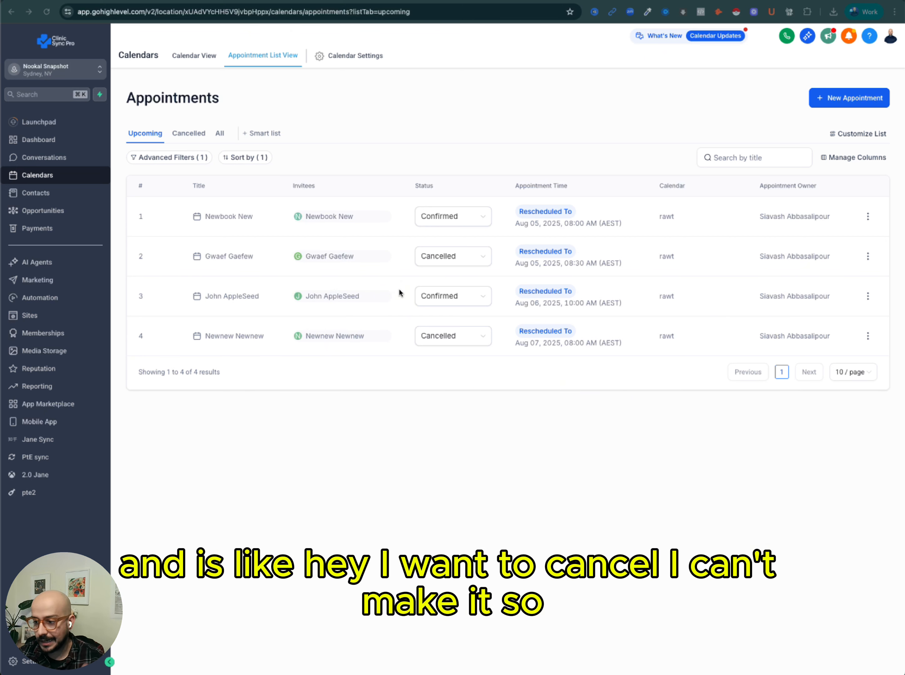
pyautogui.click(473, 298)
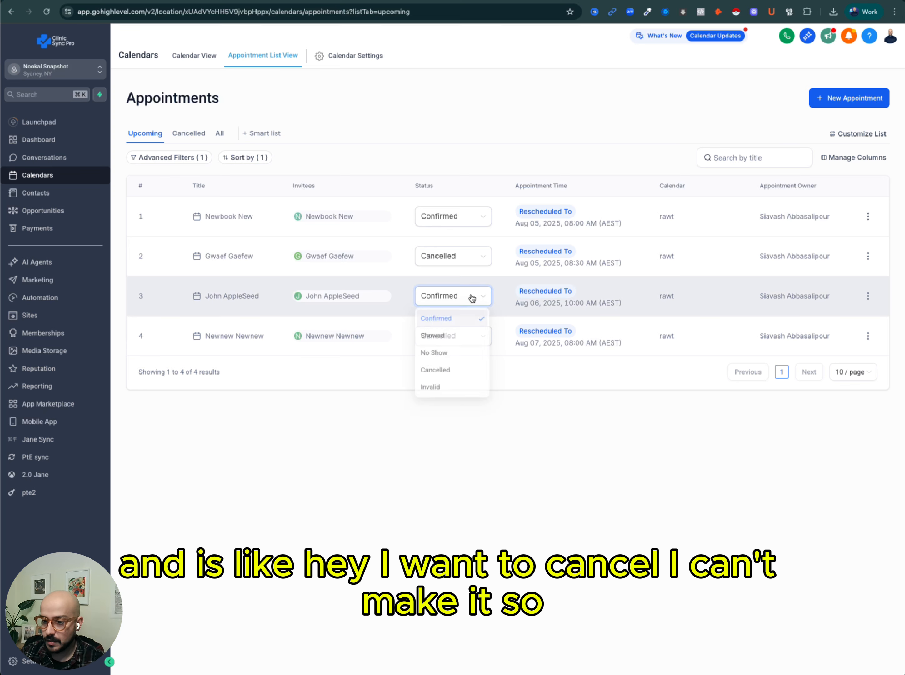
pyautogui.click(447, 373)
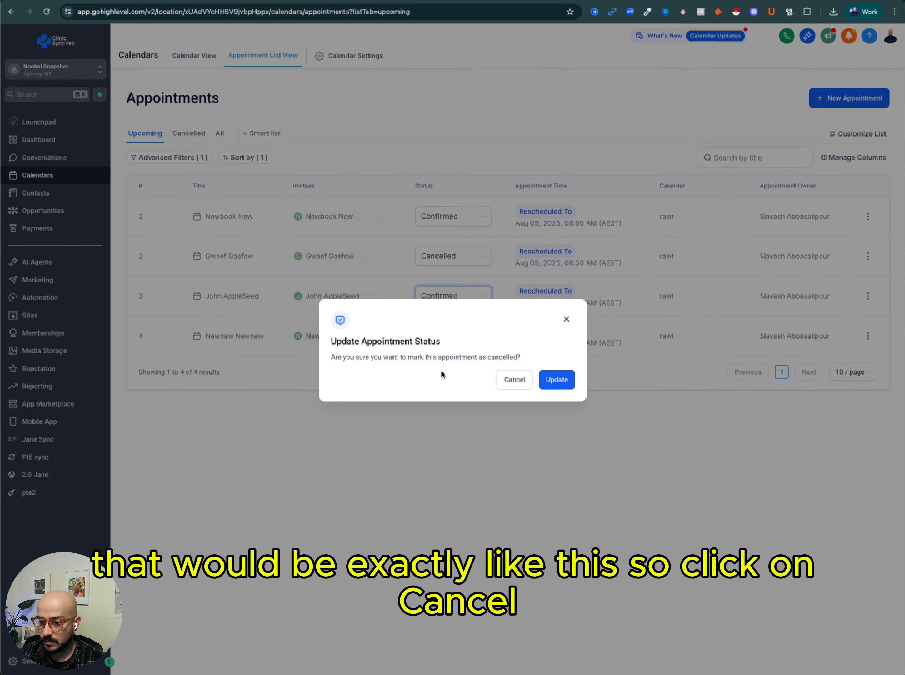
pyautogui.click(555, 380)
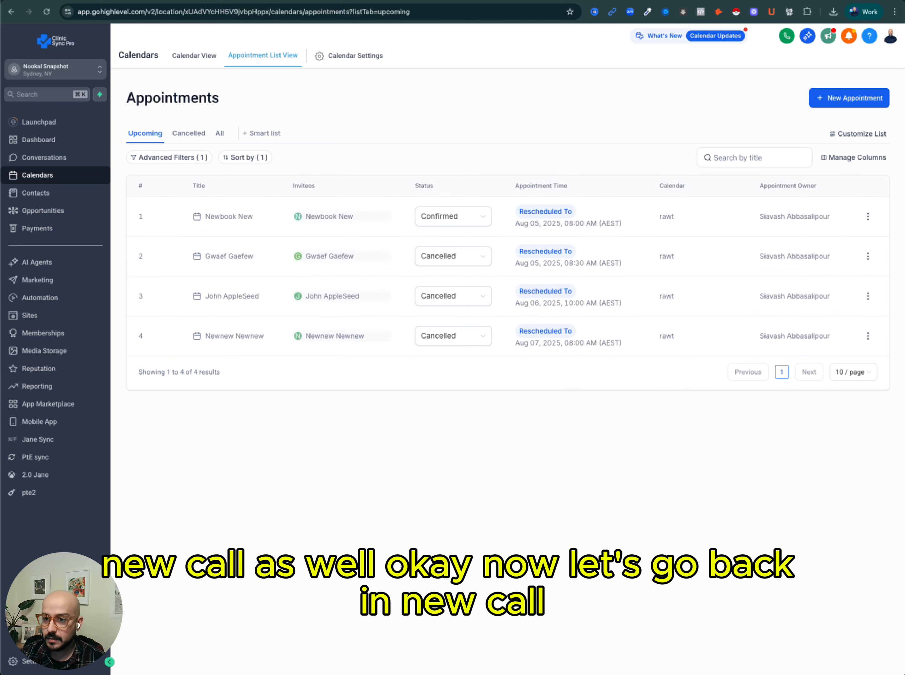
# Refresh the Nookal diary for August 6 to check whether the cancelled appointment is removed.
pyautogui.hotkey('ctrl', 'Tab')
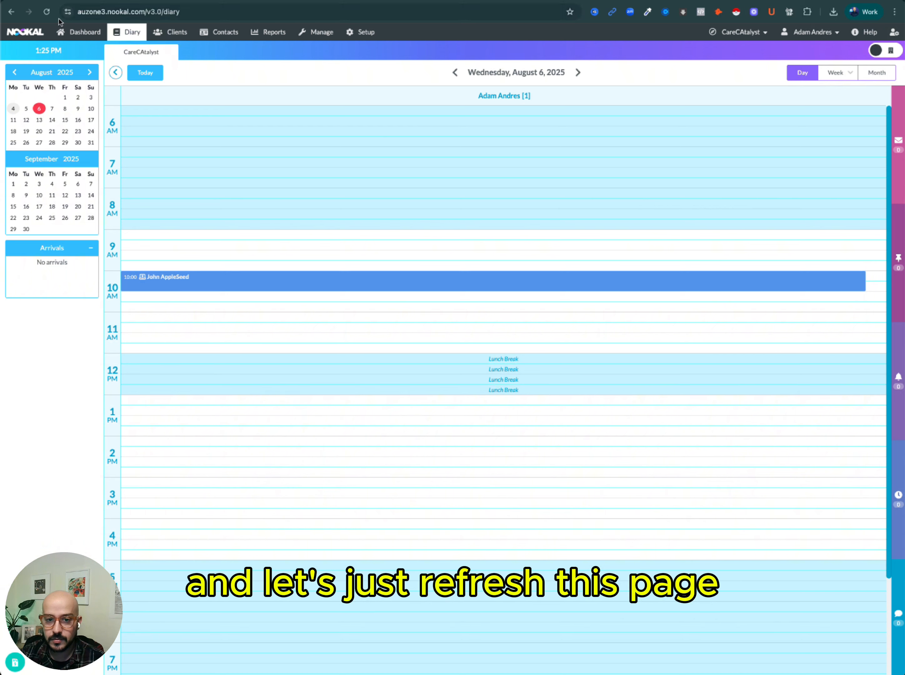
pyautogui.click(46, 12)
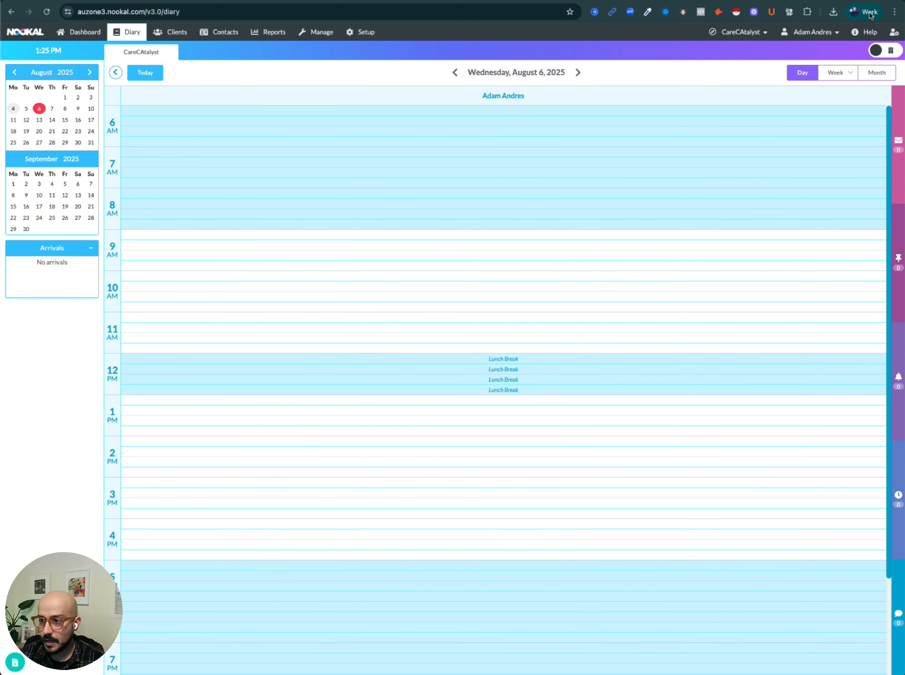
pyautogui.hotkey('ctrl', 'Tab')
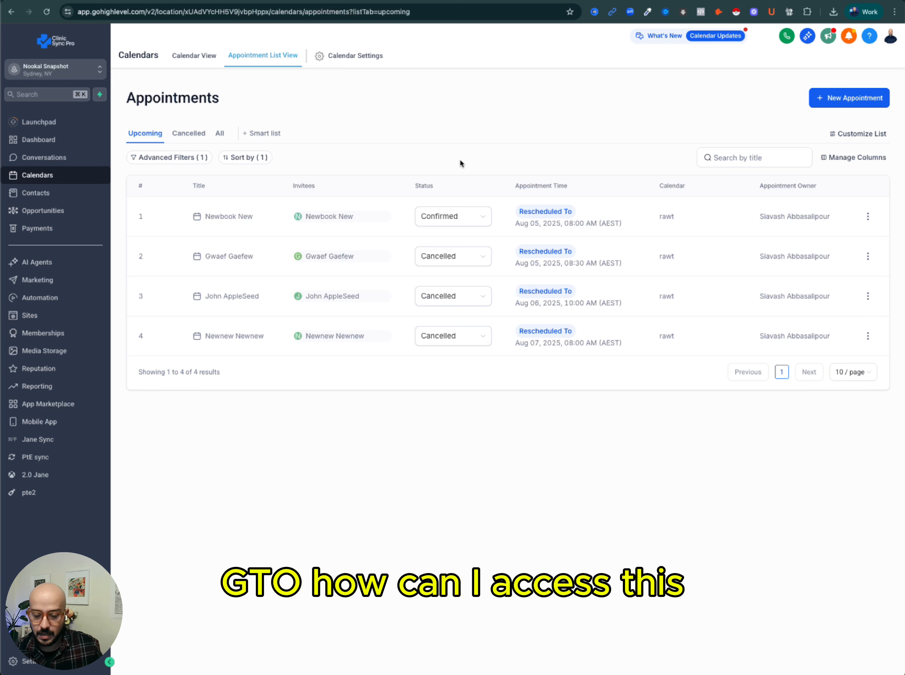
# Enable API access for the AI Nurture connection on the Clinic Sync Pro dashboard.
pyautogui.click(152, 1)
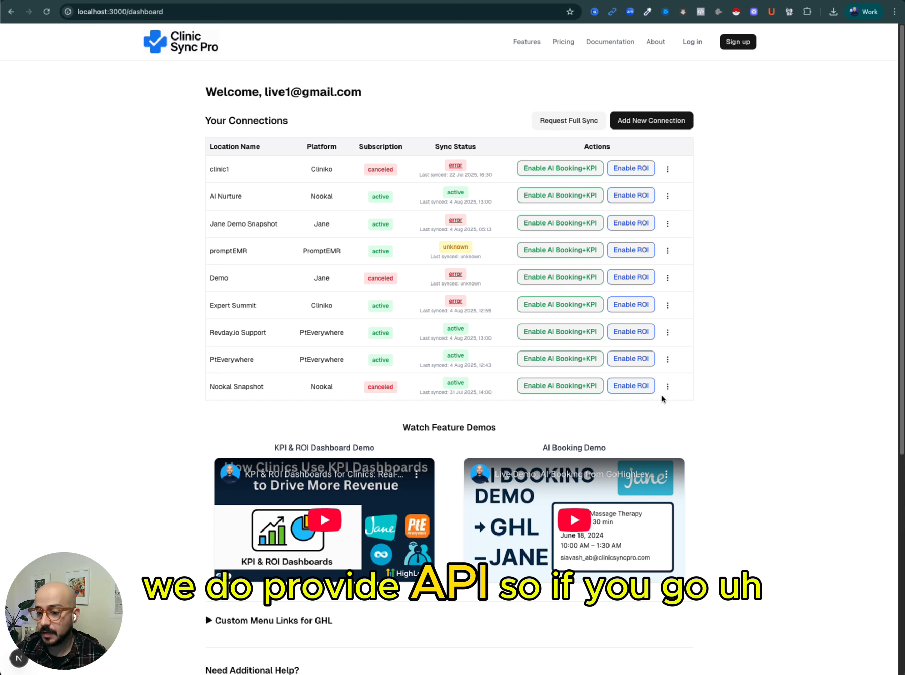
pyautogui.click(668, 387)
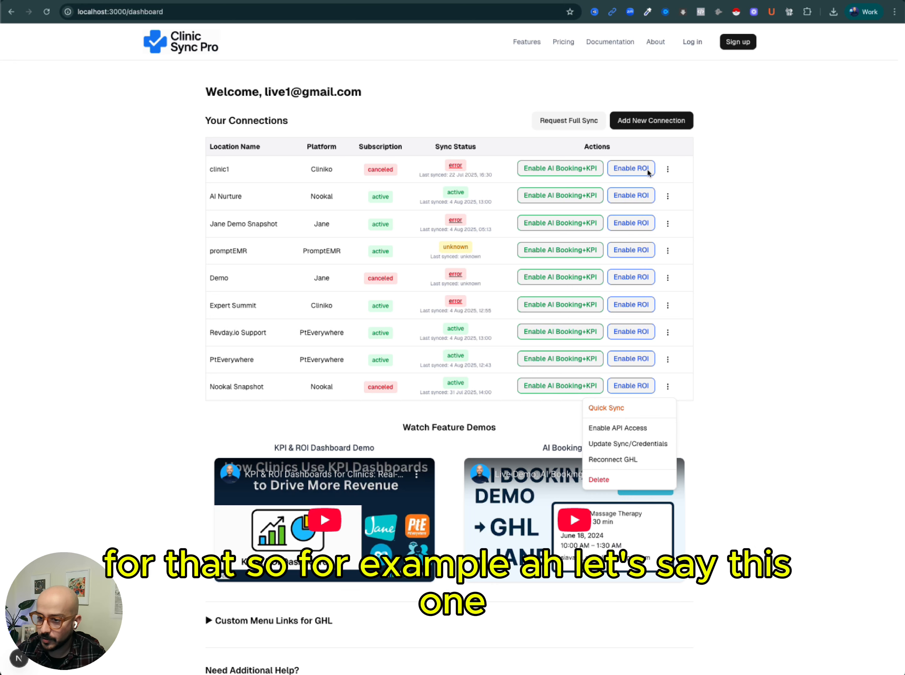
pyautogui.click(682, 198)
pyautogui.click(668, 197)
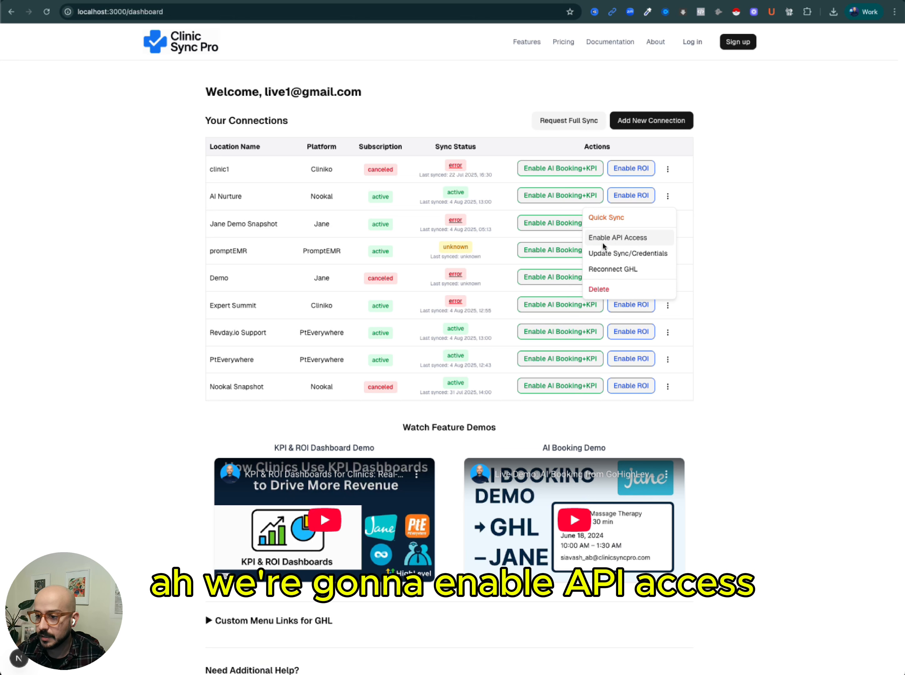
pyautogui.click(613, 239)
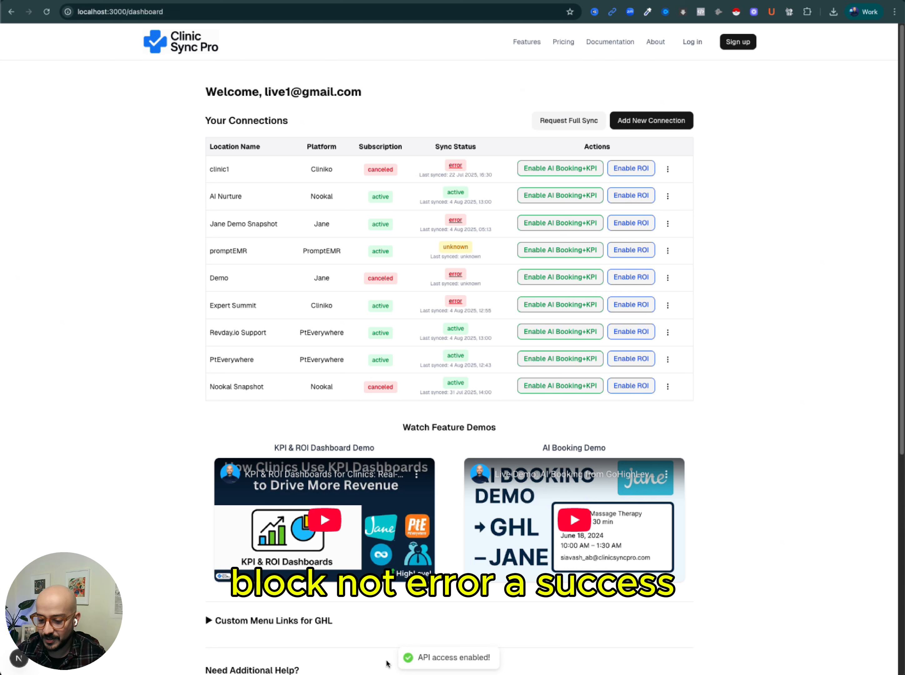
# Open the API & Webhooks dialog for AI Nurture and review its API key and endpoints.
pyautogui.click(668, 196)
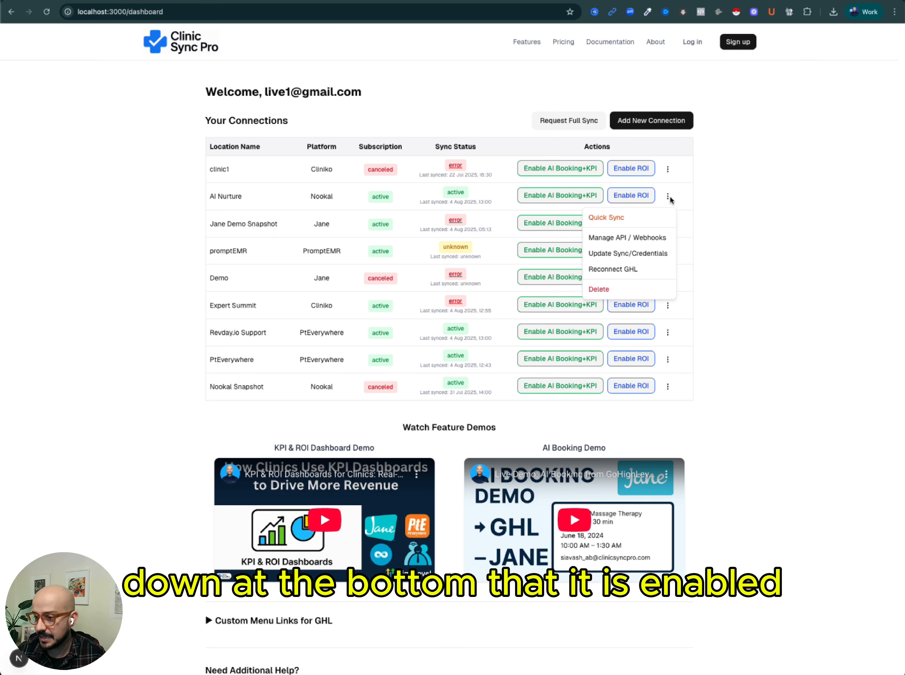
pyautogui.click(617, 239)
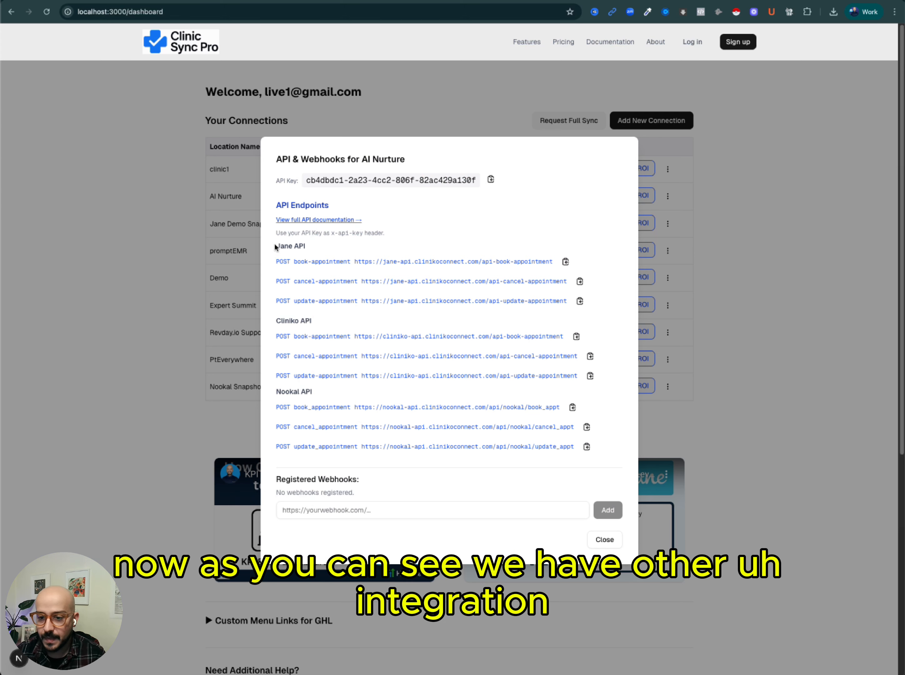
pyautogui.scroll(-1, 440, 231)
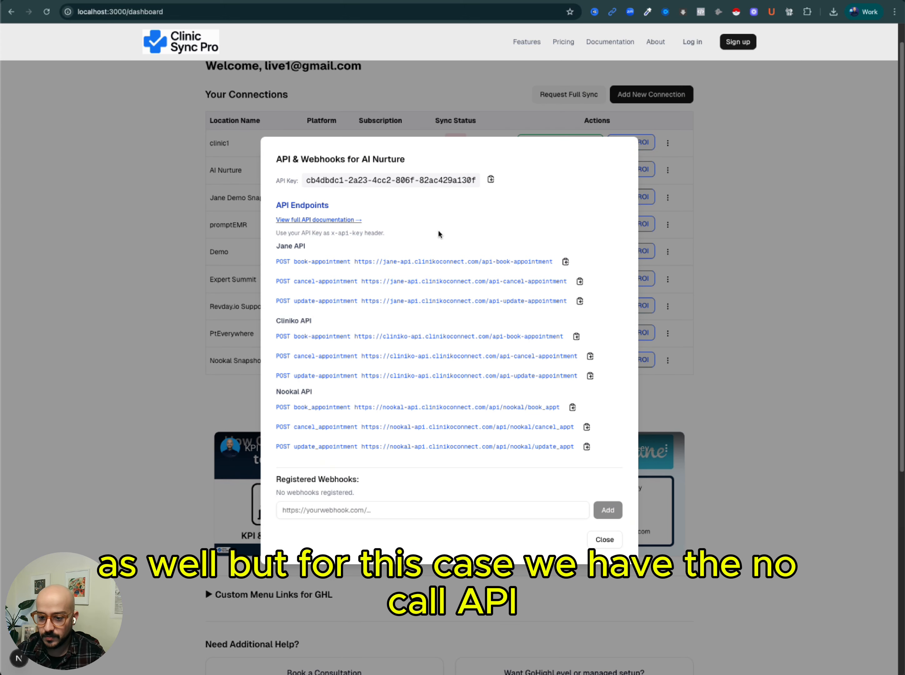
pyautogui.scroll(1, 372, 416)
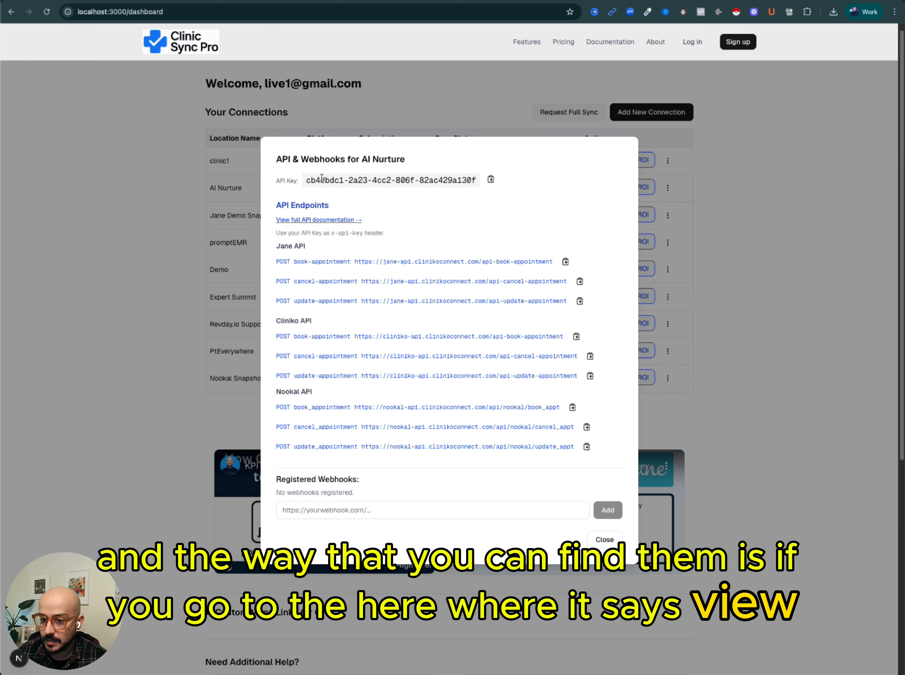
# Open the full API documentation and scroll to the Nookal Book Appointment request example.
pyautogui.click(318, 222)
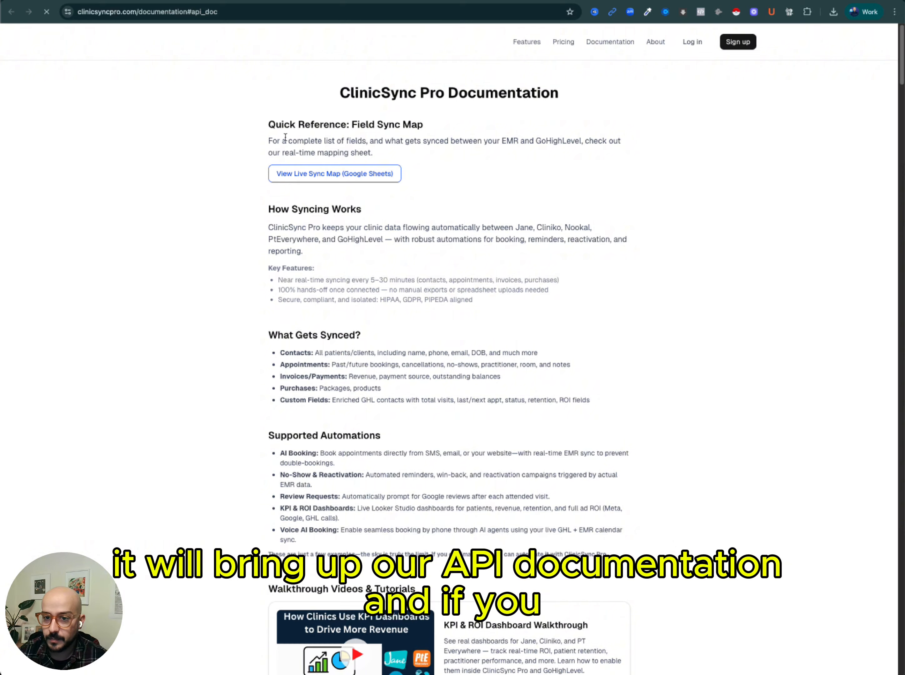
pyautogui.scroll(-9, 377, 295)
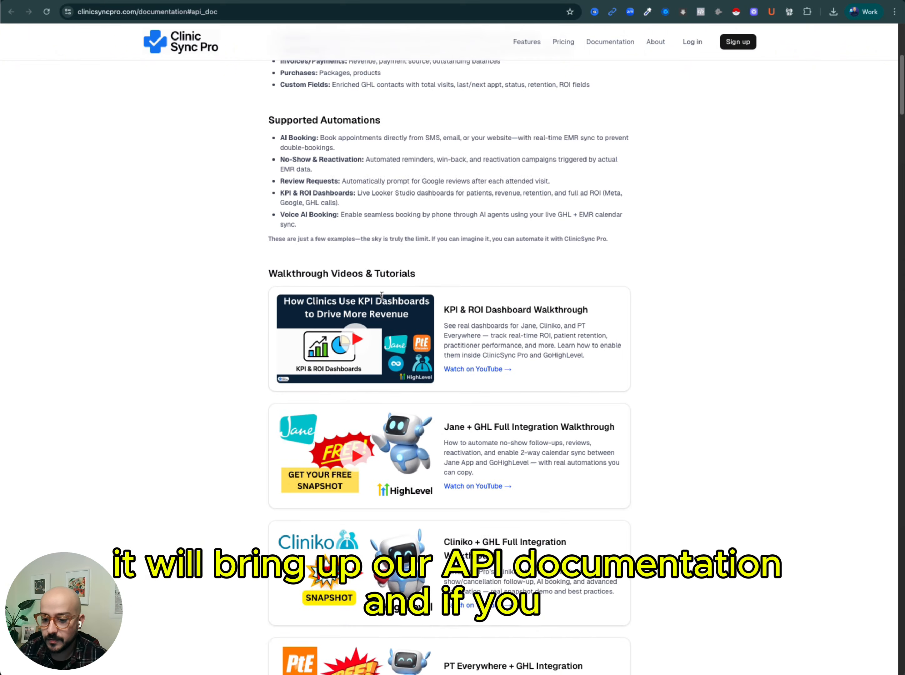
pyautogui.scroll(-20, 383, 295)
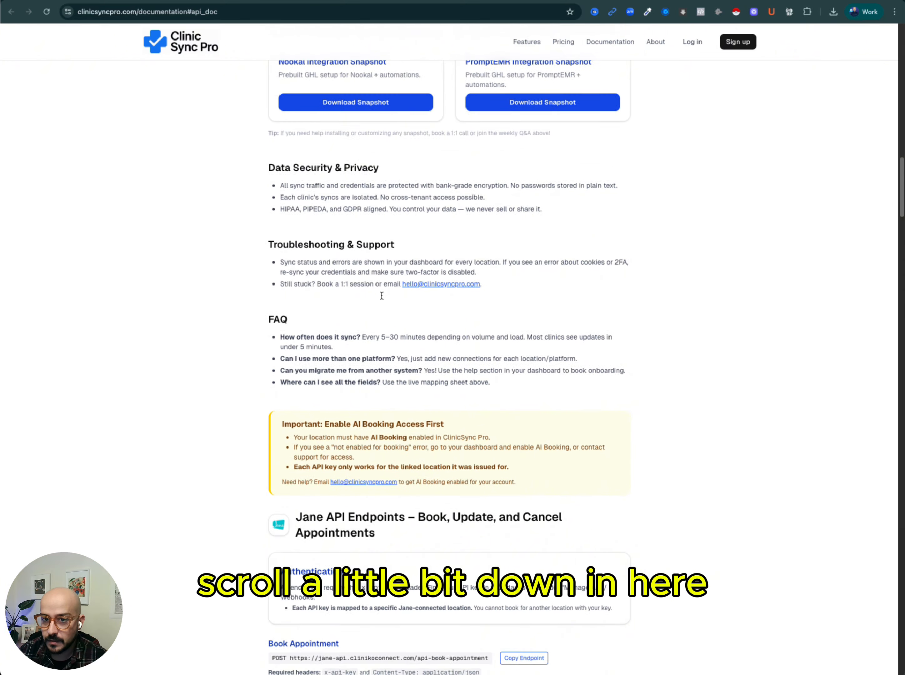
pyautogui.scroll(-20, 382, 295)
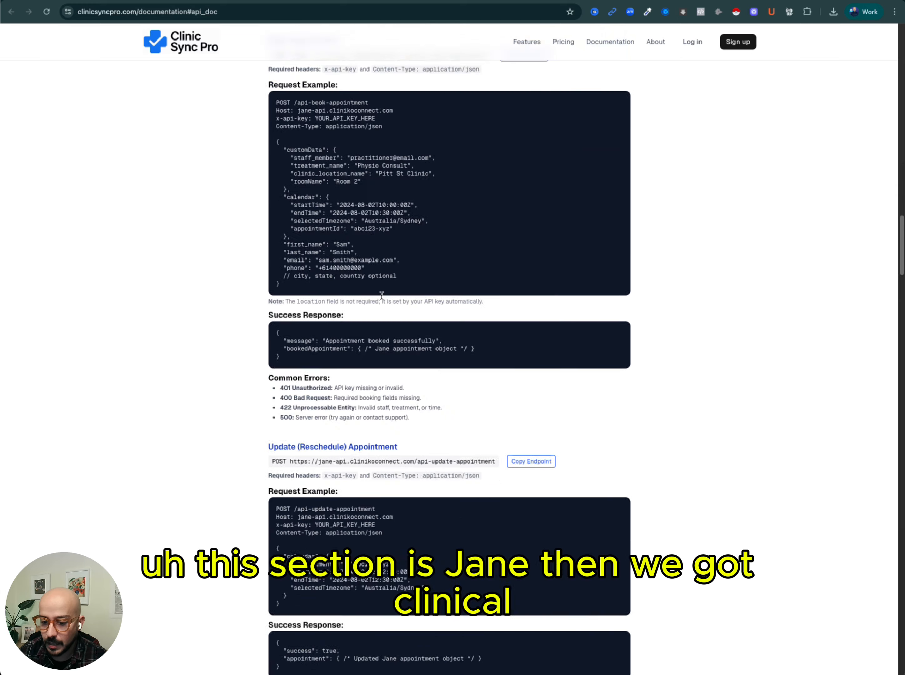
pyautogui.scroll(-18, 382, 299)
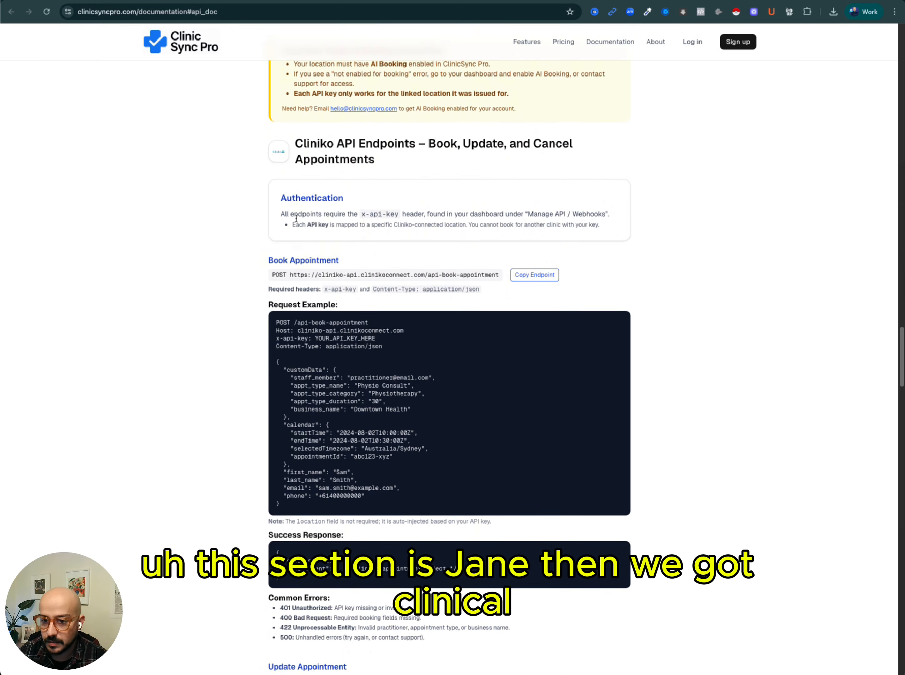
pyautogui.scroll(-20, 313, 216)
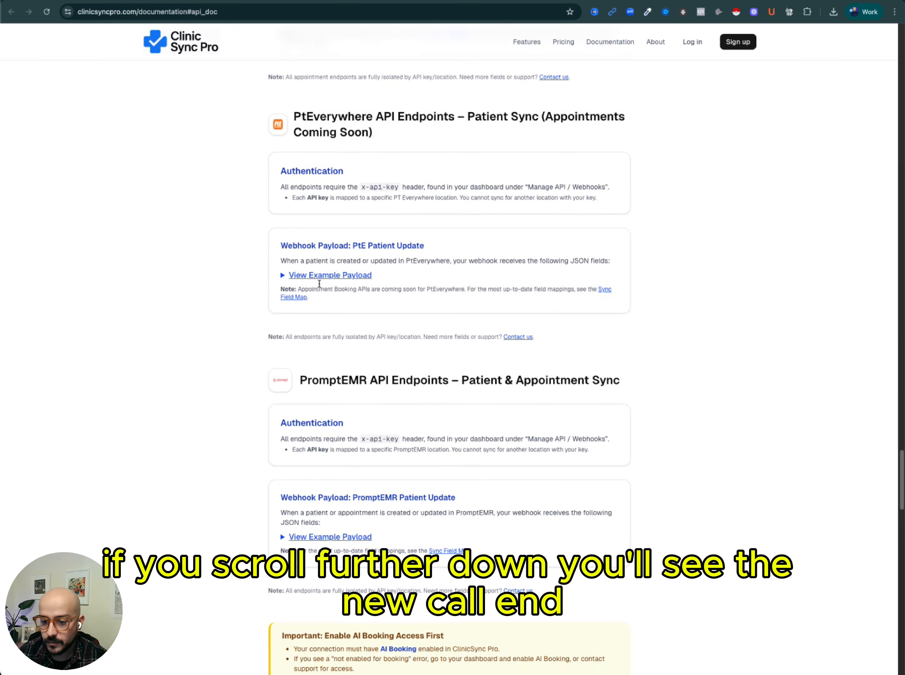
pyautogui.scroll(-8, 319, 284)
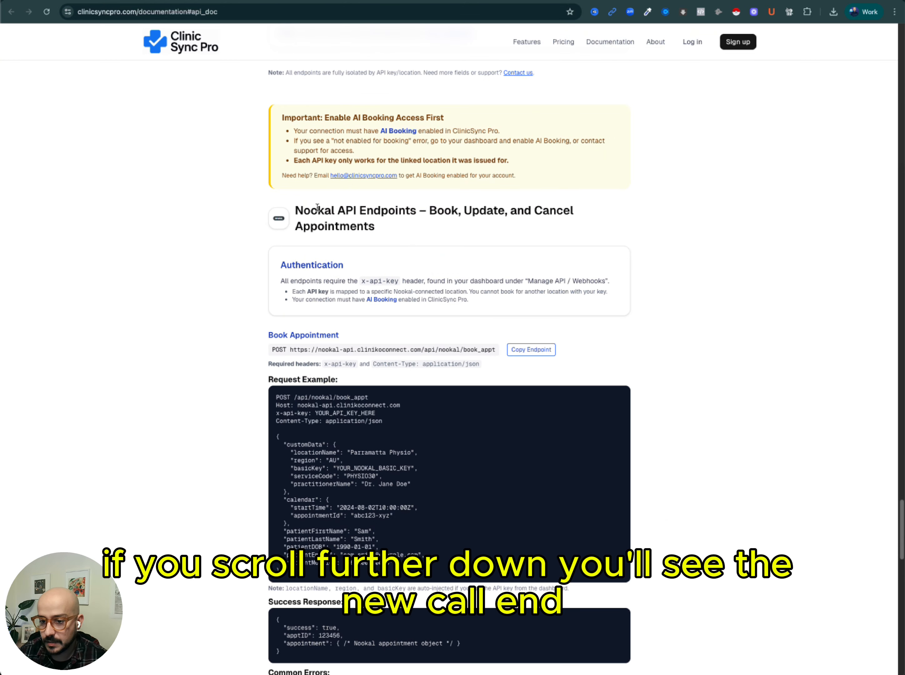
pyautogui.scroll(-1, 332, 287)
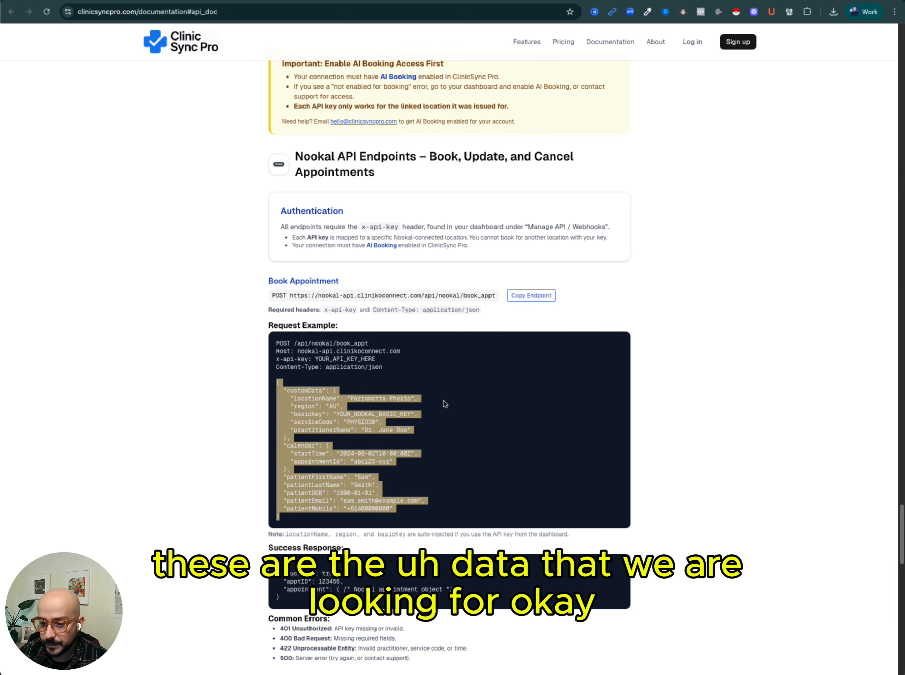
pyautogui.scroll(-1, 449, 393)
# Highlight the locationName value in the Nookal request example.
pyautogui.click(331, 377)
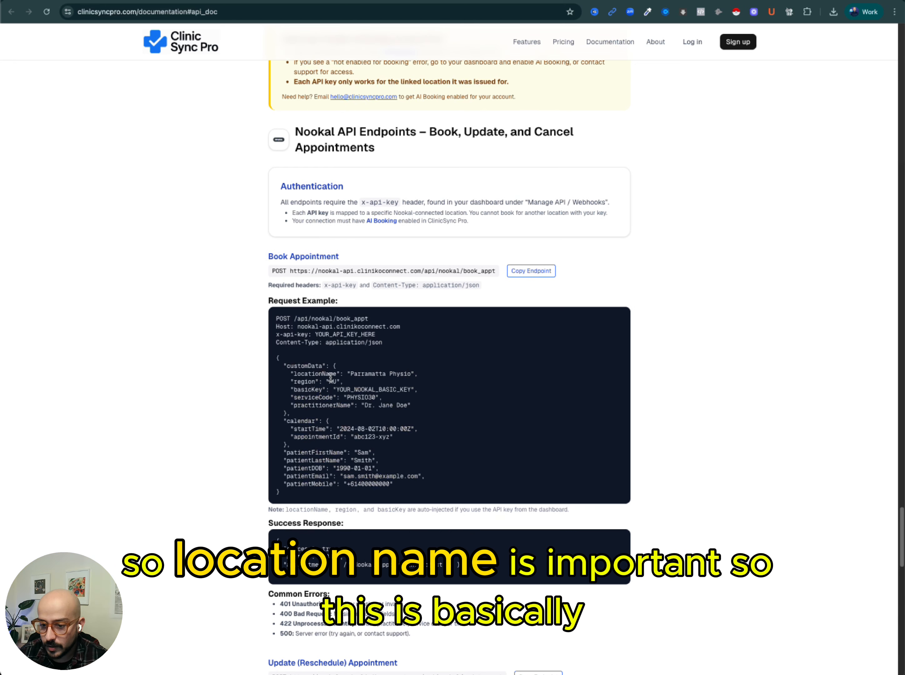
pyautogui.doubleClick(317, 374)
pyautogui.moveTo(351, 374); pyautogui.dragTo(409, 370)
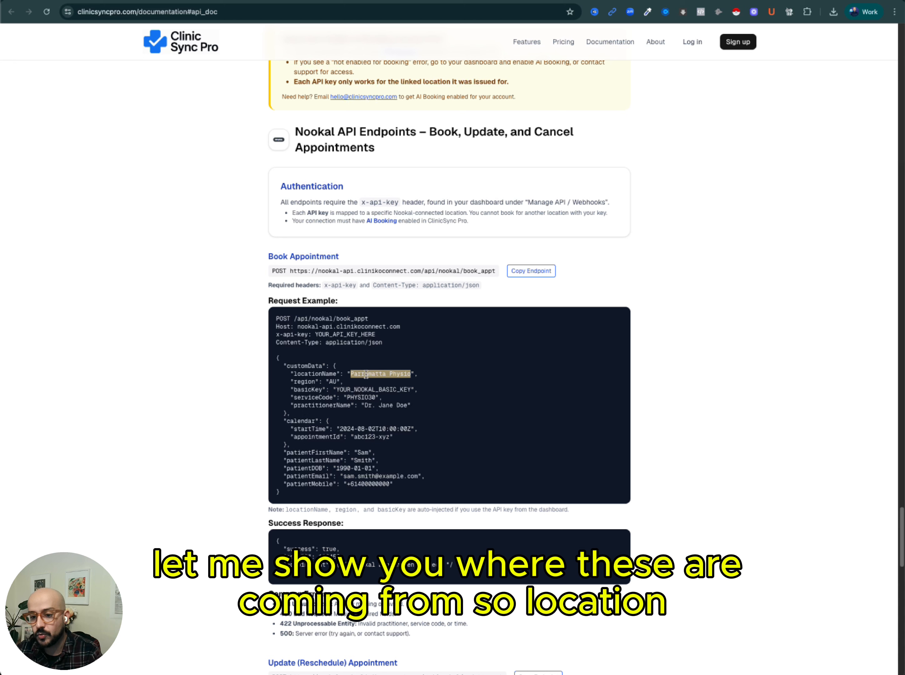
# Select the locationName key and its Parramatta Physio value in the Book Appointment request example.
pyautogui.doubleClick(324, 375)
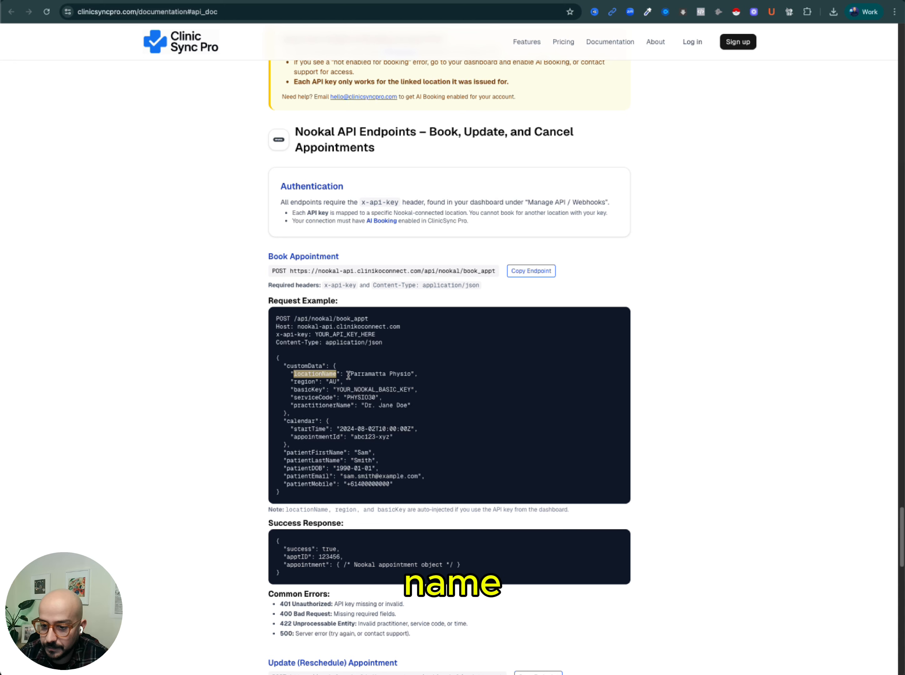
pyautogui.click(353, 374)
pyautogui.moveTo(353, 374); pyautogui.dragTo(412, 372)
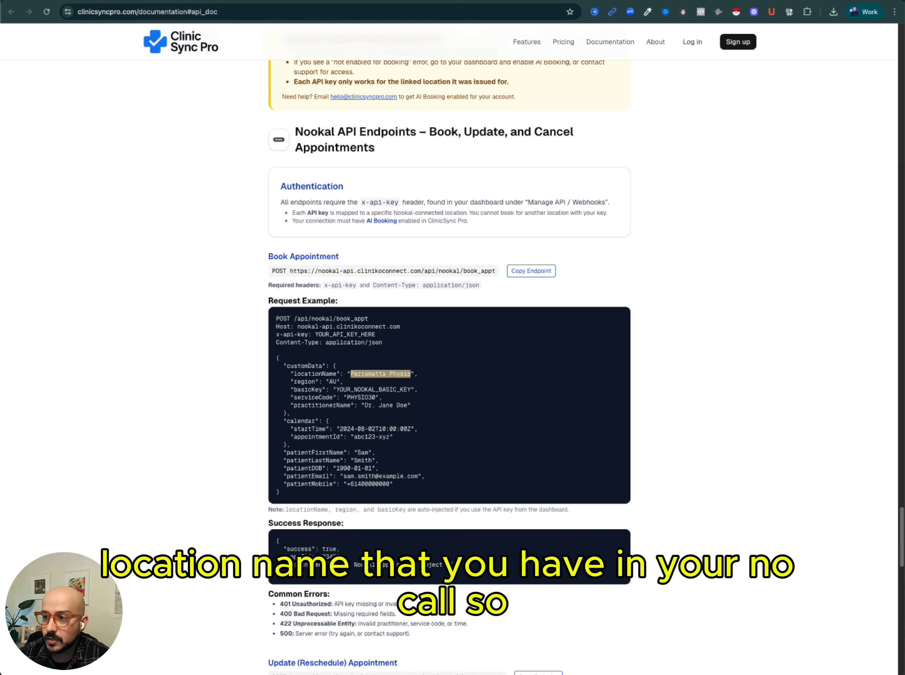
# Open the Locations list under Nookal's Setup to find the practice's location name.
pyautogui.click(508, 1)
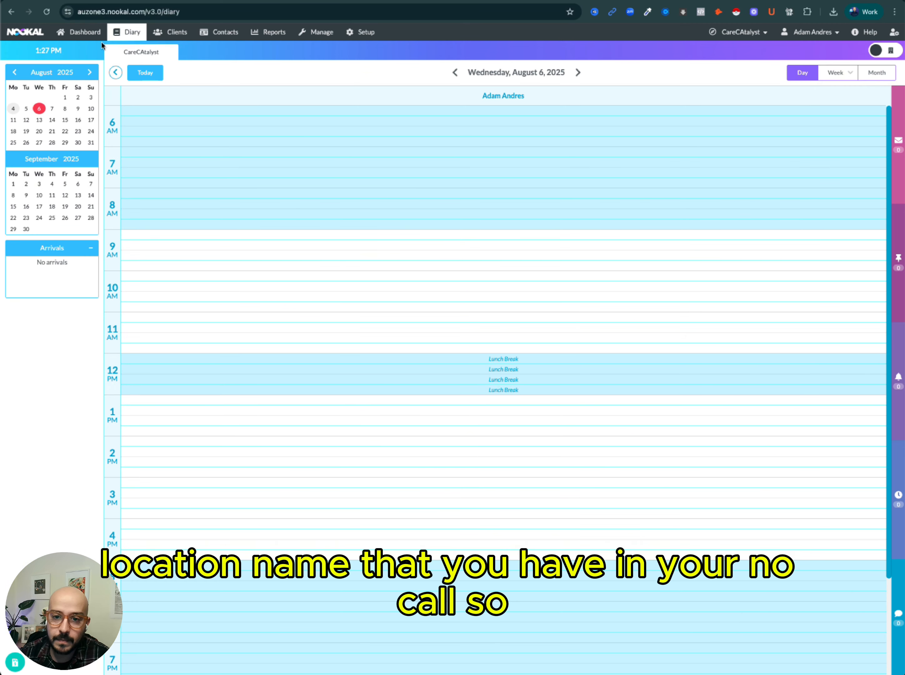
pyautogui.click(83, 33)
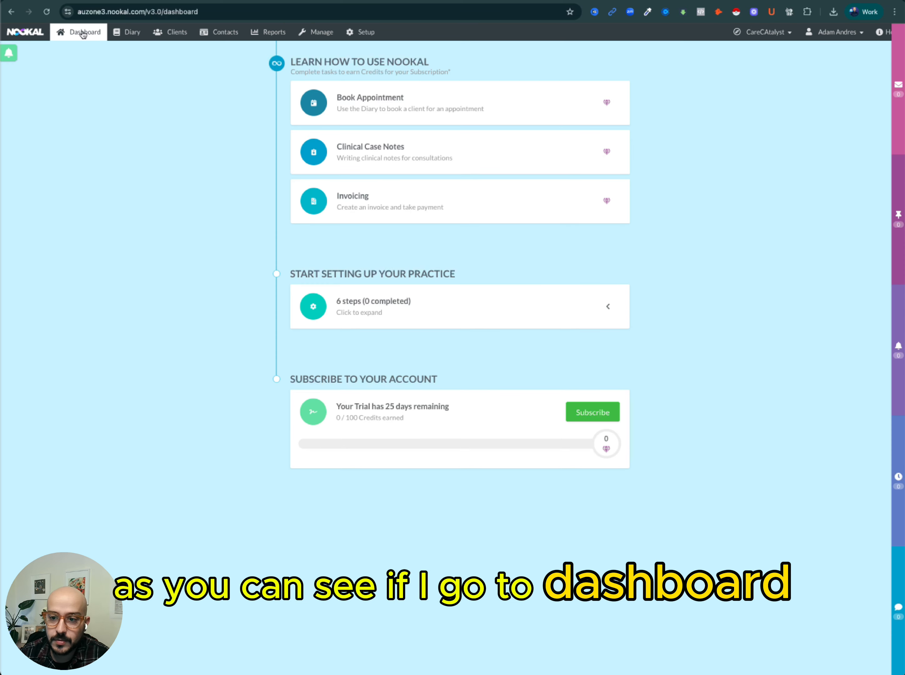
pyautogui.click(319, 33)
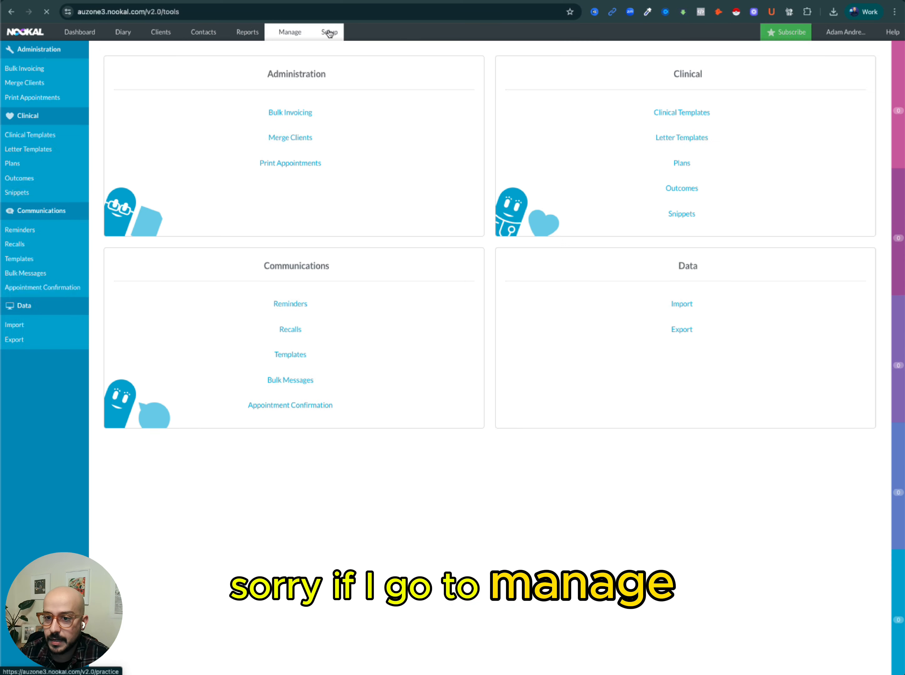
pyautogui.click(341, 36)
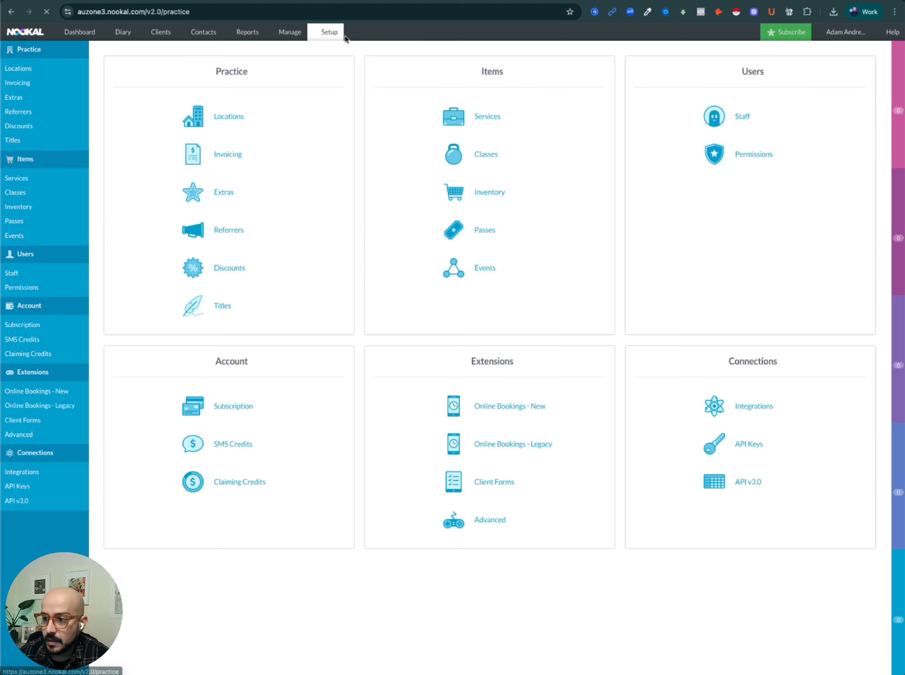
pyautogui.click(224, 122)
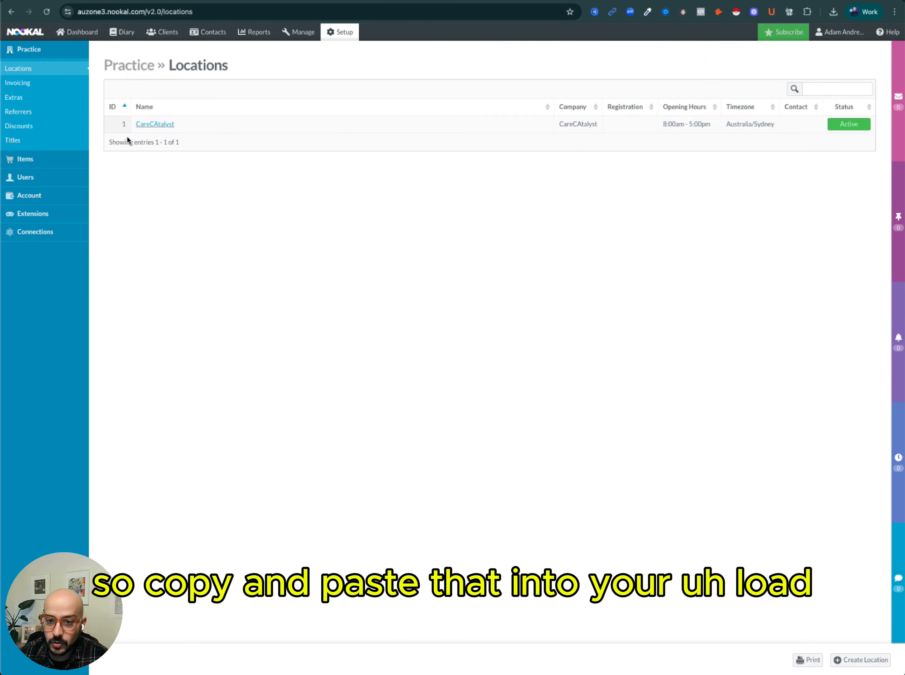
# Highlight the region value AU in the request example and compare it with the Nookal web address prefix.
pyautogui.hotkey('ctrl', 'Tab')
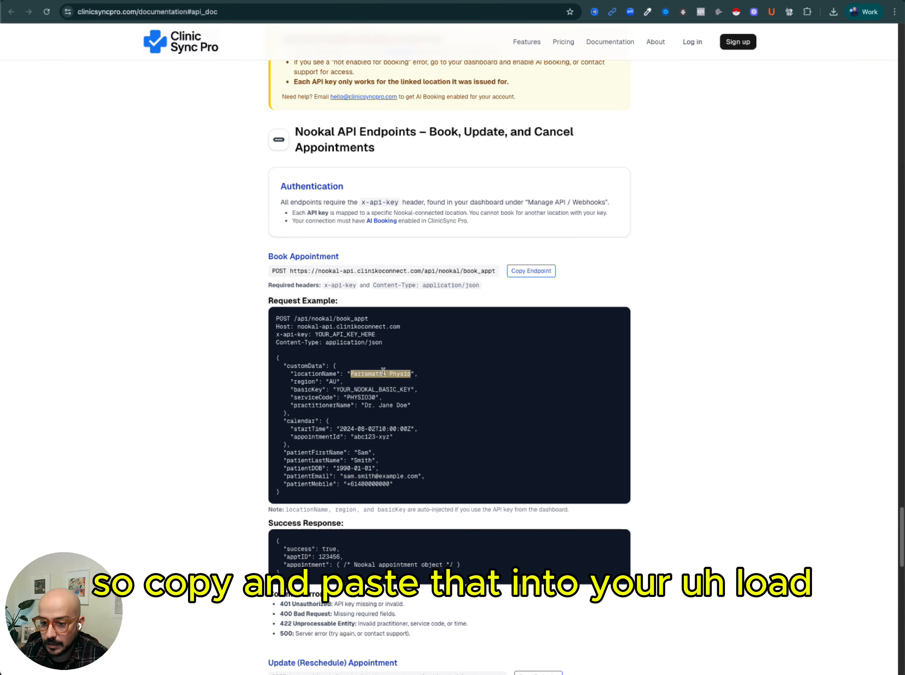
pyautogui.doubleClick(333, 381)
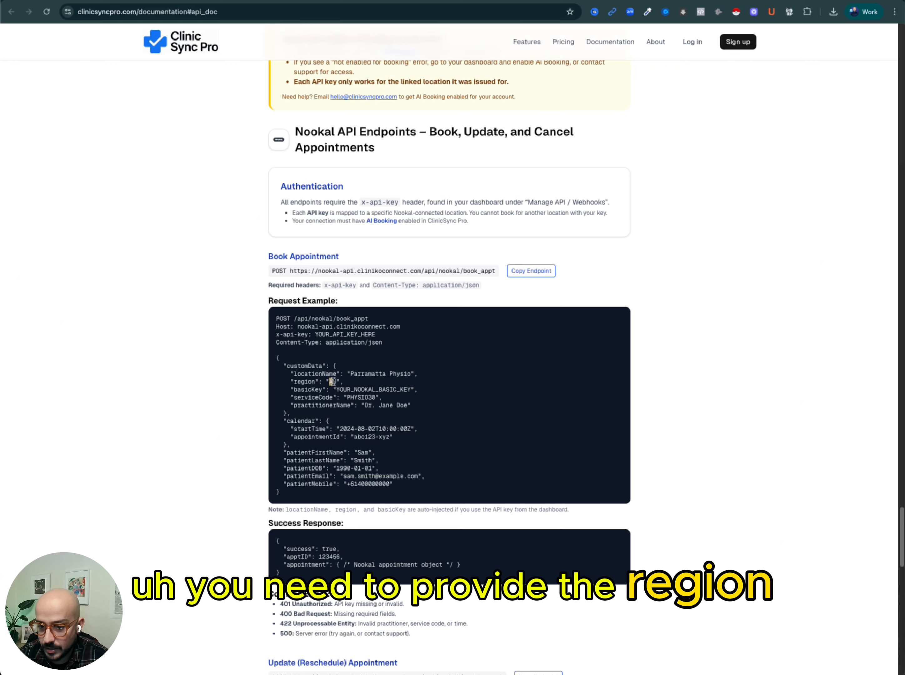
pyautogui.click(325, 383)
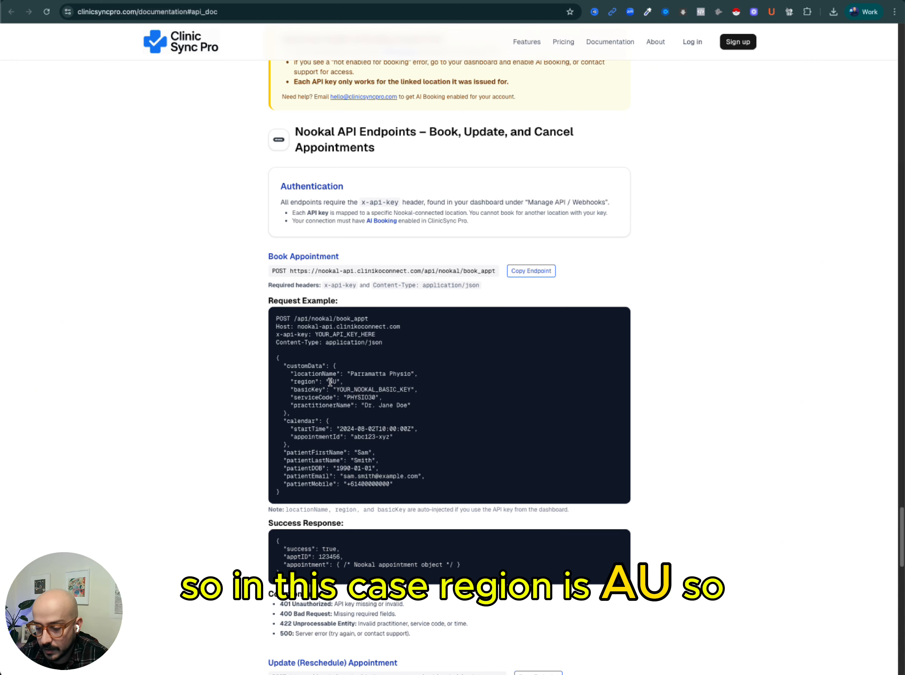
pyautogui.doubleClick(331, 381)
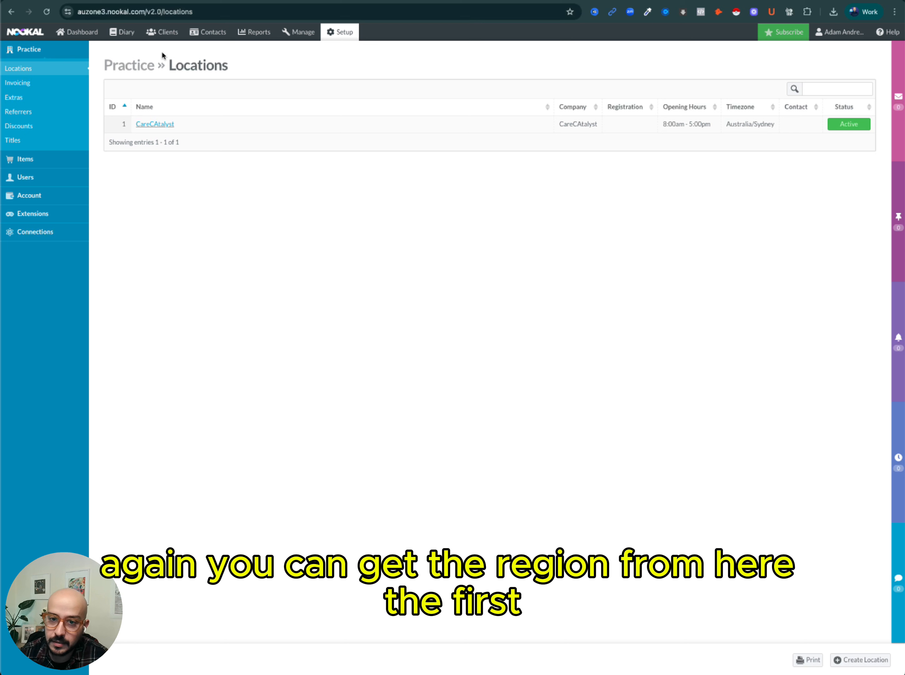
pyautogui.click(89, 12)
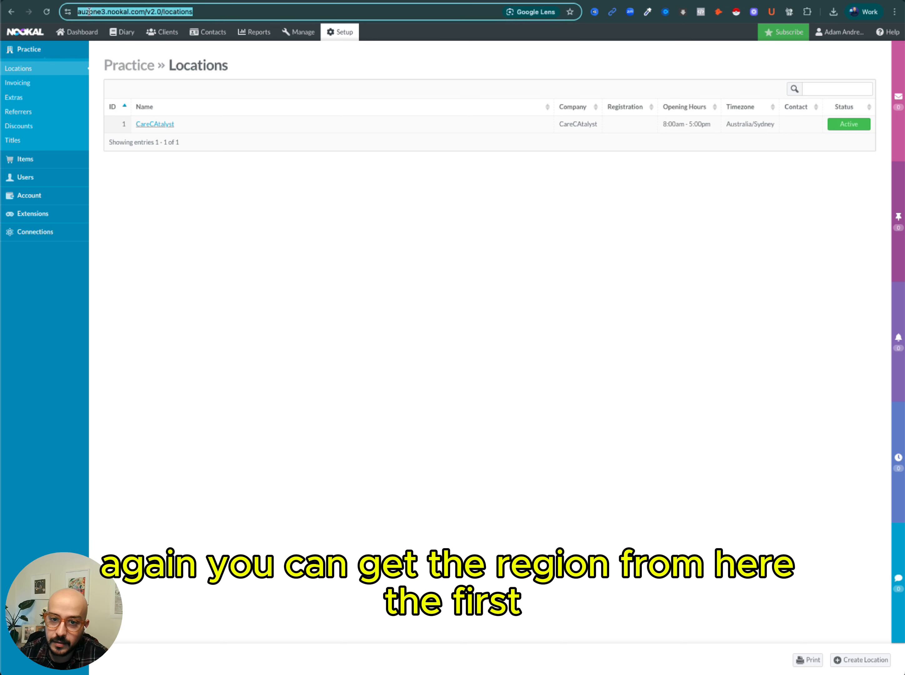
pyautogui.click(88, 12)
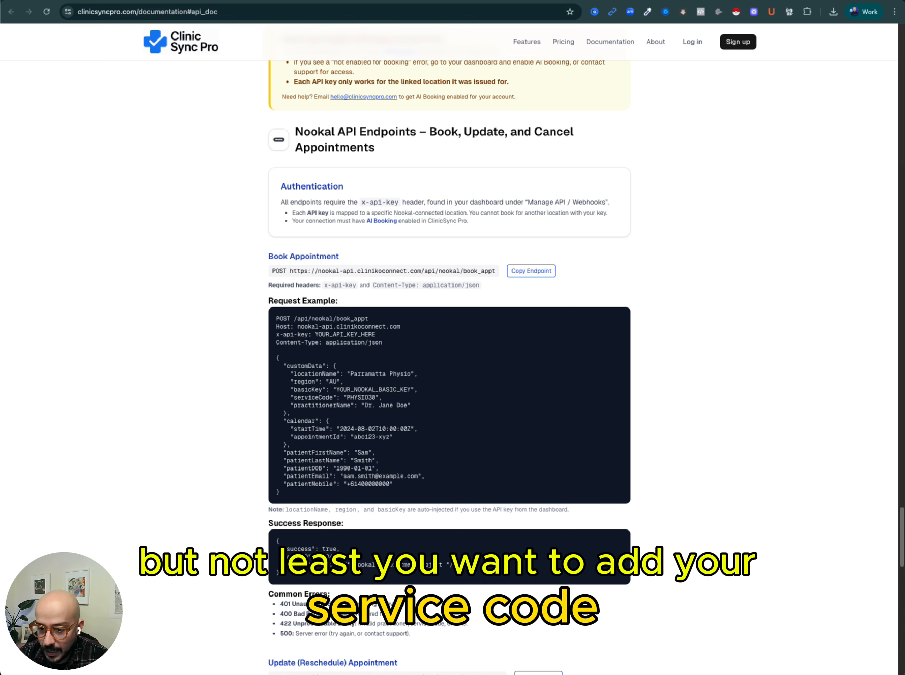
# Highlight the serviceCode value PHYSIO30 in the request example.
pyautogui.doubleClick(330, 396)
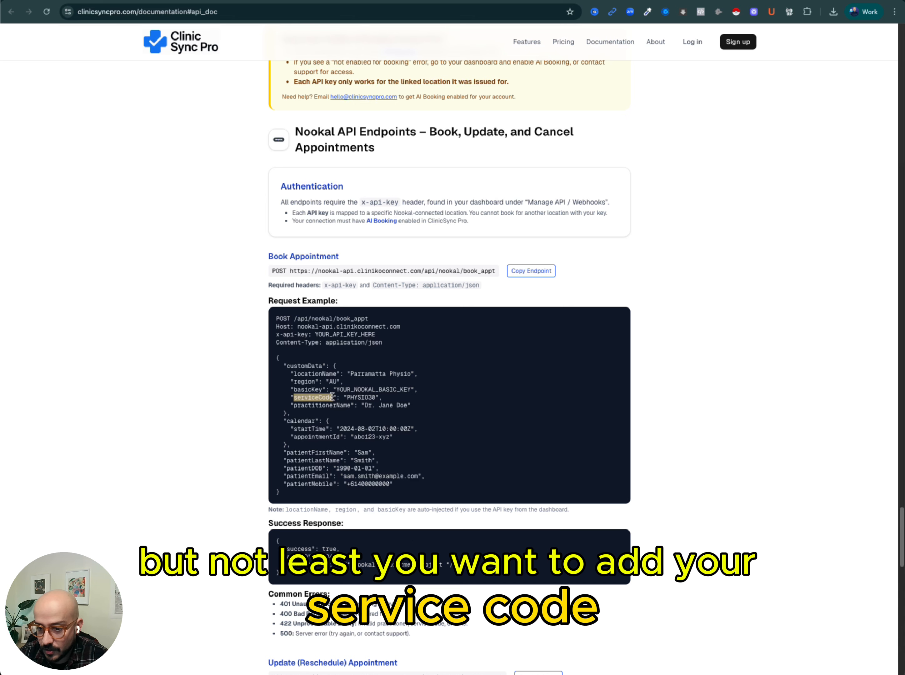
pyautogui.moveTo(347, 397); pyautogui.dragTo(375, 398)
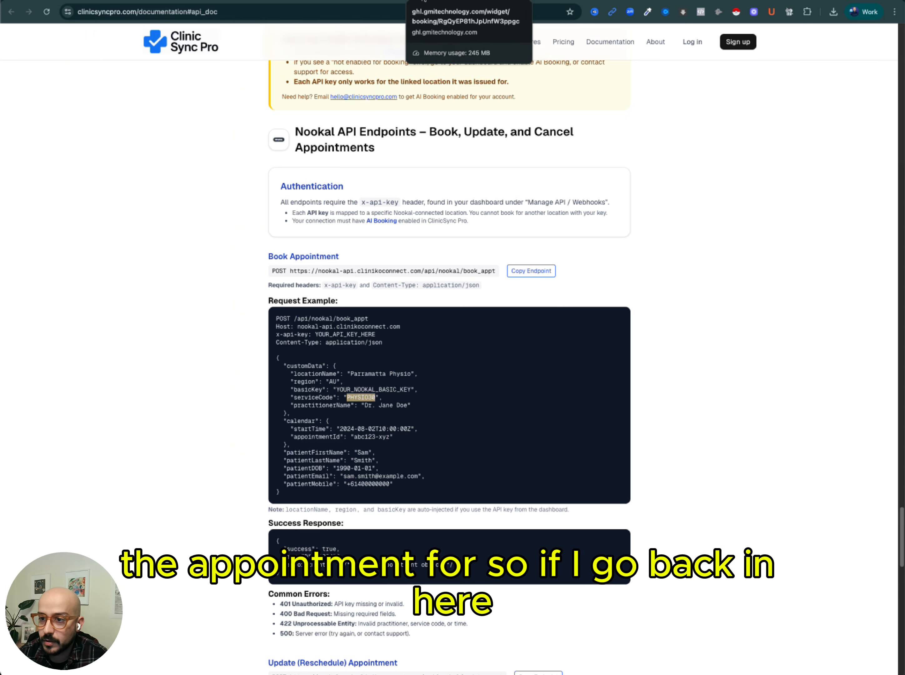
# Open the Initial Consultation service in Nookal's Setup Services and review its code and Providers field.
pyautogui.click(439, 3)
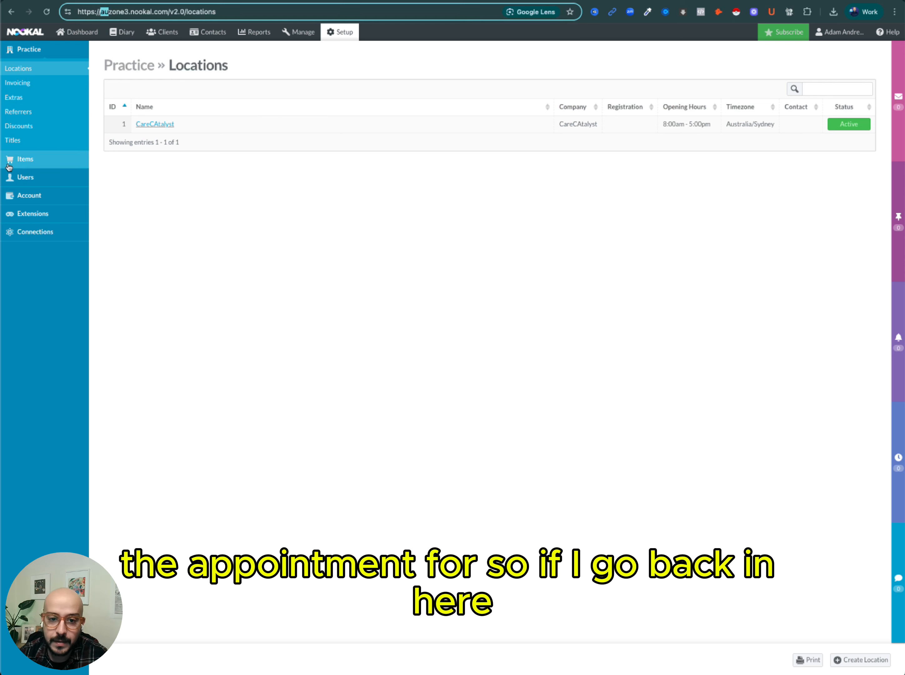
pyautogui.click(345, 36)
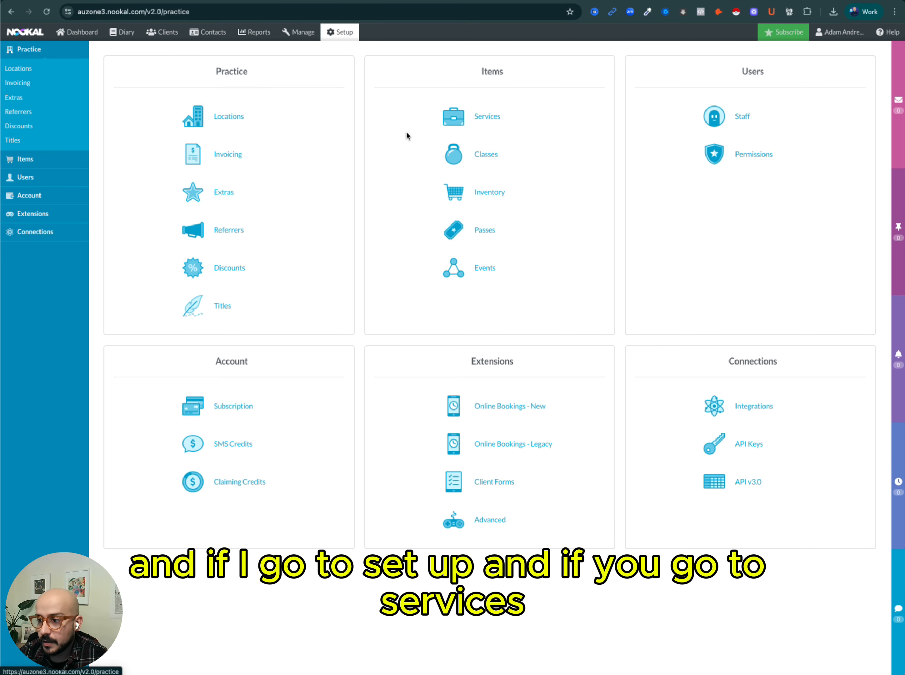
pyautogui.click(488, 124)
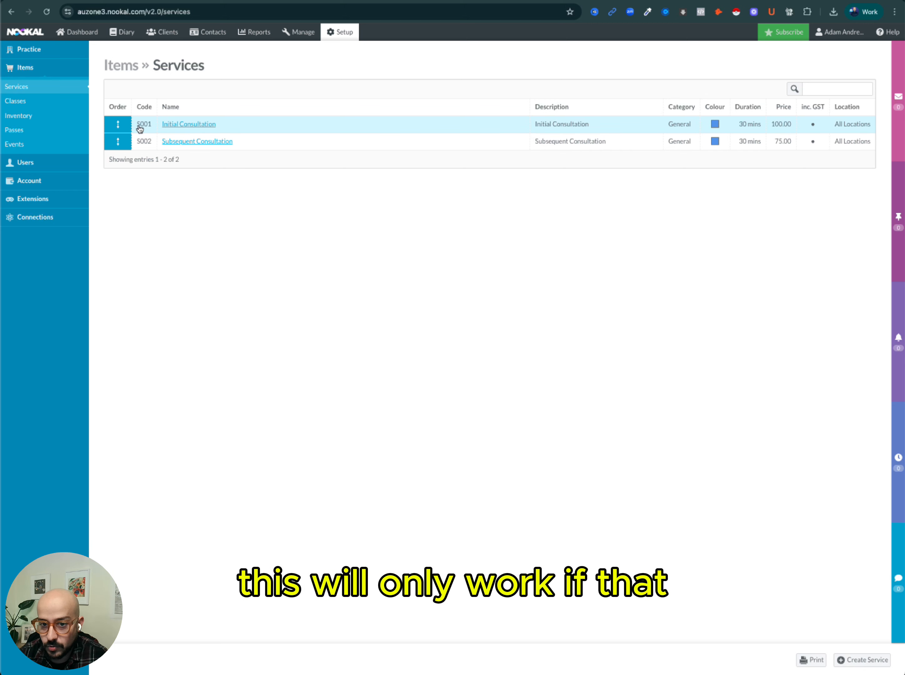
pyautogui.click(182, 125)
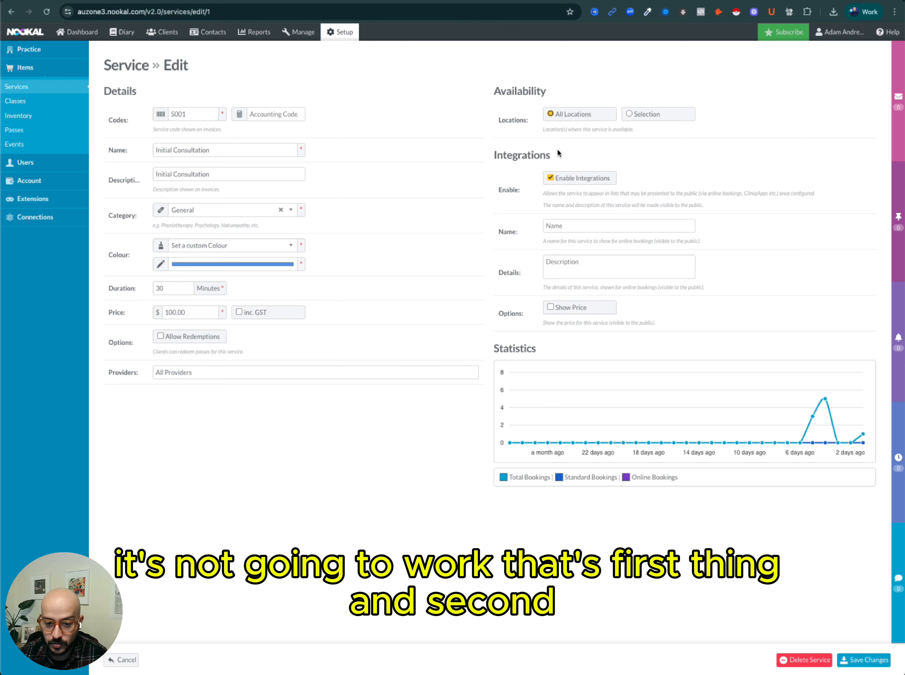
pyautogui.click(153, 374)
pyautogui.click(110, 394)
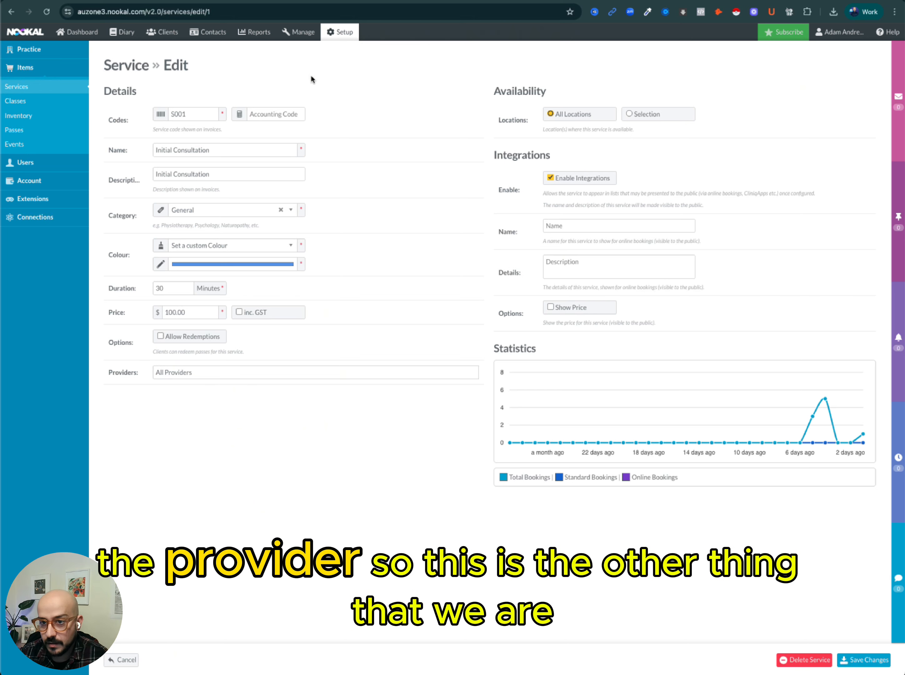
# Highlight the practitionerName value Dr. Jane Doe in the request example.
pyautogui.hotkey('ctrl', 'Tab')
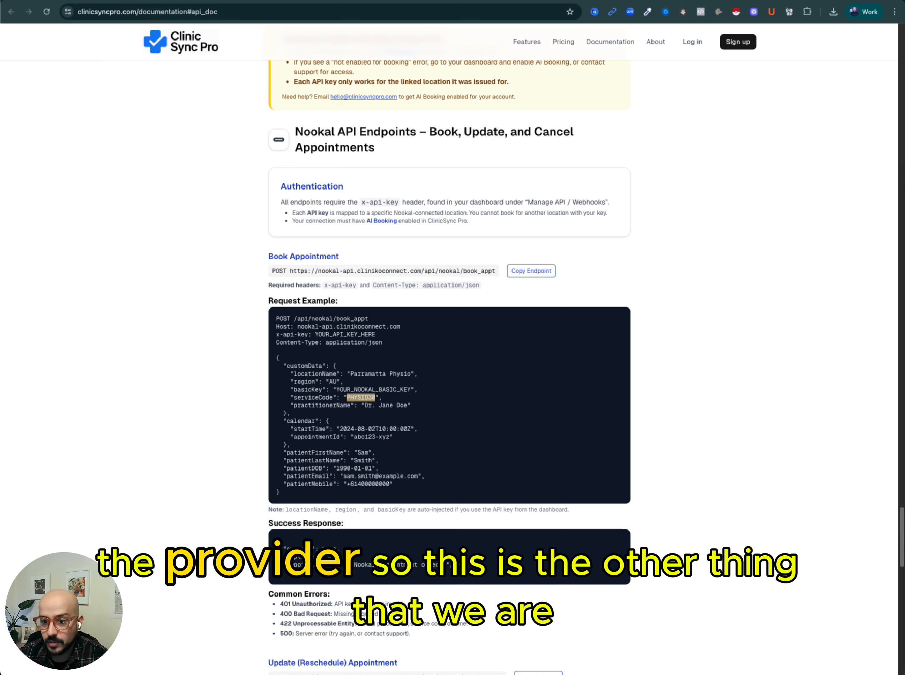
pyautogui.click(377, 406)
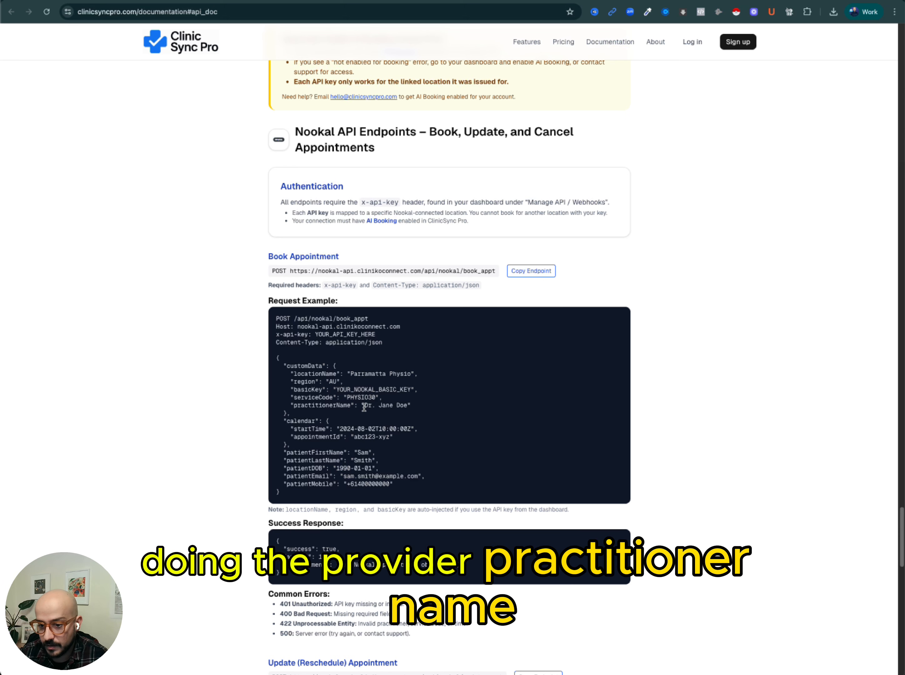
pyautogui.moveTo(363, 407); pyautogui.dragTo(407, 408)
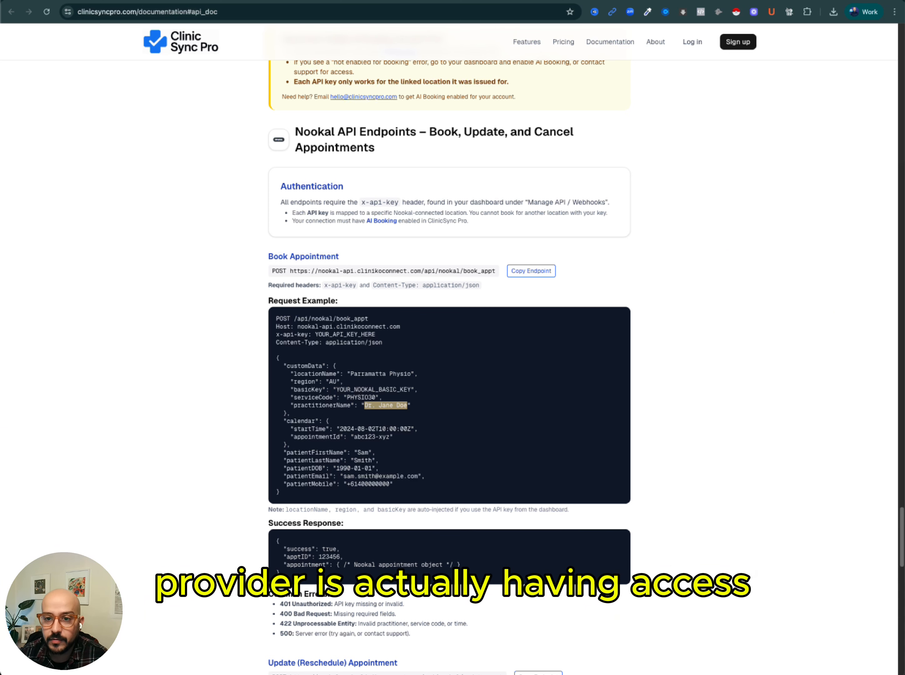
# Open the practitioner's staff record under Nookal's Setup Staff and review the services they provide.
pyautogui.click(518, 0)
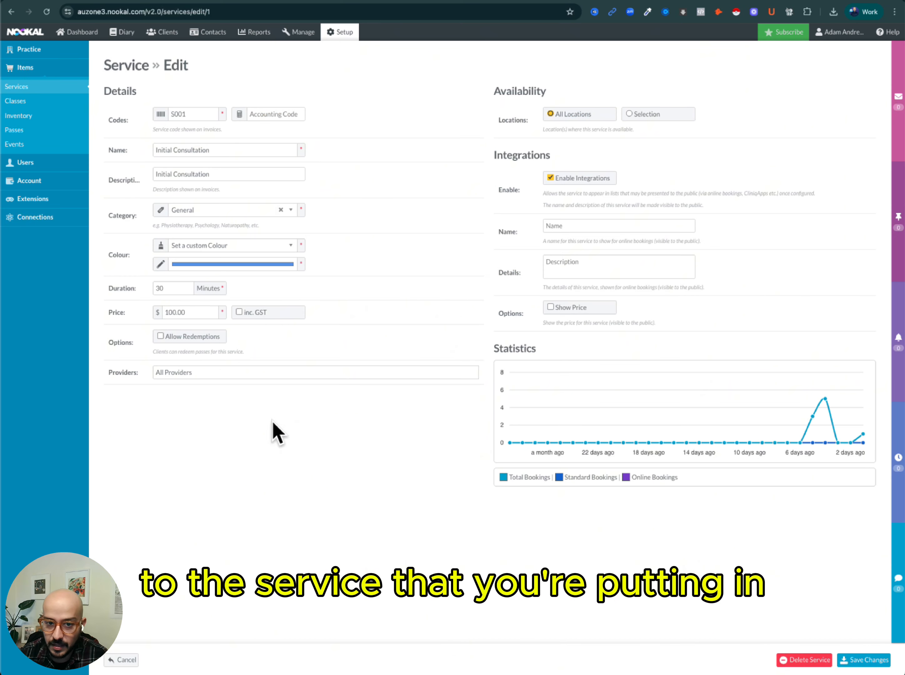
pyautogui.click(350, 34)
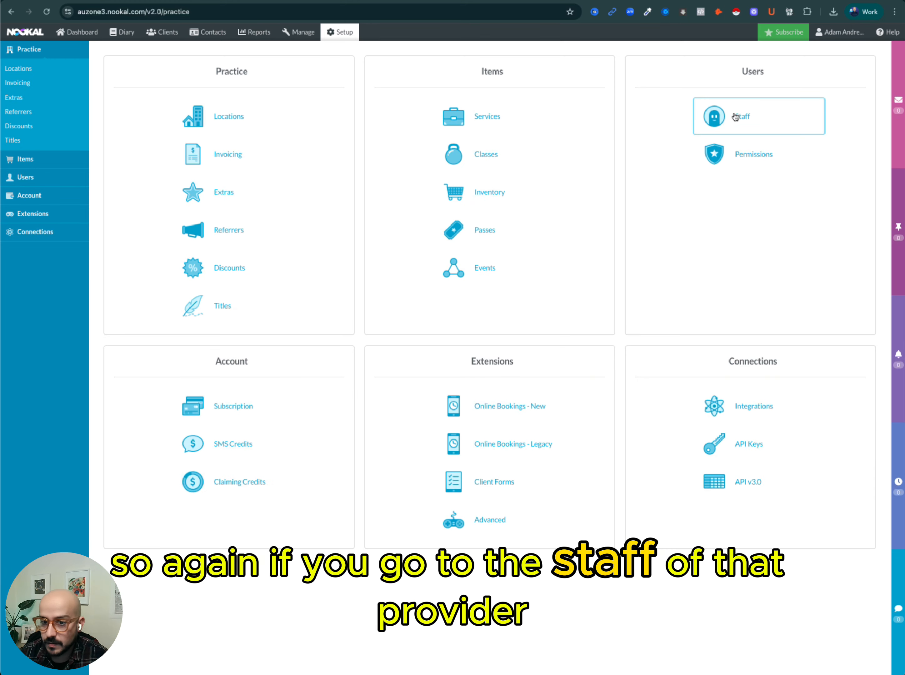
pyautogui.click(736, 117)
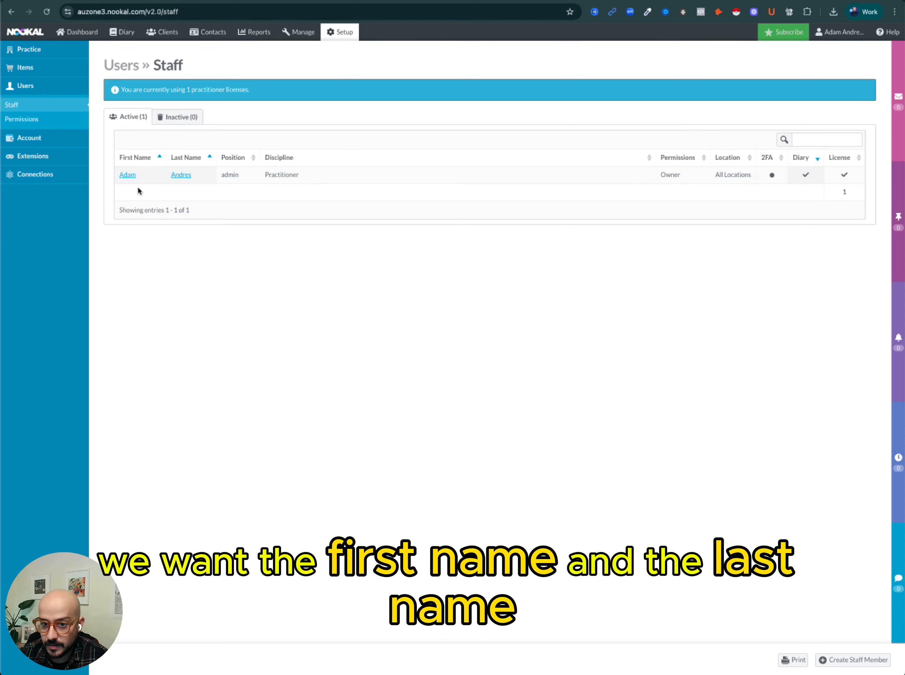
pyautogui.click(136, 176)
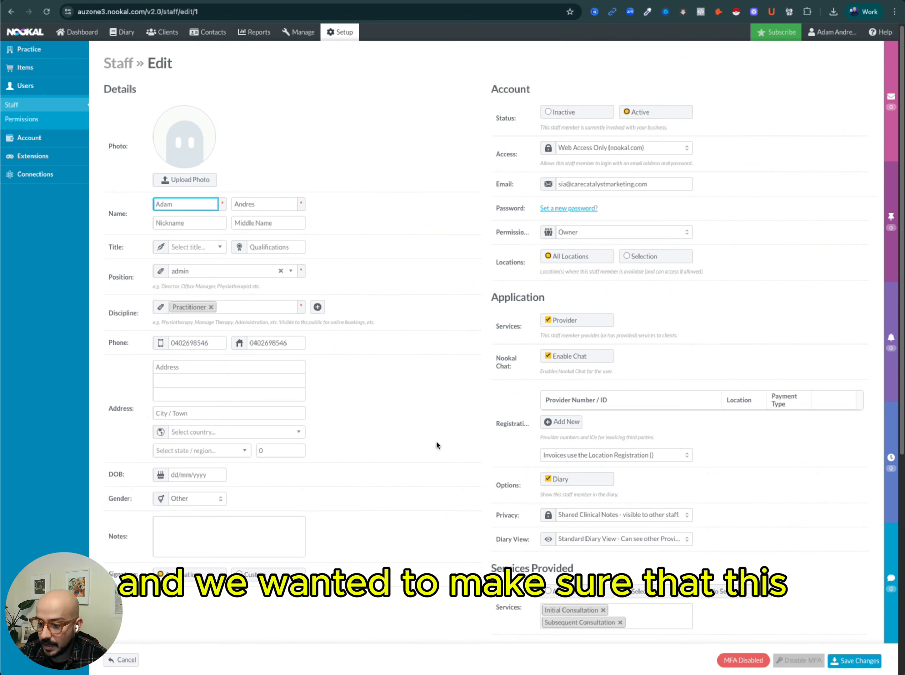
pyautogui.scroll(-5, 517, 489)
pyautogui.moveTo(500, 422); pyautogui.dragTo(535, 430)
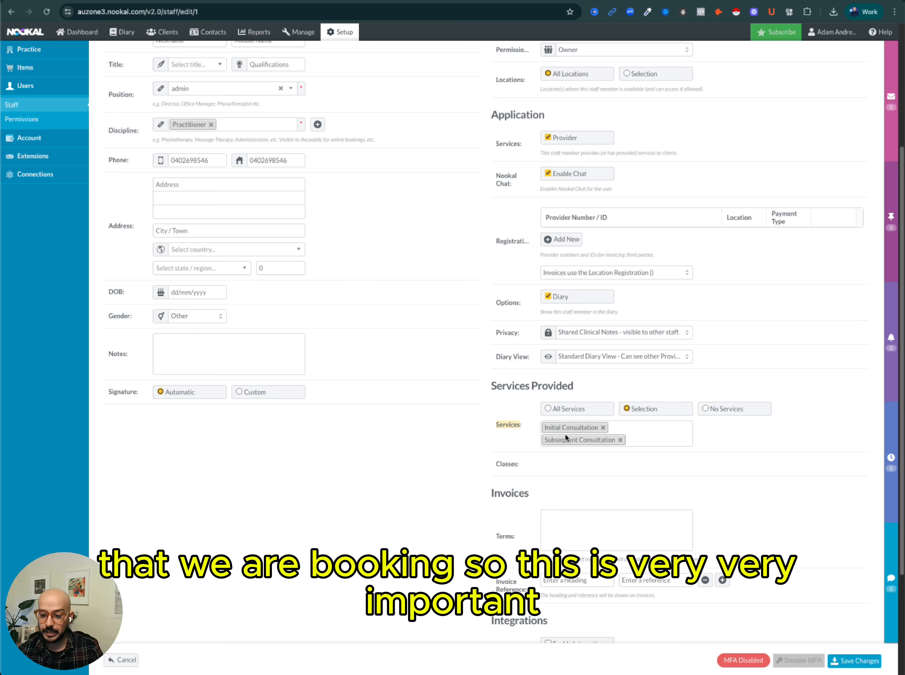
pyautogui.click(542, 657)
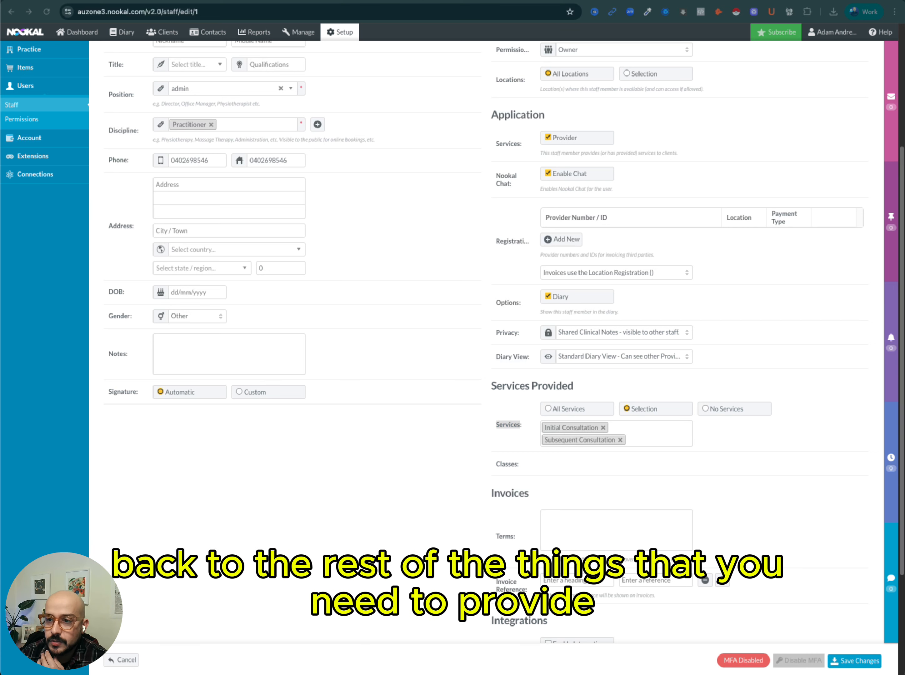
# Highlight the region and basicKey lines in the request example.
pyautogui.hotkey('ctrl', 'Tab')
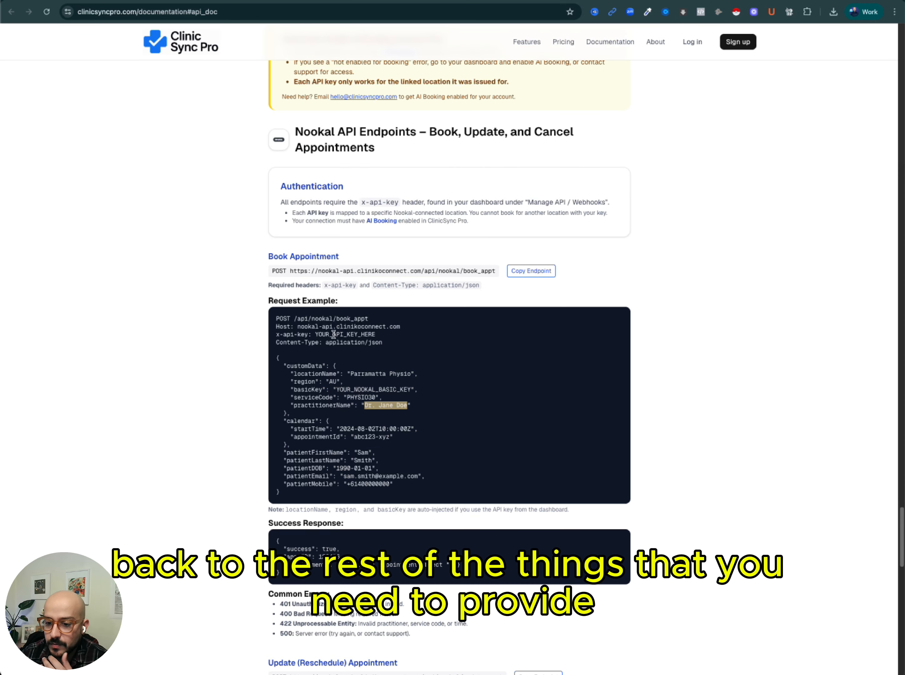
pyautogui.click(339, 394)
pyautogui.moveTo(291, 380); pyautogui.dragTo(417, 389)
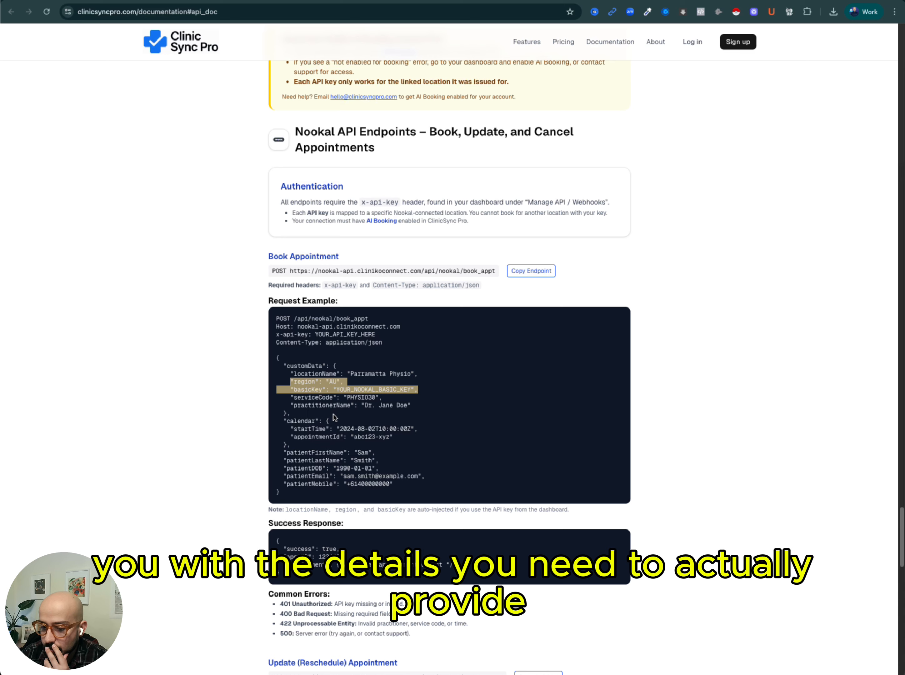
# Scroll down and highlight the startTime value in the calendar section of the request example.
pyautogui.scroll(-1, 338, 402)
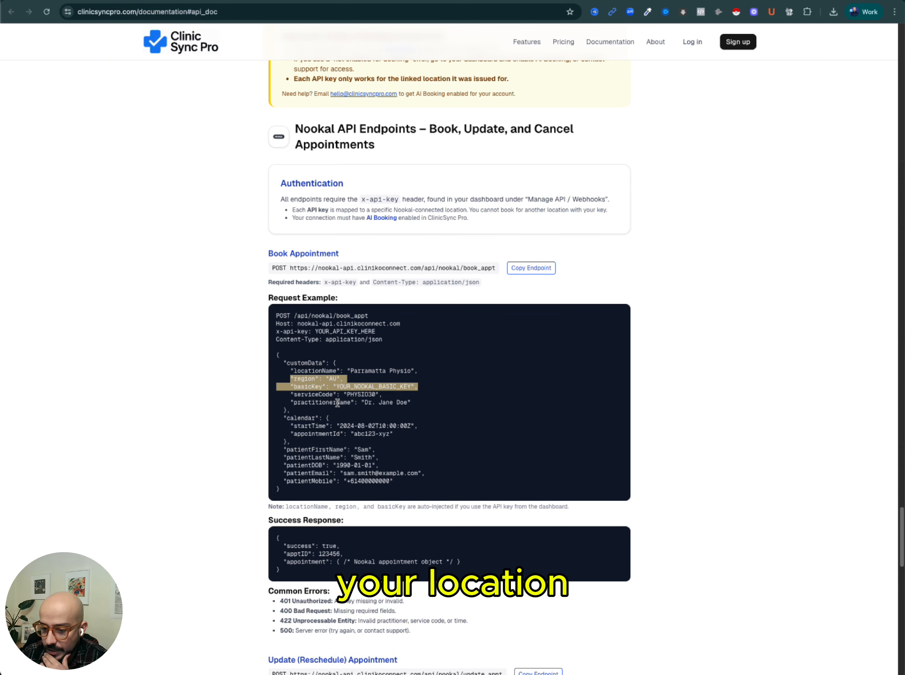
pyautogui.scroll(-1, 339, 410)
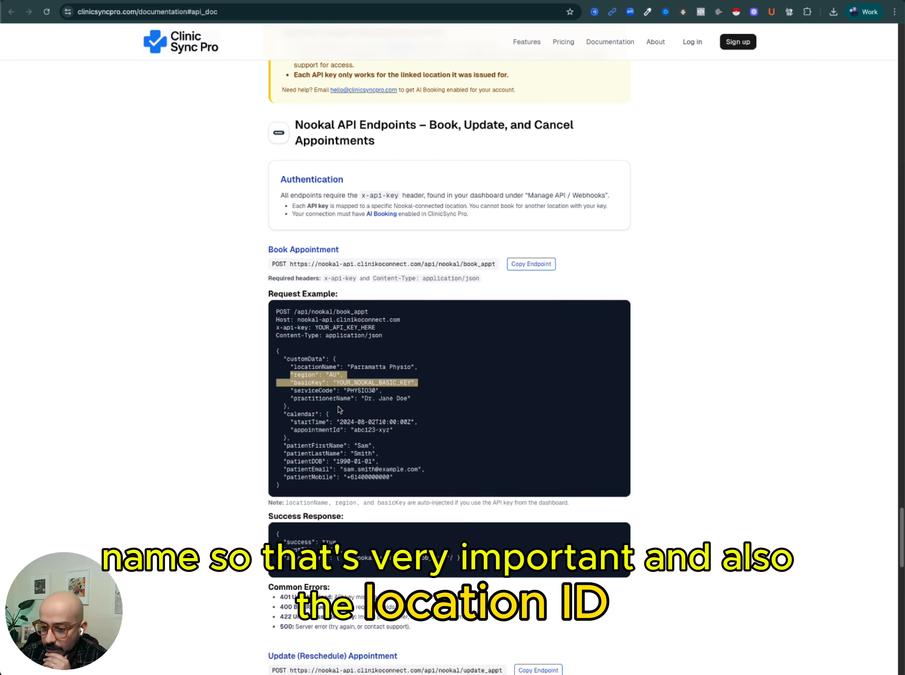
pyautogui.click(338, 416)
pyautogui.scroll(-3, 341, 417)
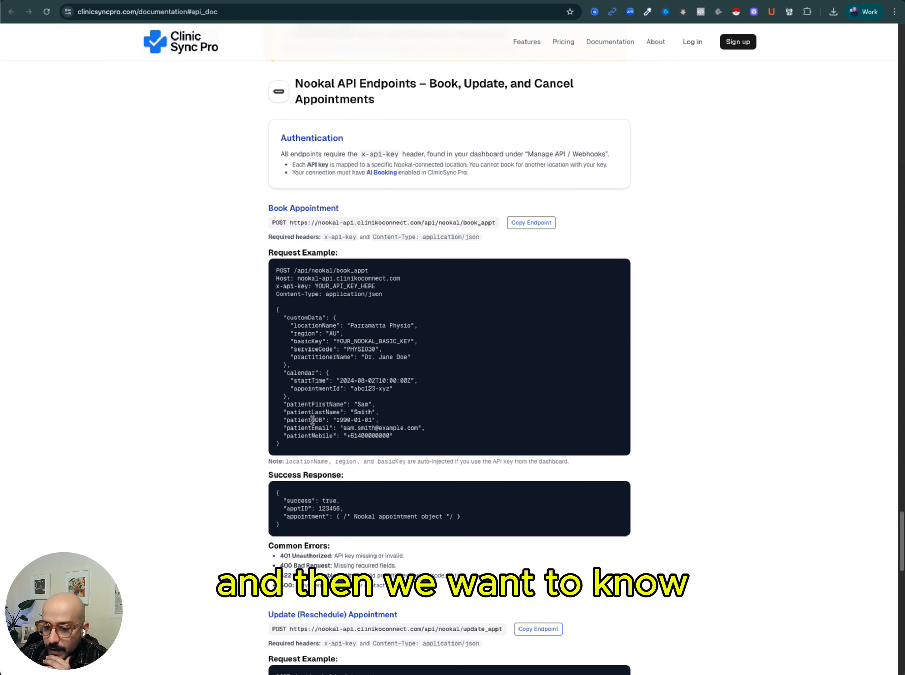
pyautogui.moveTo(285, 374); pyautogui.dragTo(409, 379)
pyautogui.click(306, 383)
pyautogui.doubleClick(308, 382)
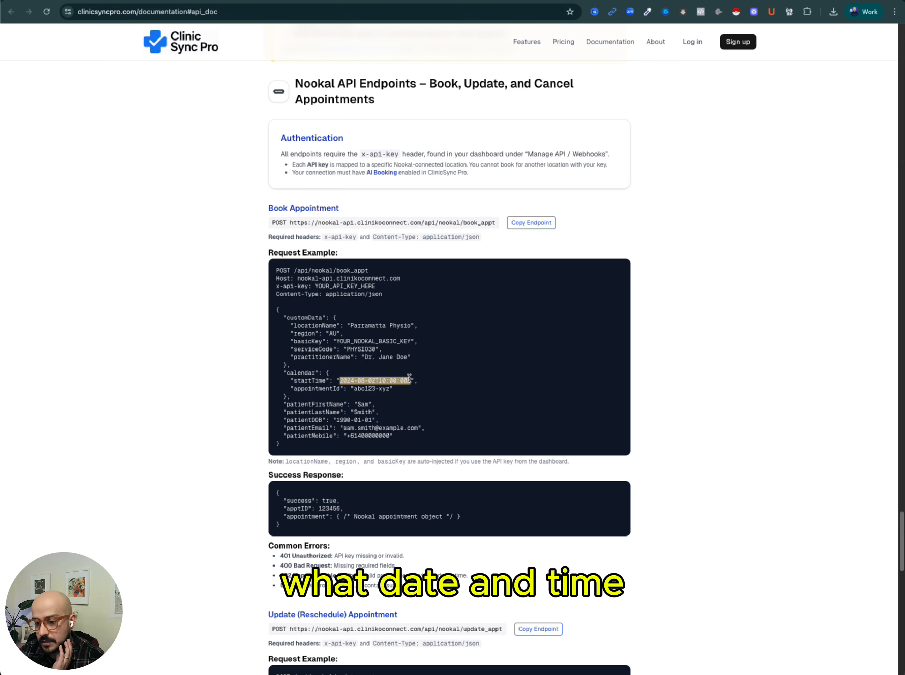
# Highlight the appointmentId key in the calendar section of the request example.
pyautogui.doubleClick(306, 388)
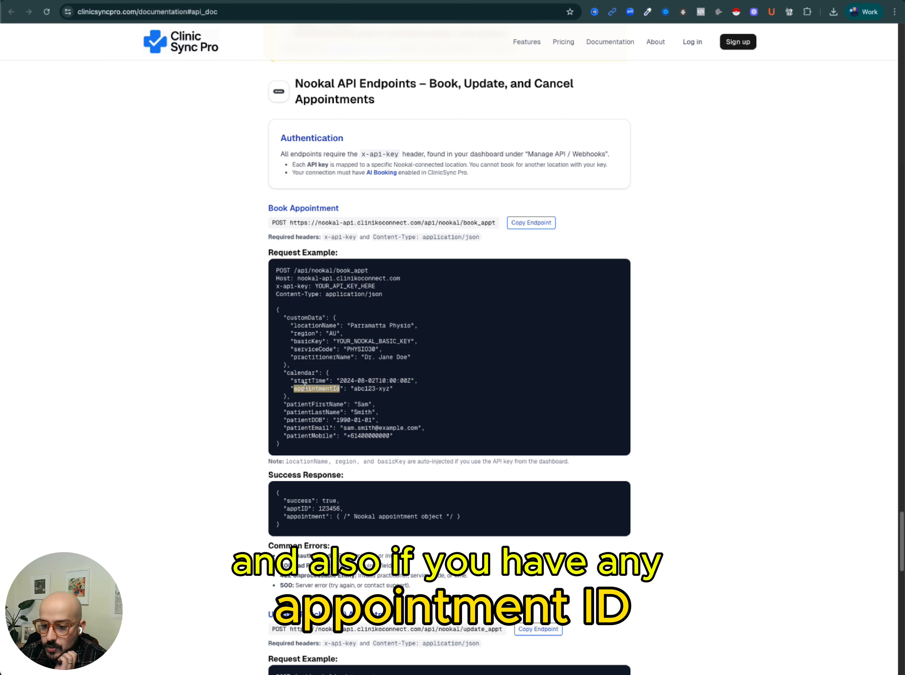
pyautogui.click(295, 392)
pyautogui.moveTo(292, 389); pyautogui.dragTo(339, 389)
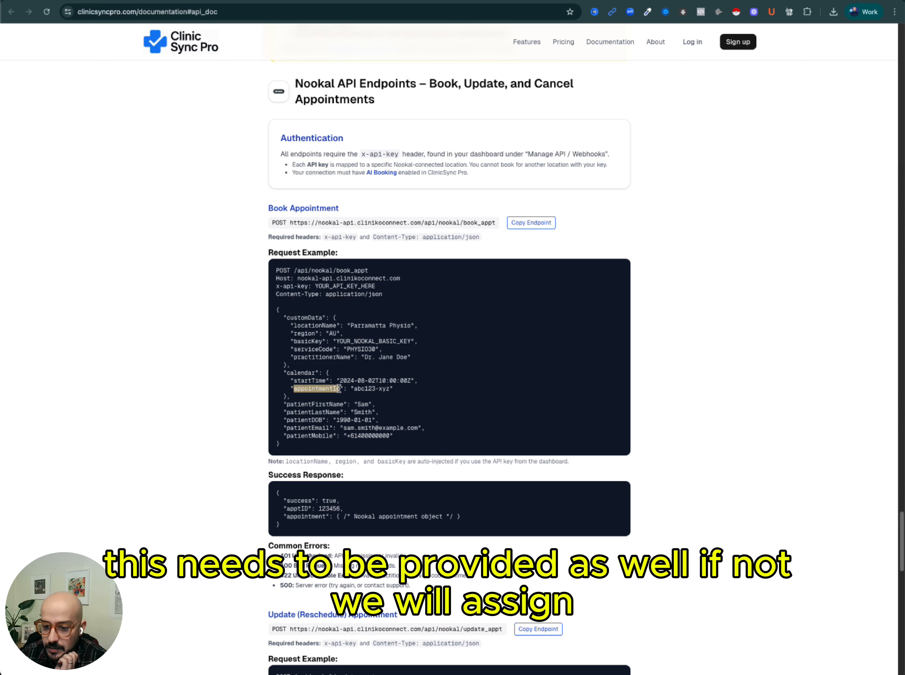
pyautogui.click(335, 388)
pyautogui.doubleClick(328, 388)
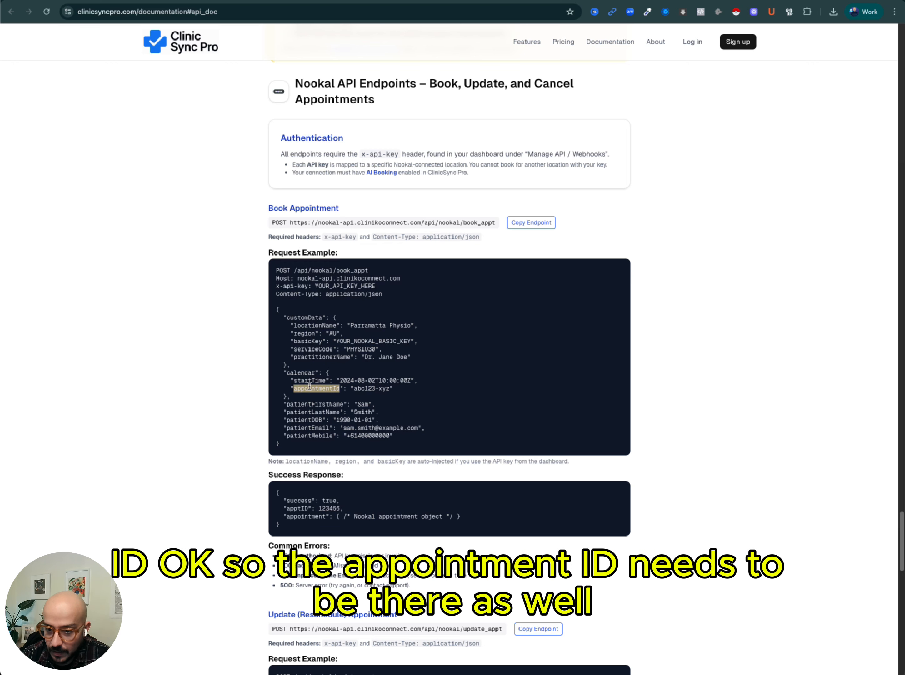
# Close the live documentation tab and scroll the local documentation copy to the Book Appointment request example.
pyautogui.scroll(-1, 327, 388)
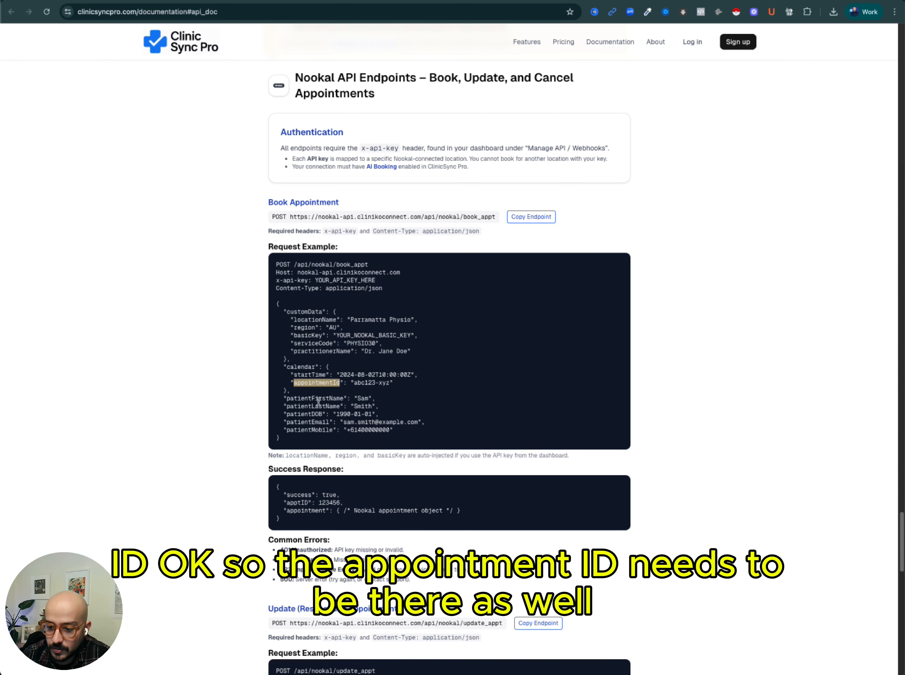
pyautogui.press('super+w')
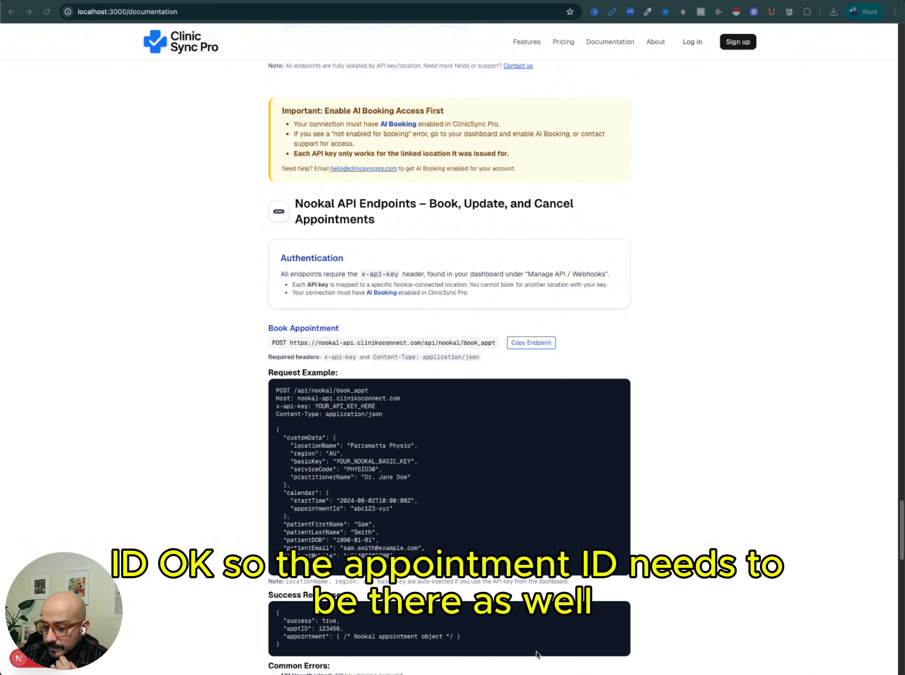
pyautogui.scroll(-1, 474, 484)
pyautogui.scroll(-2, 434, 442)
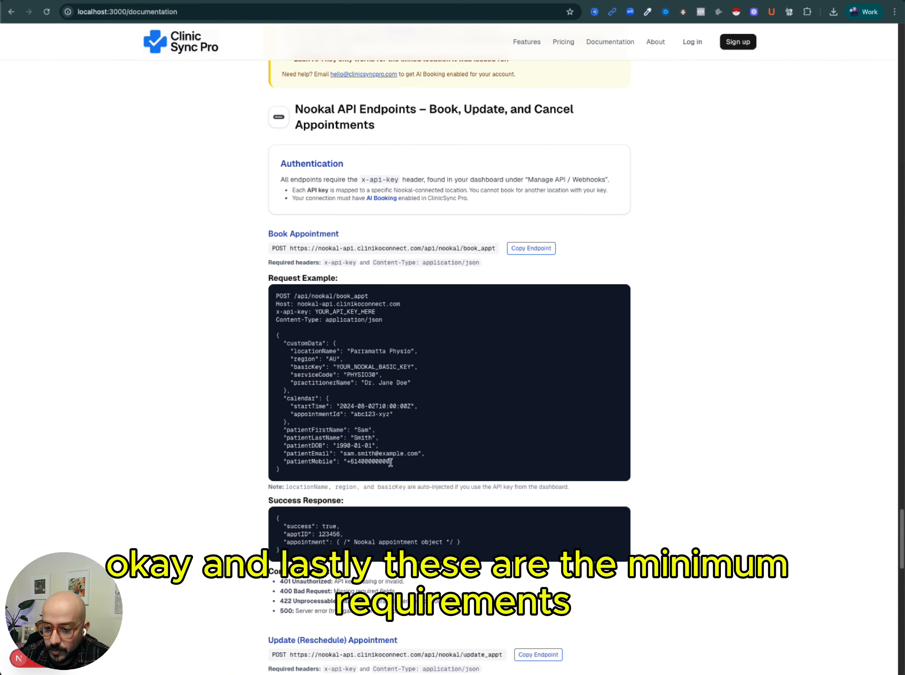
# Highlight the patient fields block and the patientDOB, patientEmail and patientMobile keys in the request example.
pyautogui.moveTo(394, 463); pyautogui.dragTo(286, 422)
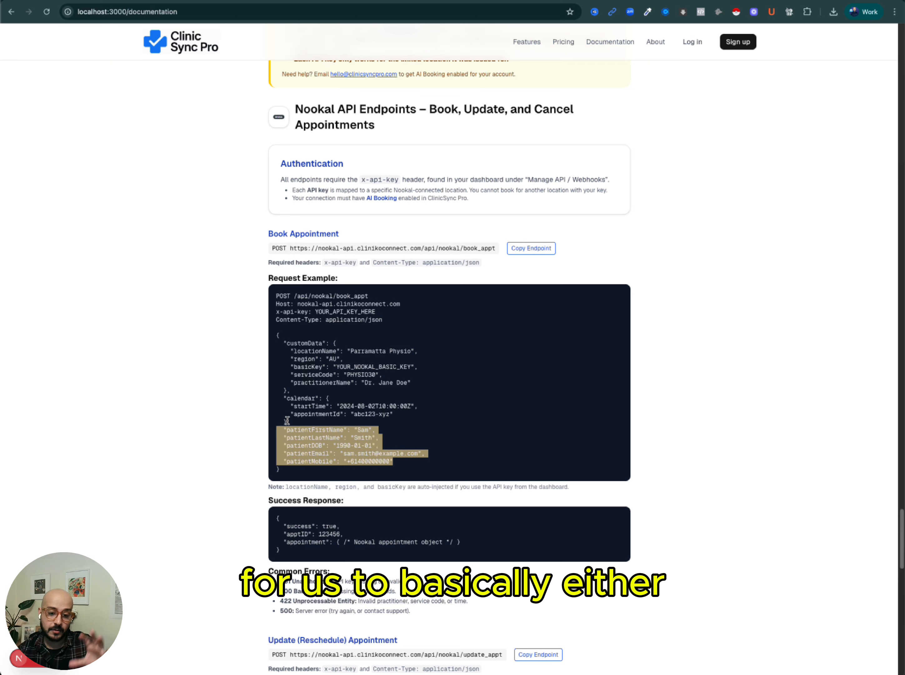
pyautogui.click(312, 426)
pyautogui.doubleClick(306, 446)
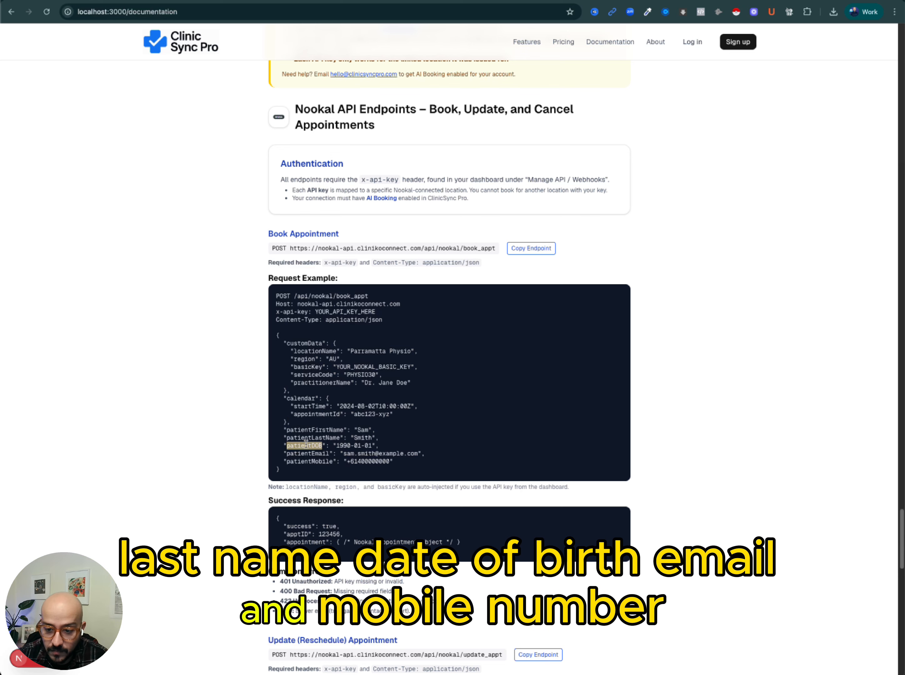
pyautogui.doubleClick(303, 454)
pyautogui.doubleClick(302, 462)
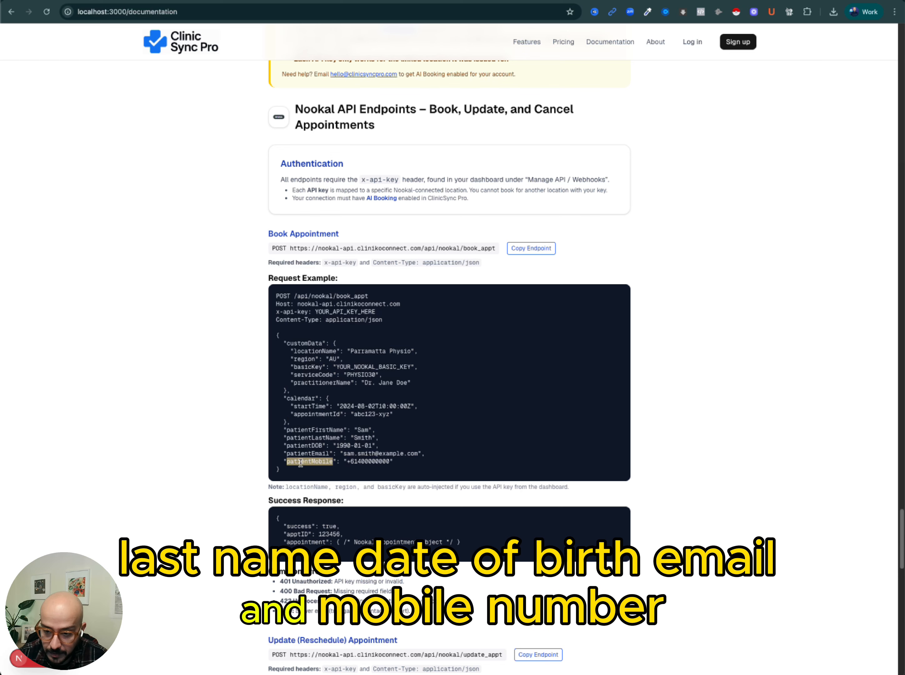
pyautogui.moveTo(284, 428); pyautogui.dragTo(391, 465)
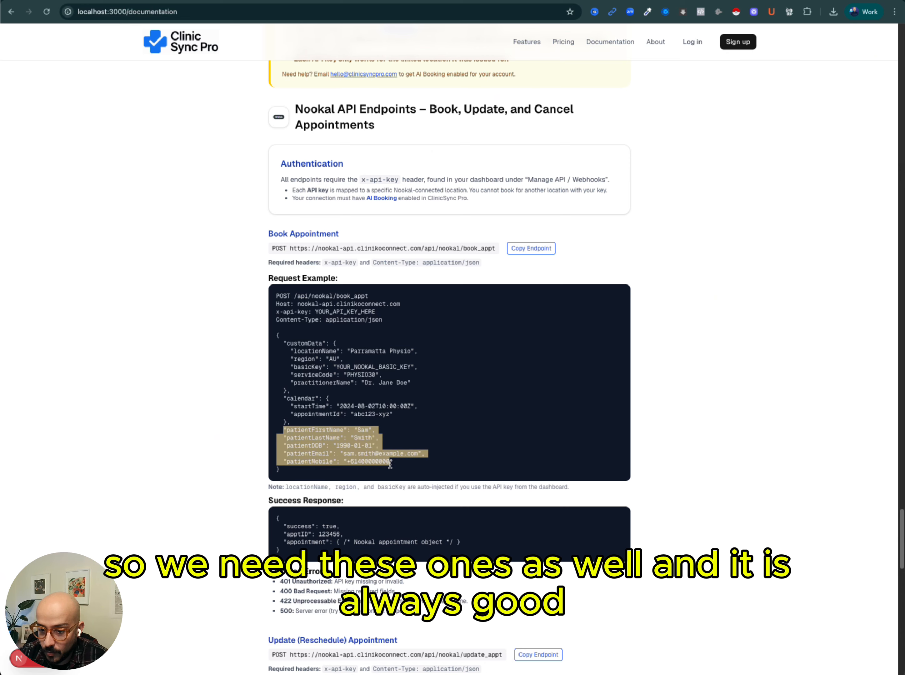
pyautogui.click(409, 462)
# Scroll to the Success Response and highlight its apptID and appointment fields.
pyautogui.scroll(-1, 409, 460)
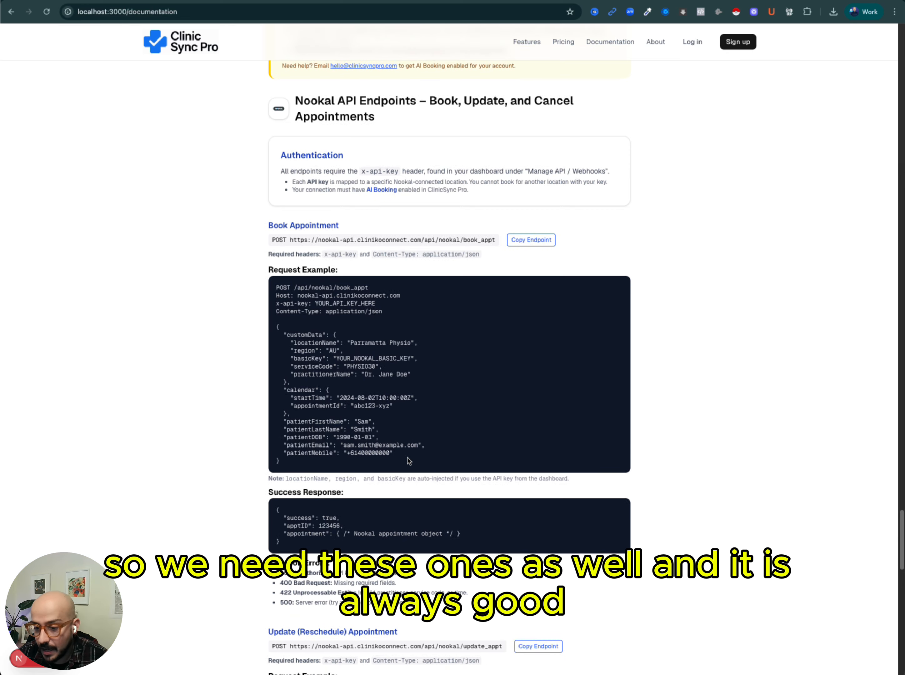
pyautogui.scroll(-3, 407, 459)
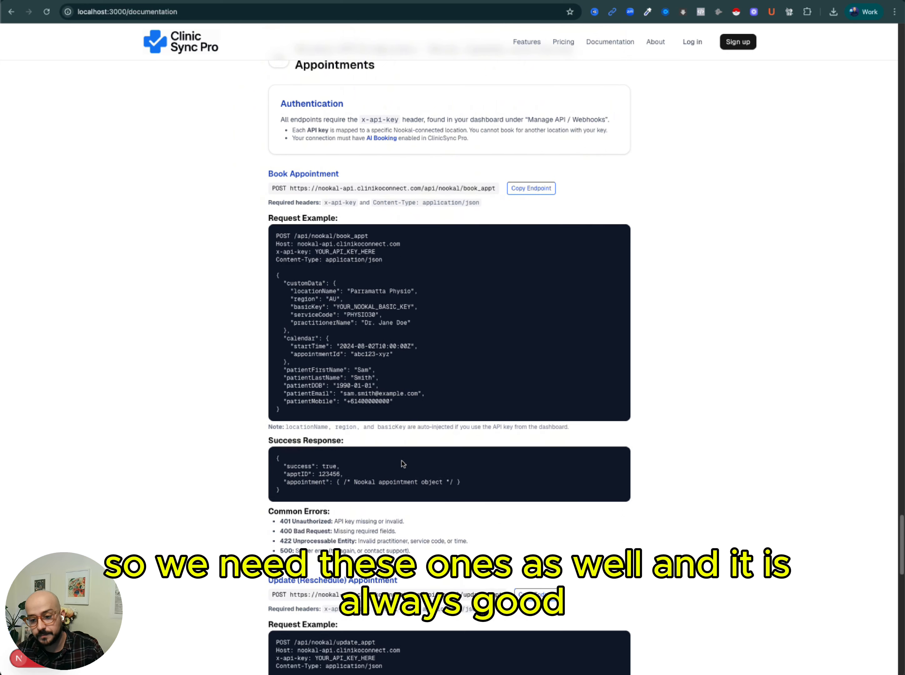
pyautogui.scroll(1, 403, 463)
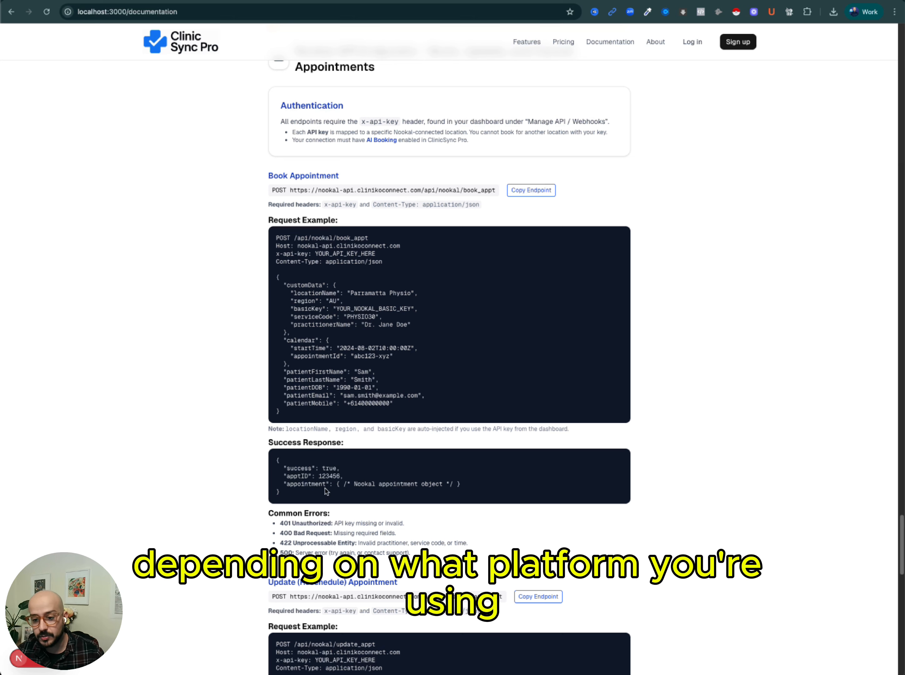
pyautogui.moveTo(288, 494); pyautogui.dragTo(276, 467)
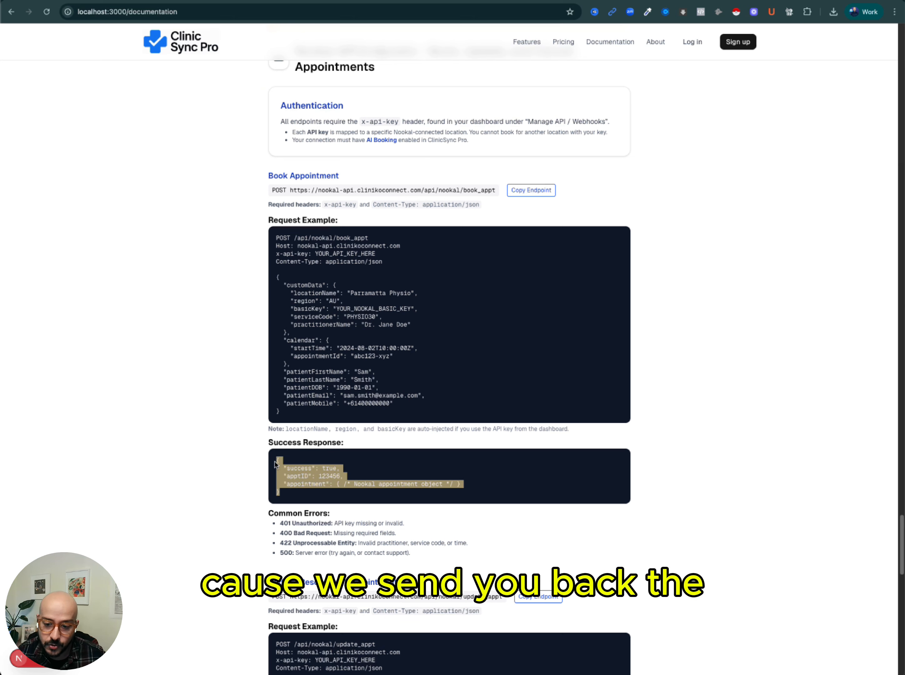
pyautogui.click(298, 476)
pyautogui.tripleClick(303, 475)
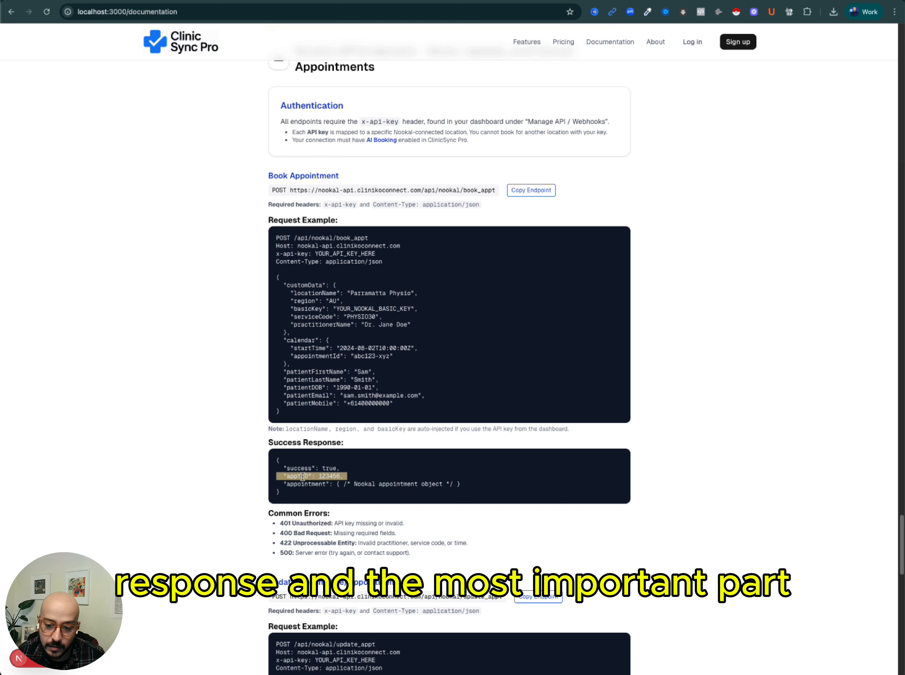
pyautogui.doubleClick(316, 485)
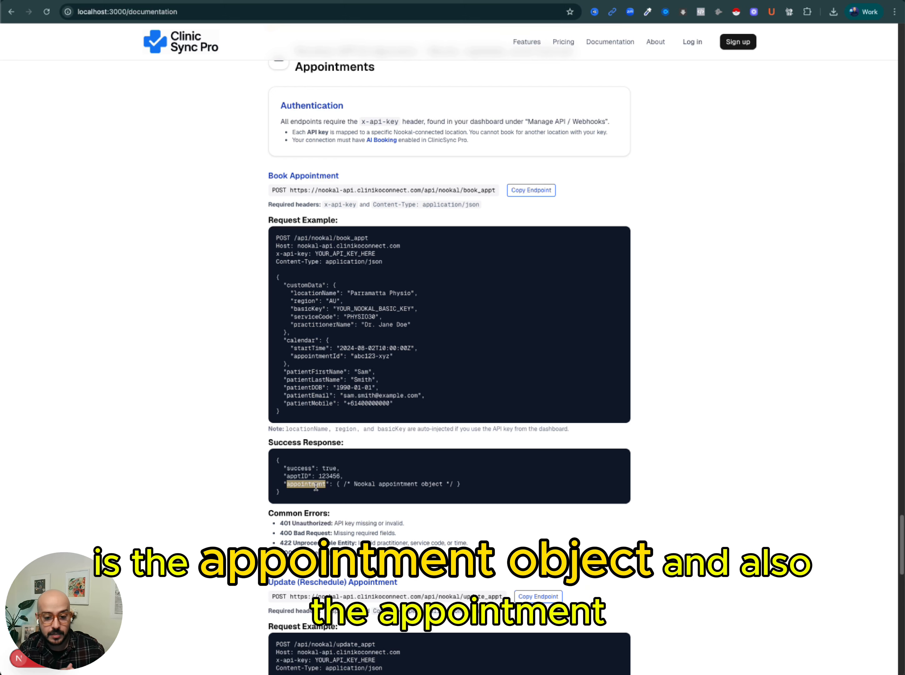
pyautogui.tripleClick(298, 476)
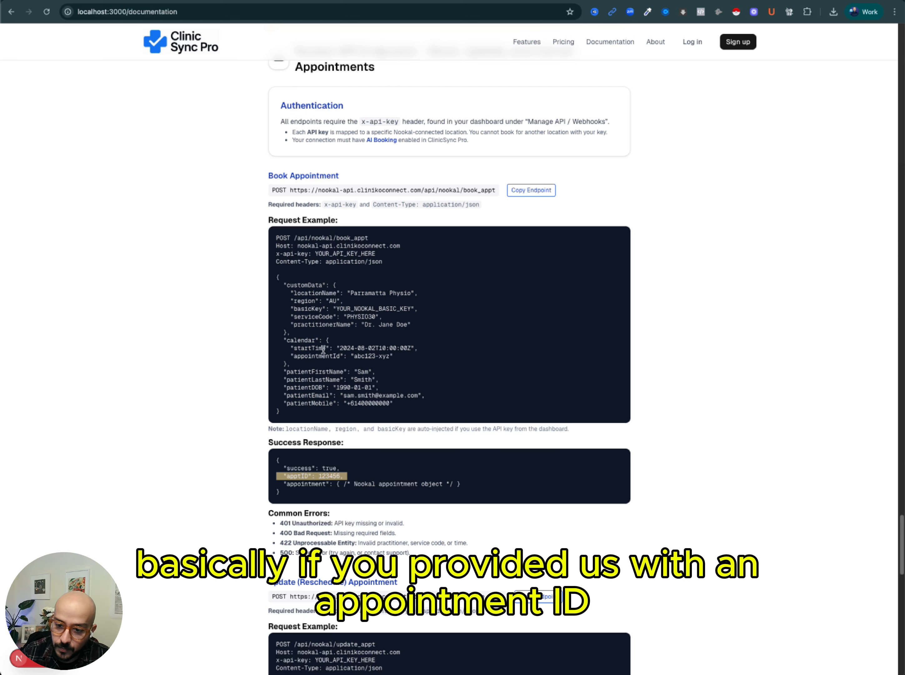
# Highlight the request's appointmentId line alongside the response's success and apptID lines for comparison.
pyautogui.tripleClick(332, 356)
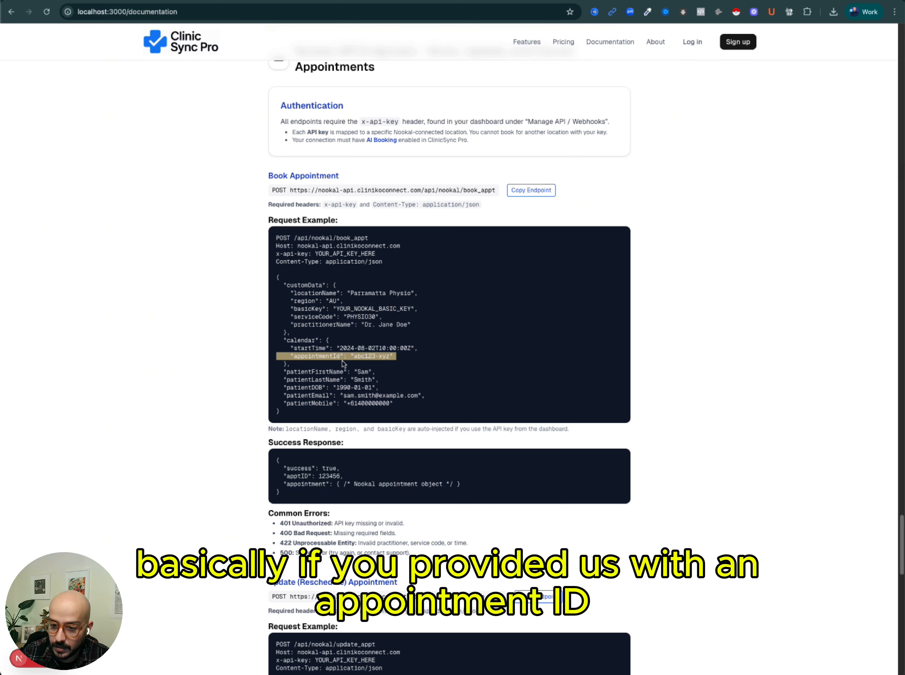
pyautogui.tripleClick(309, 469)
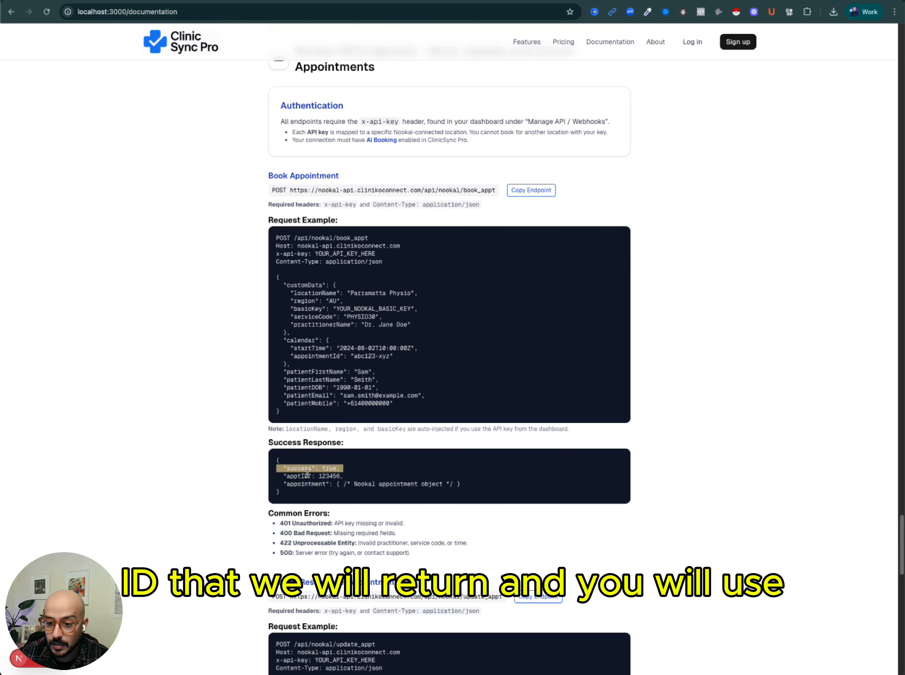
pyautogui.doubleClick(323, 355)
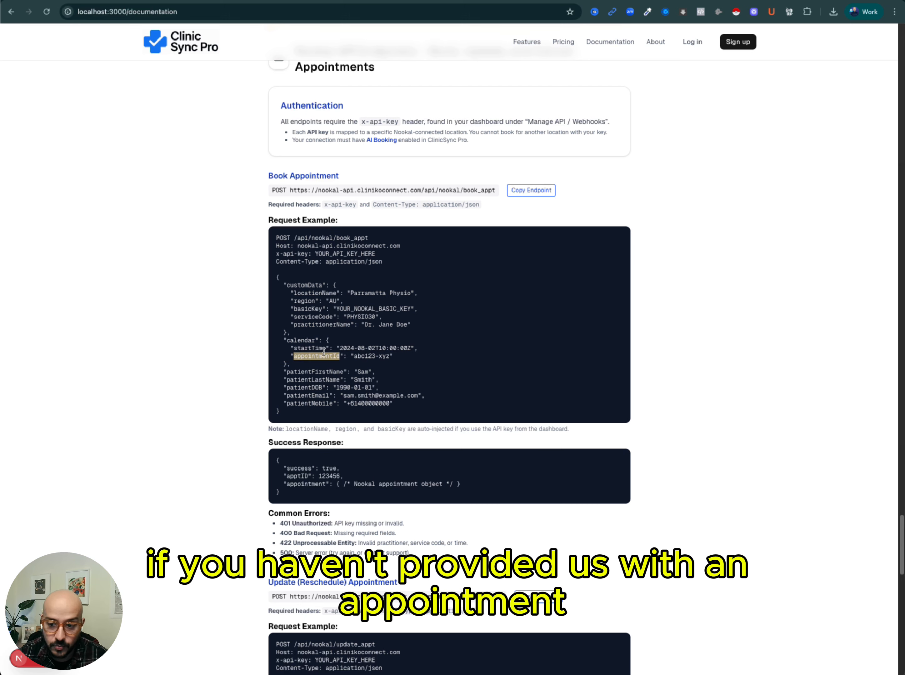
pyautogui.tripleClick(325, 355)
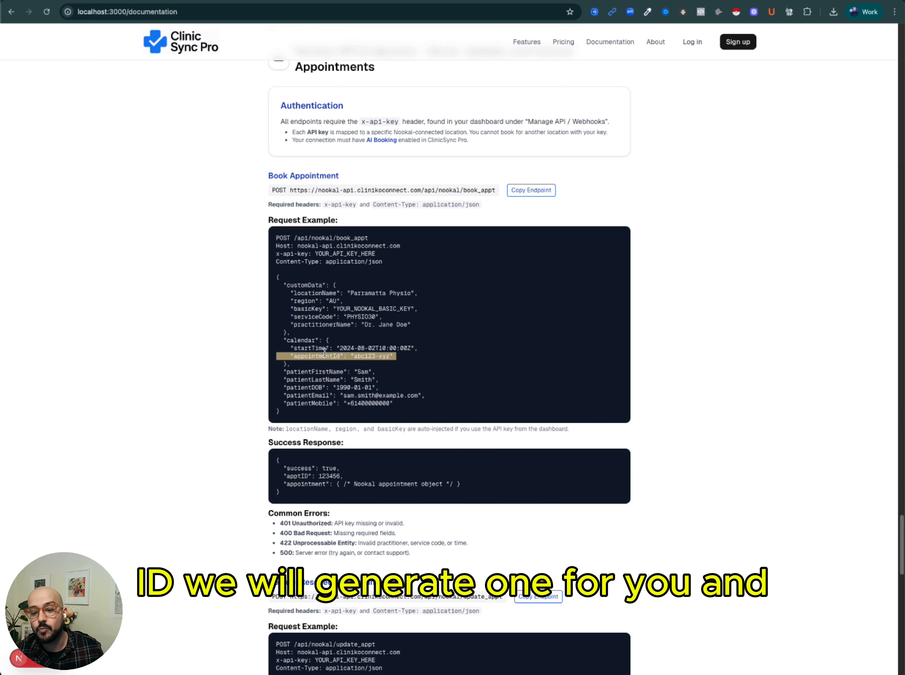
pyautogui.tripleClick(322, 474)
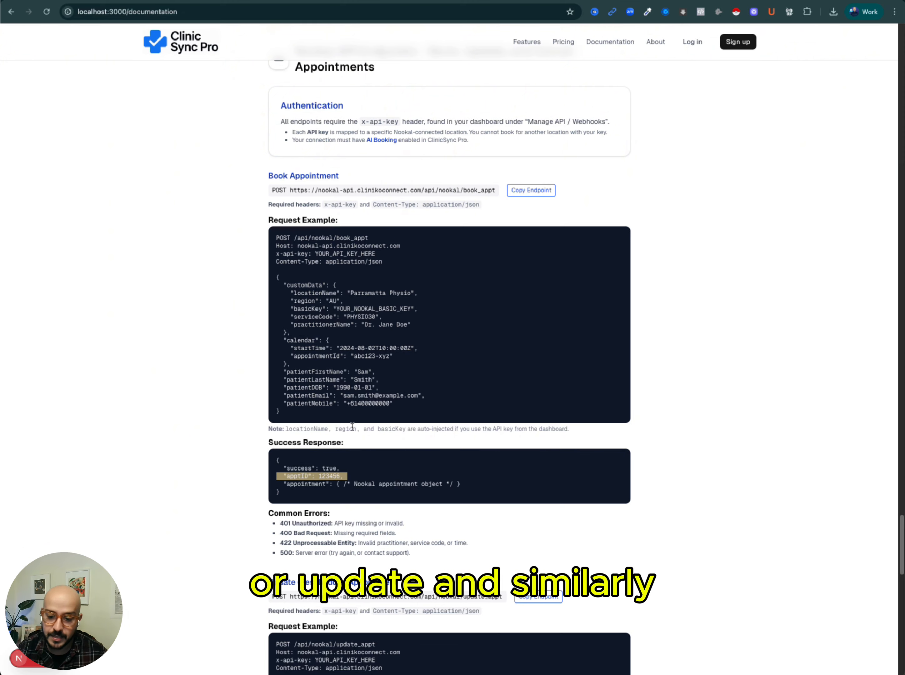
# Scroll through the Update (Reschedule) and Cancel Appointment endpoint examples.
pyautogui.scroll(-5, 352, 427)
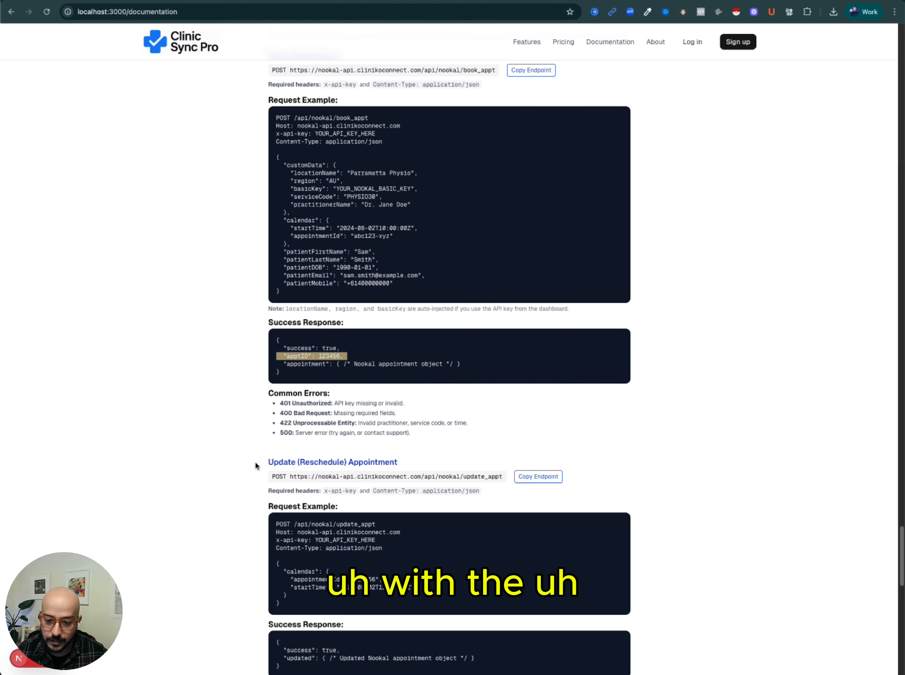
pyautogui.scroll(-6, 255, 466)
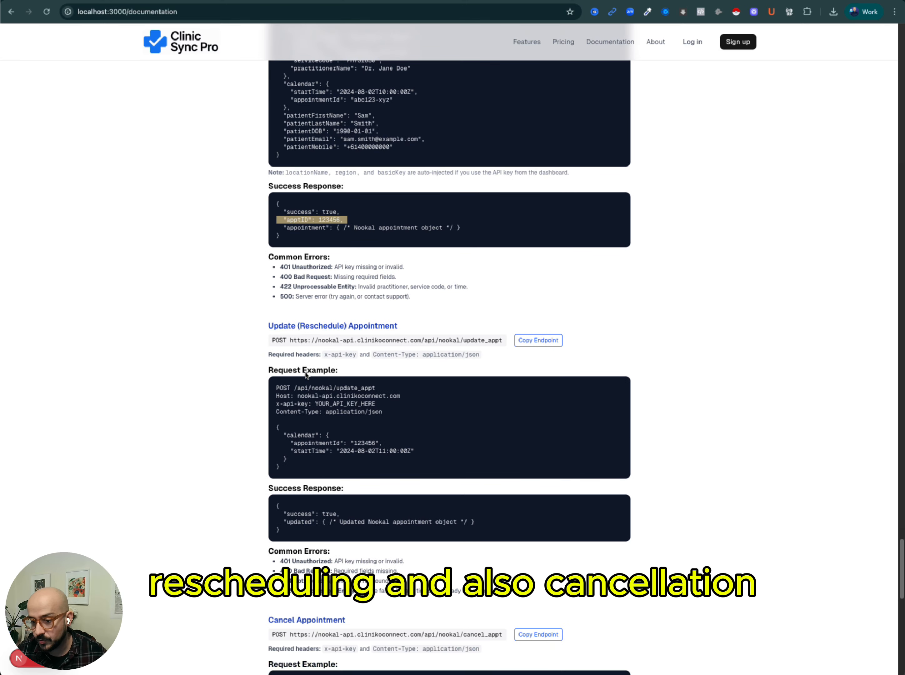
pyautogui.scroll(-12, 303, 409)
pyautogui.scroll(-3, 322, 448)
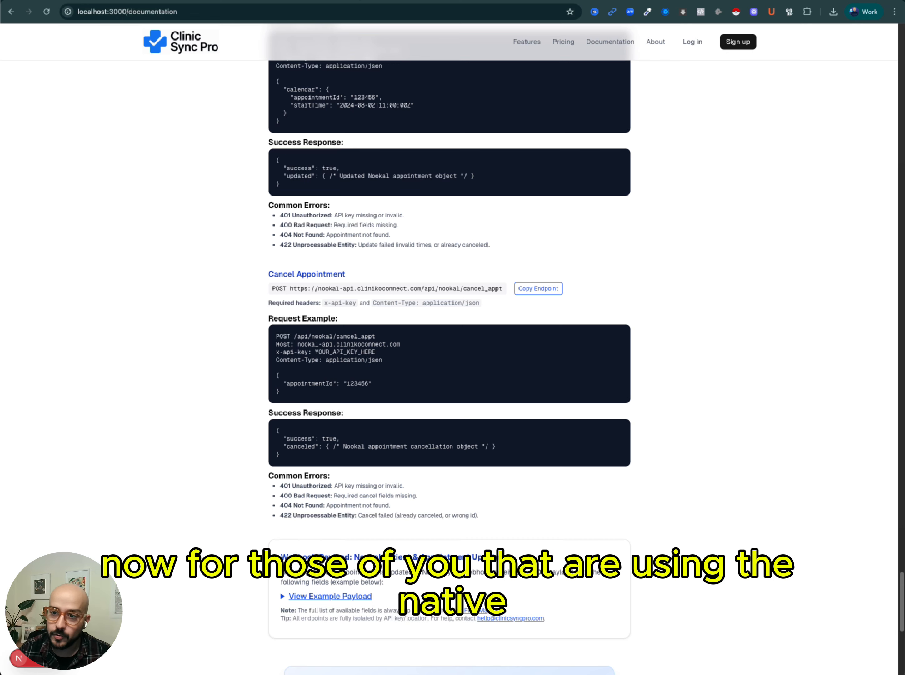
# Switch to the GoHighLevel tab and open the GHL AI Booking > Nookal workflow in the Nookal - Integration automation folder.
pyautogui.hotkey('ctrl', 'Tab')
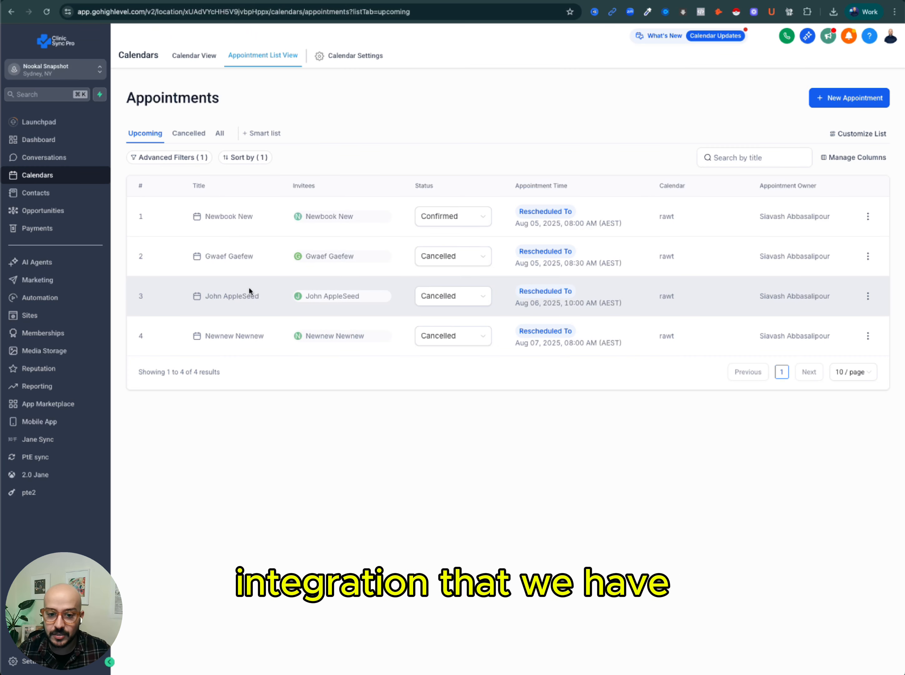
pyautogui.click(48, 298)
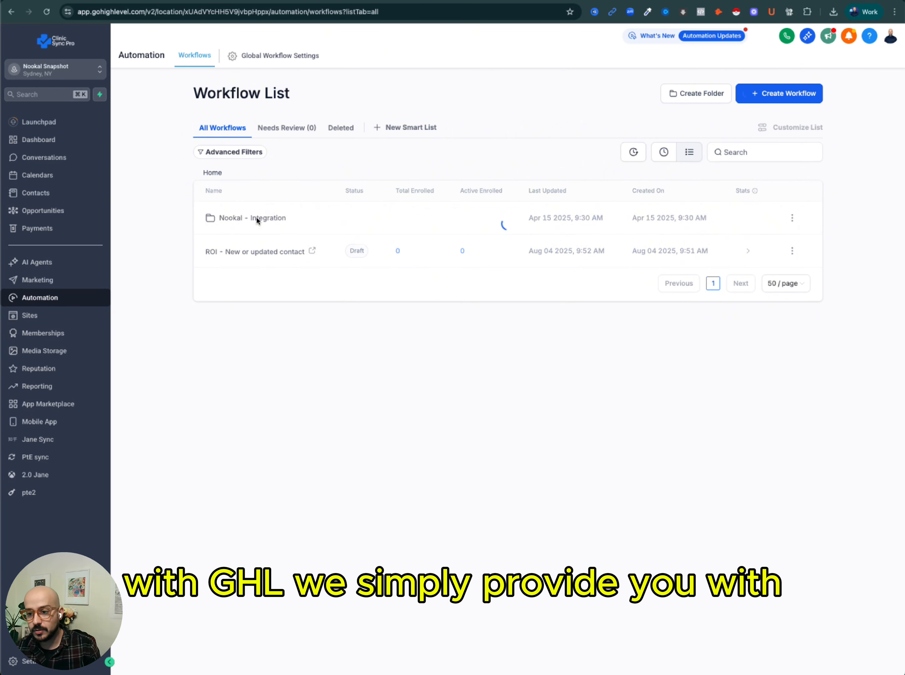
pyautogui.click(238, 220)
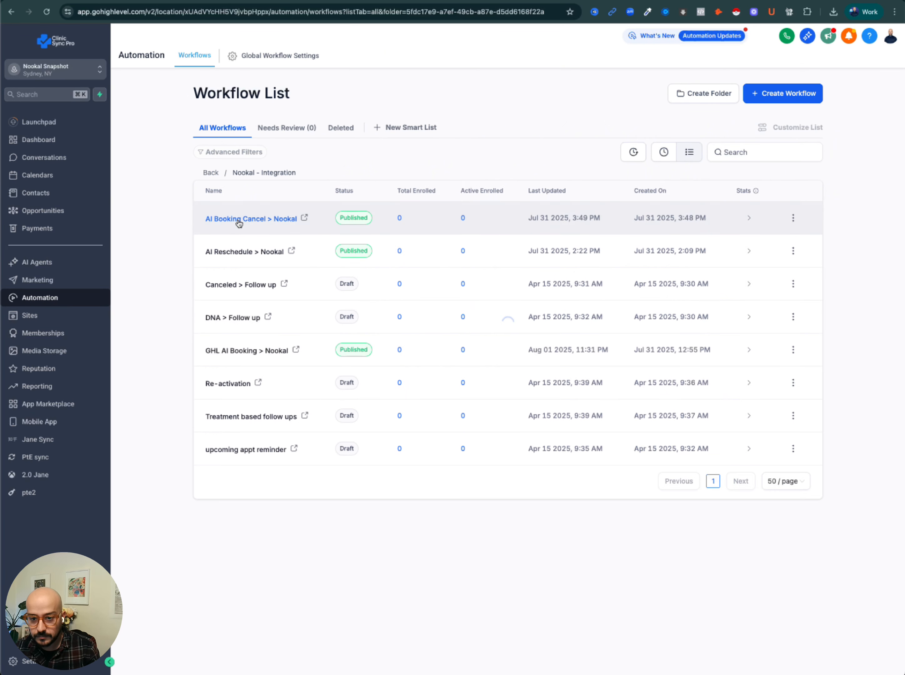
pyautogui.click(664, 152)
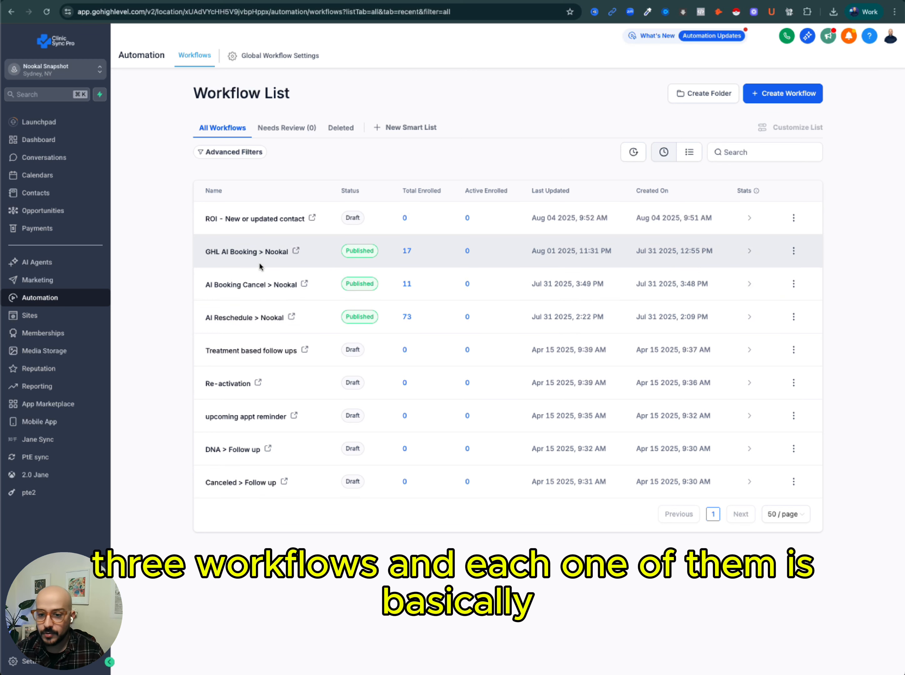
pyautogui.click(228, 252)
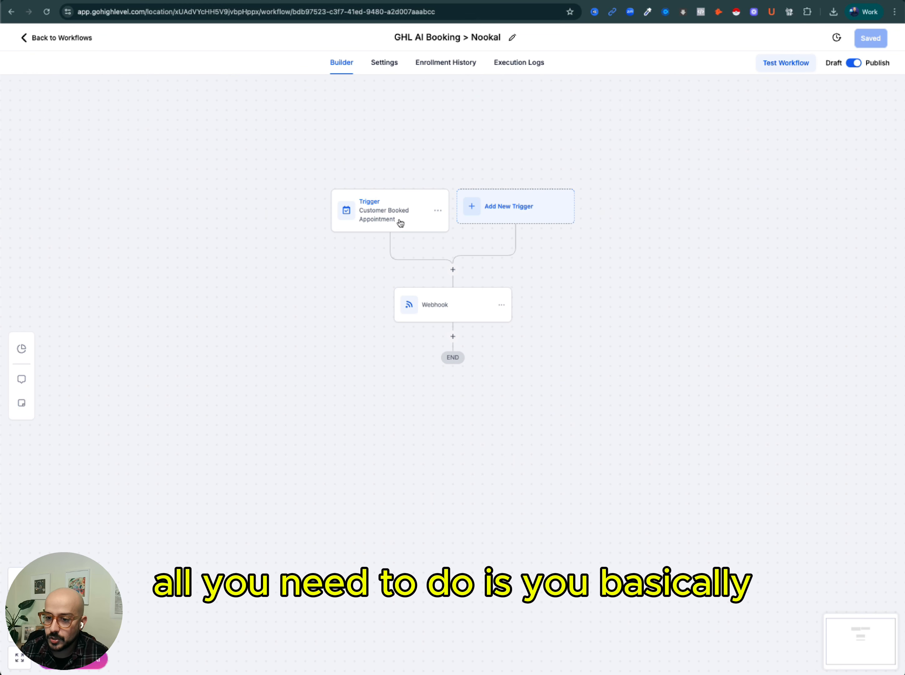
# Review the workflow's Customer Booked Appointment trigger settings and close them without saving.
pyautogui.click(398, 221)
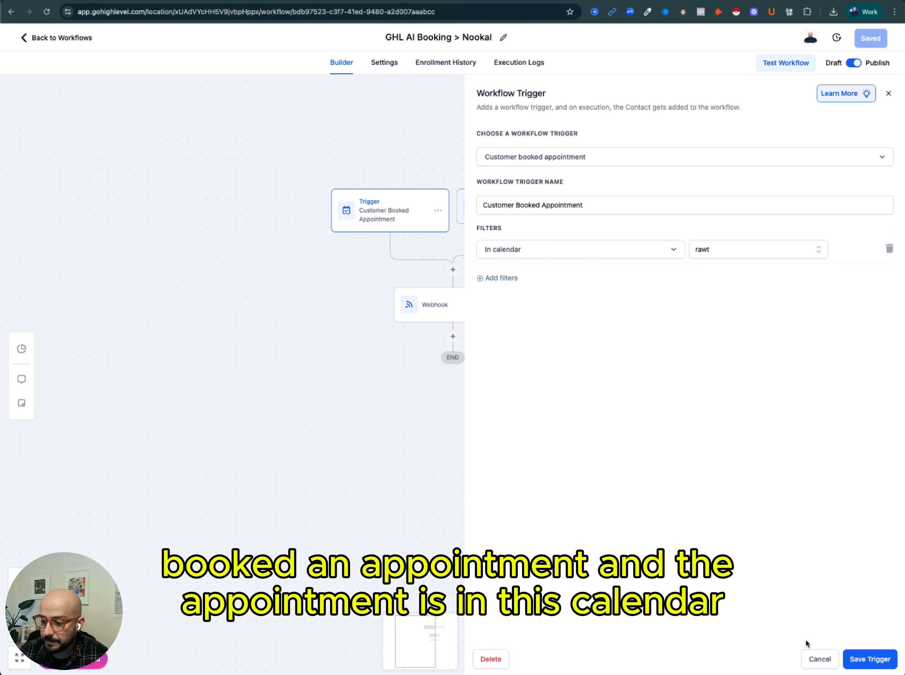
pyautogui.click(817, 659)
# Open the Webhook action and highlight its custom data keys serviceCode, locationName, practitionerName and patientDOB.
pyautogui.click(454, 311)
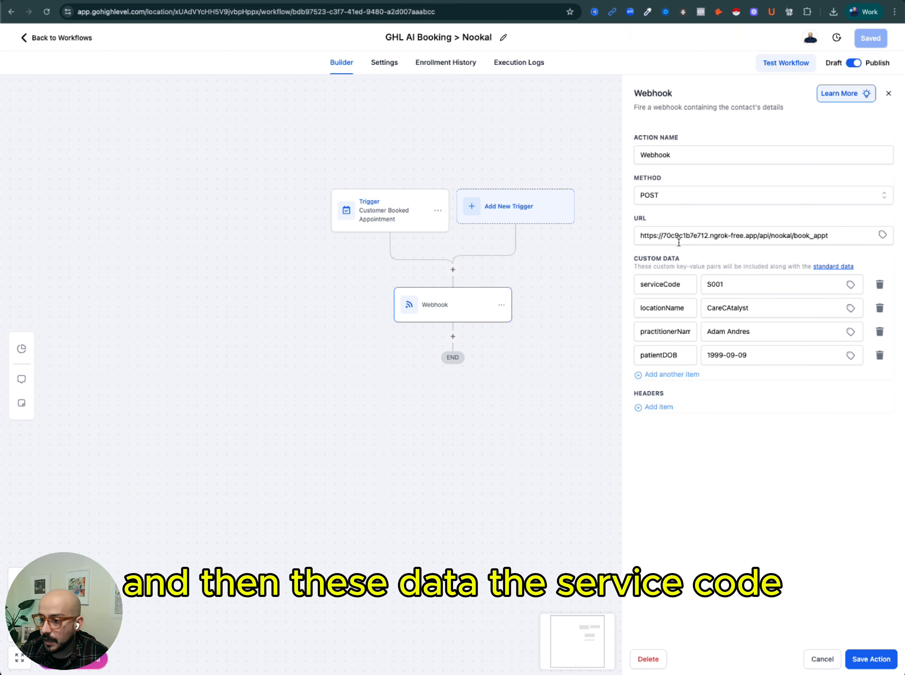
pyautogui.doubleClick(648, 288)
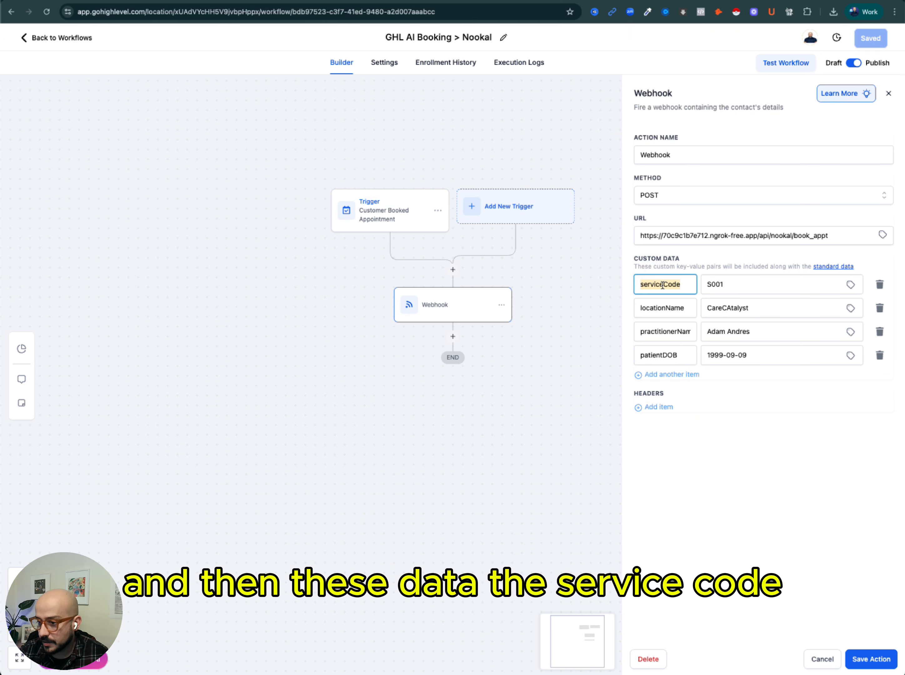
pyautogui.doubleClick(664, 309)
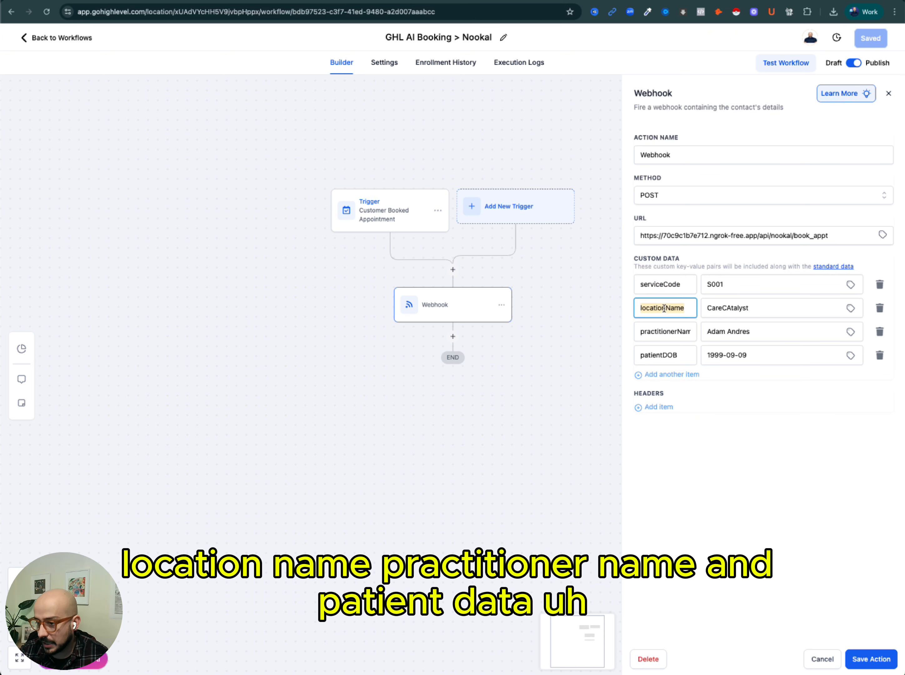
pyautogui.doubleClick(663, 331)
pyautogui.doubleClick(659, 355)
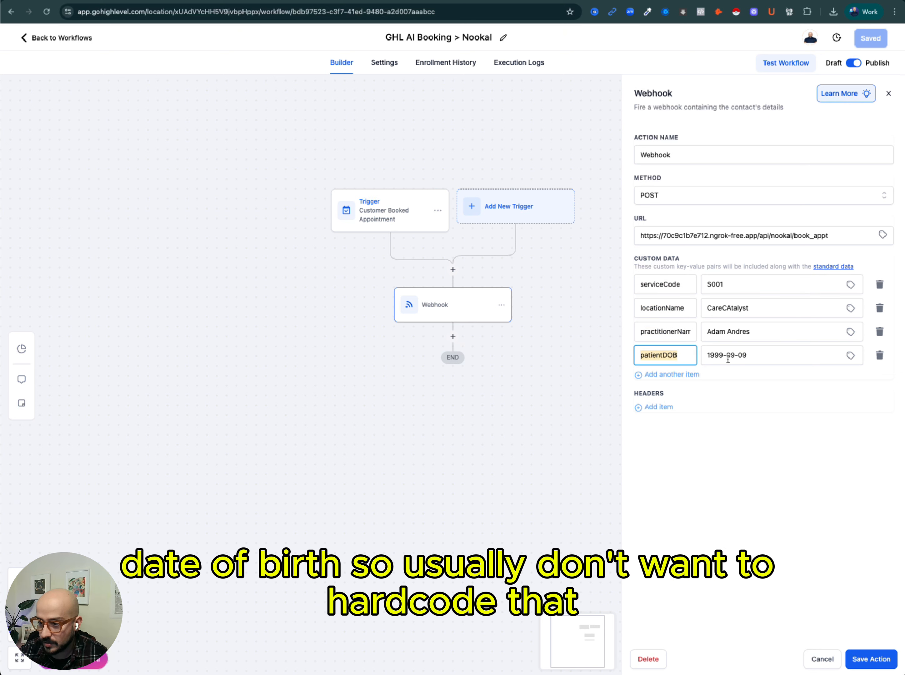
# Highlight the hardcoded patientDOB value and open its custom value picker, then close it without choosing a value.
pyautogui.moveTo(751, 354); pyautogui.dragTo(679, 350)
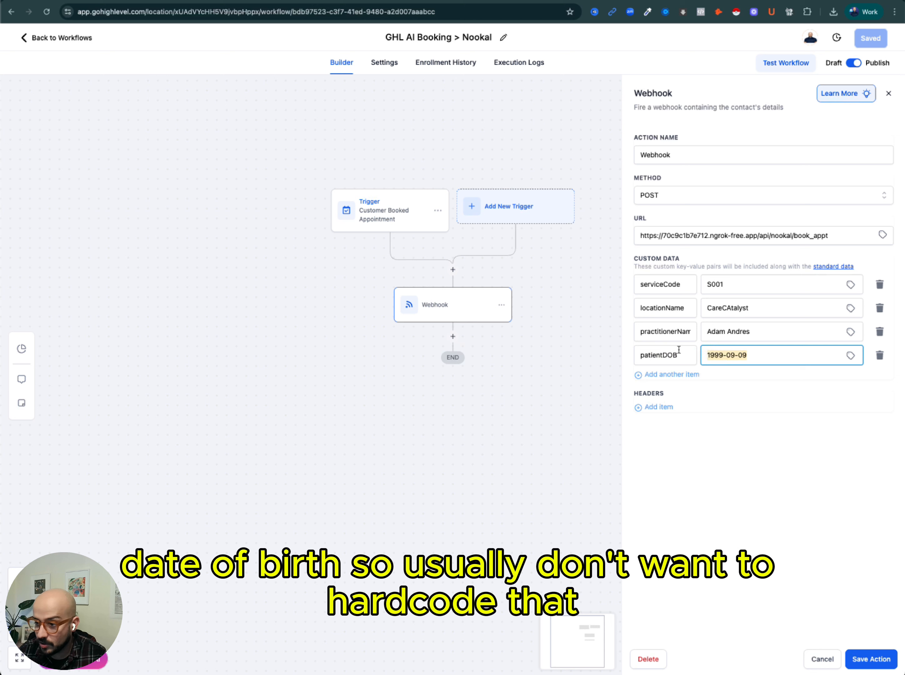
pyautogui.click(851, 355)
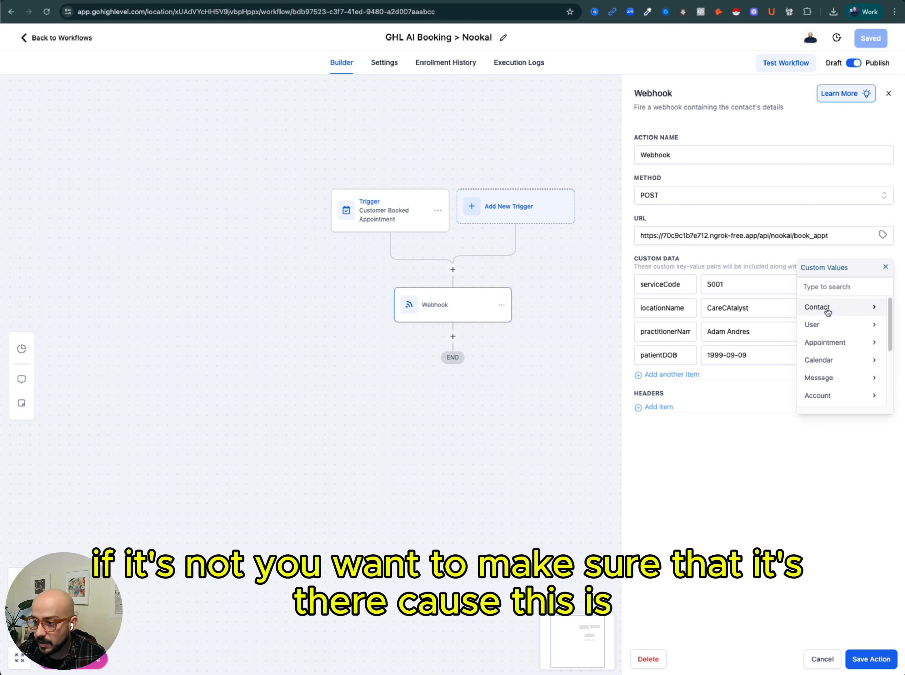
pyautogui.click(763, 363)
pyautogui.press('super+a')
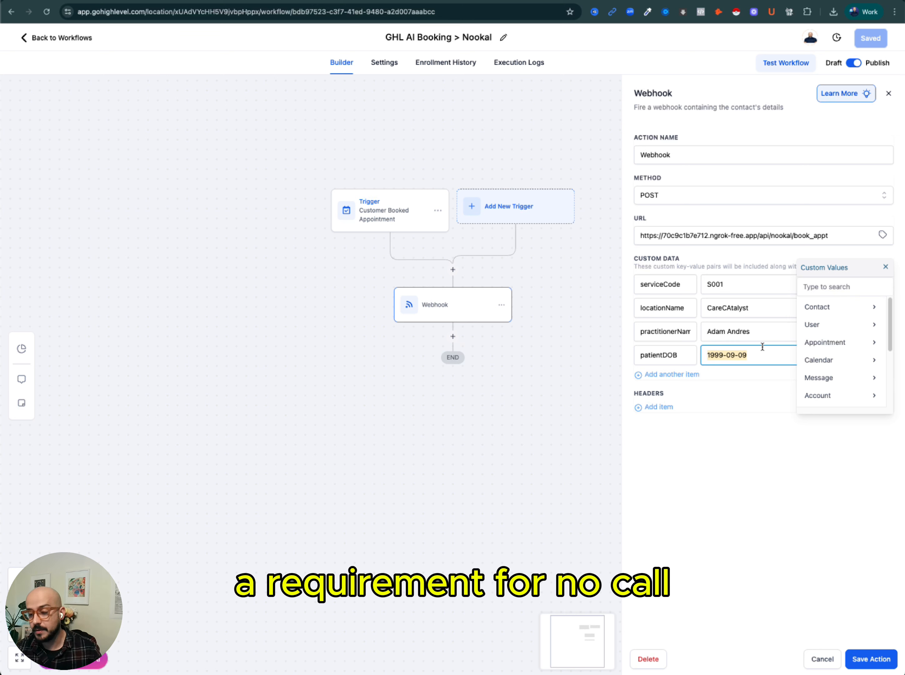
pyautogui.click(886, 267)
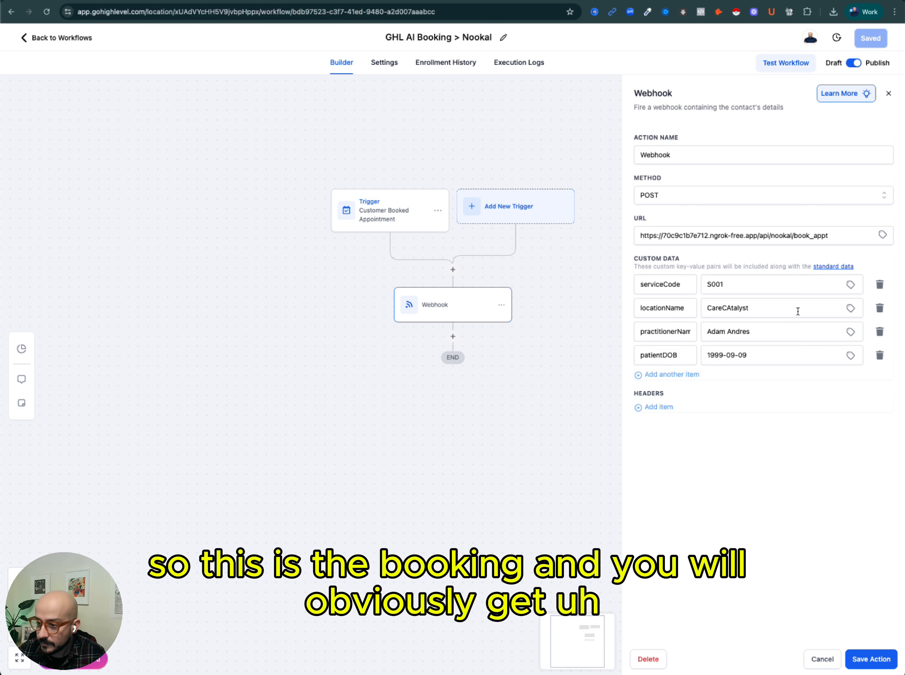
# Highlight the webhook URL and its ngrok subdomain, then close the Webhook action without saving.
pyautogui.tripleClick(783, 232)
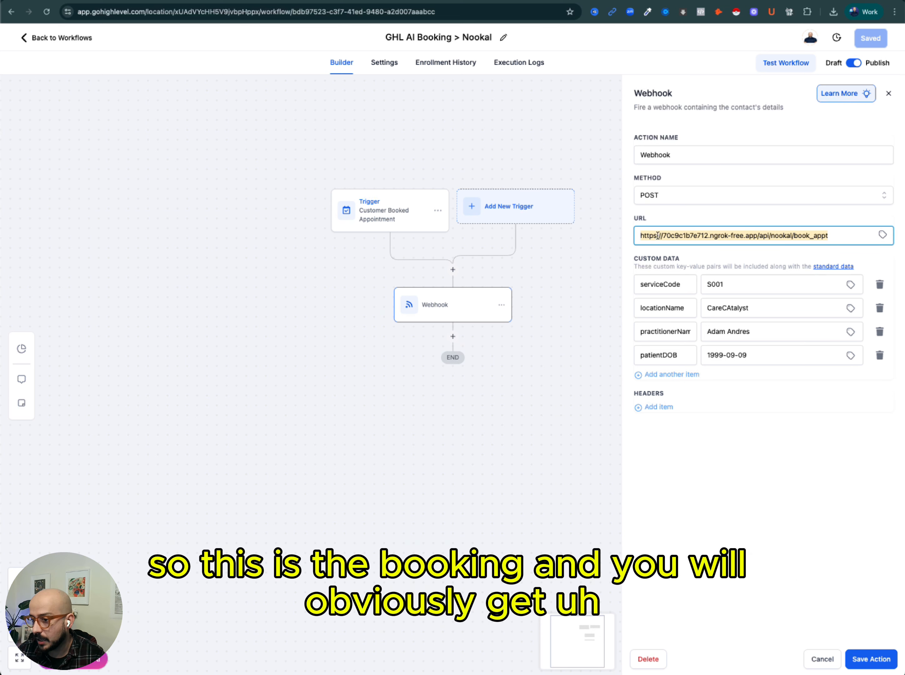
pyautogui.doubleClick(672, 236)
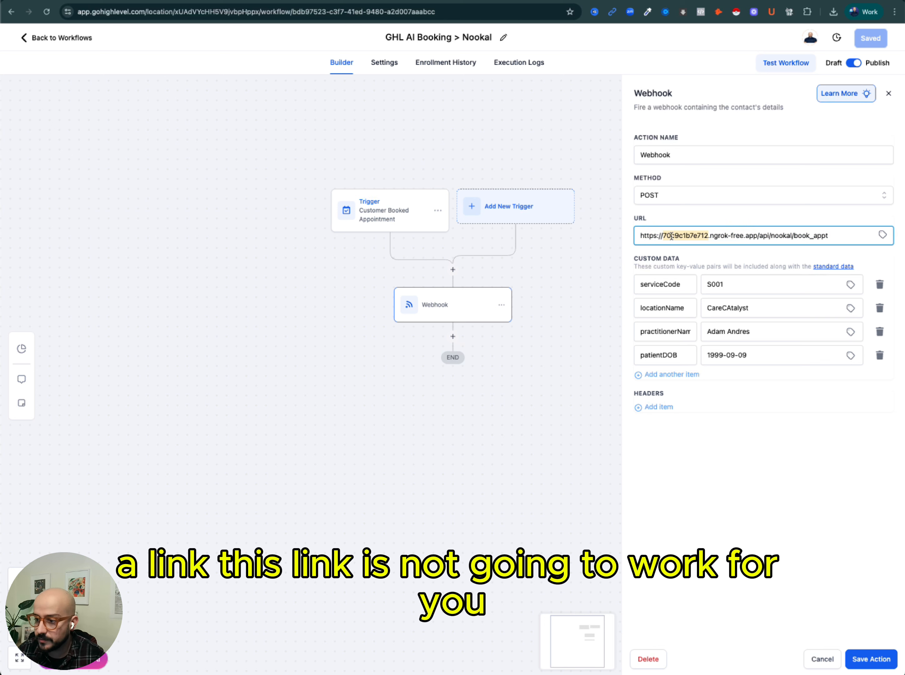
pyautogui.click(828, 660)
# Return to the workflow list, sort it by most recent, and open the AI Booking Cancel > Nookal workflow.
pyautogui.click(82, 35)
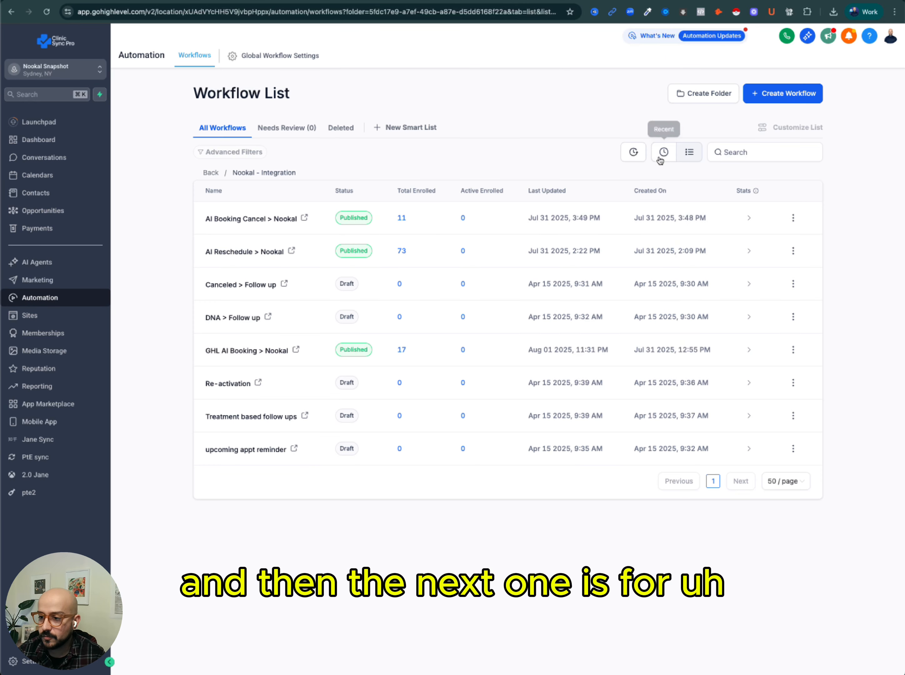
pyautogui.click(661, 156)
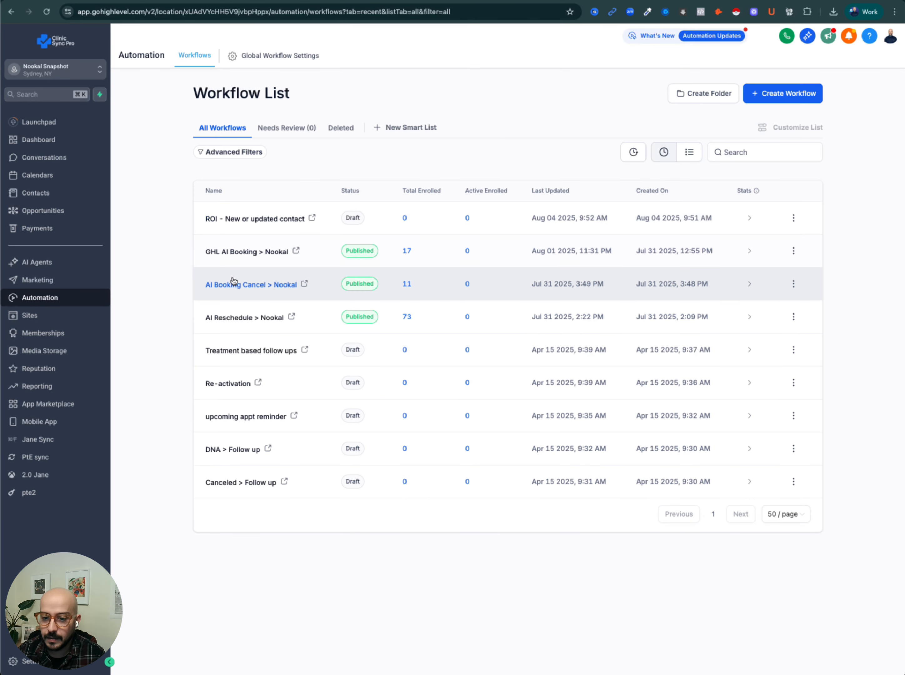
pyautogui.click(254, 286)
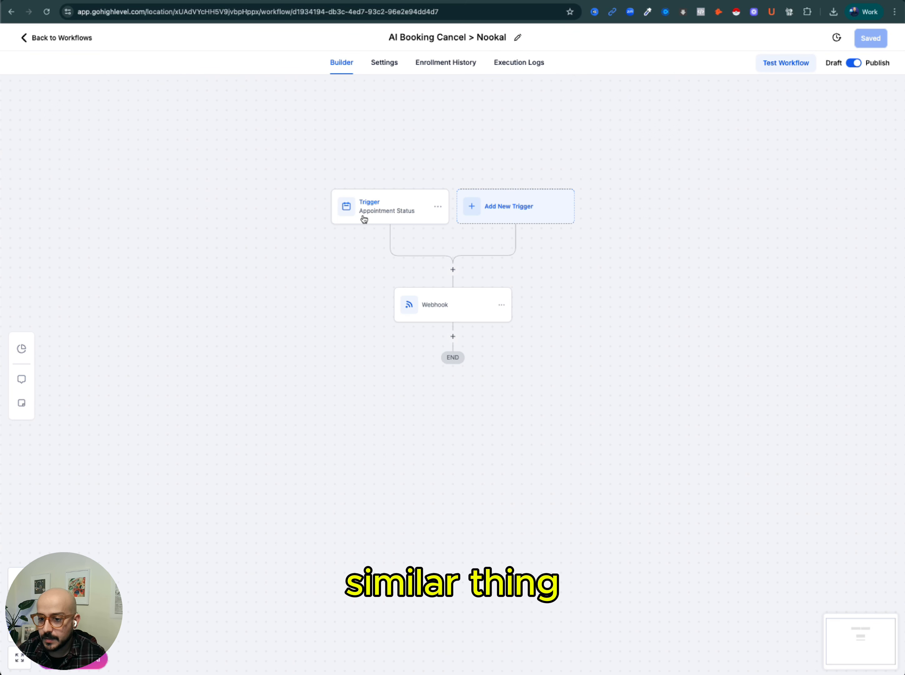
# Review the cancel workflow's Appointment Status trigger filters and close them without saving.
pyautogui.click(372, 206)
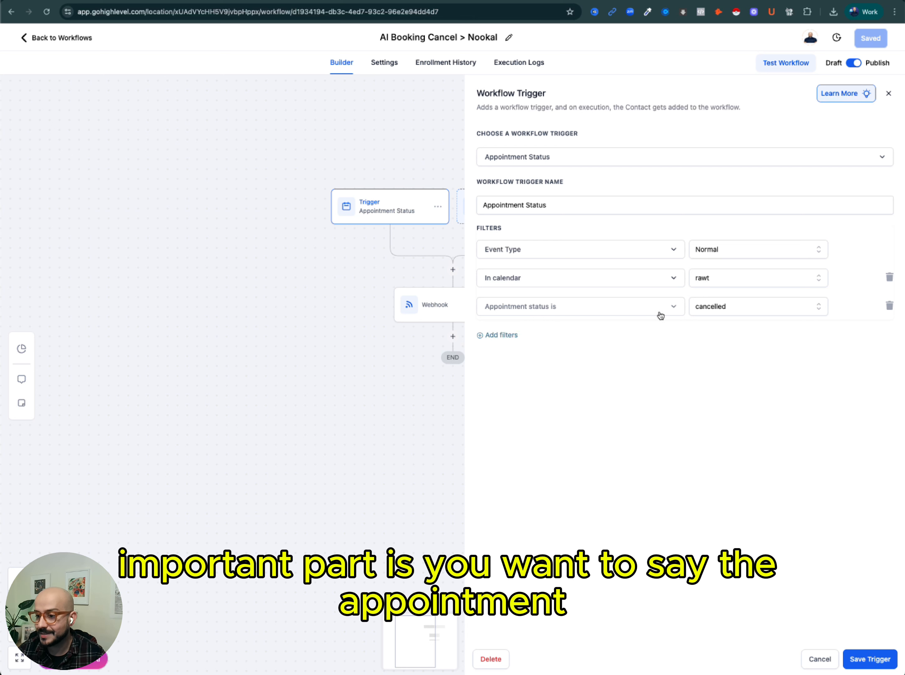
pyautogui.click(818, 668)
# Open the cancel workflow's Webhook action, highlight its cancel_appt URL, and close it without saving.
pyautogui.click(447, 309)
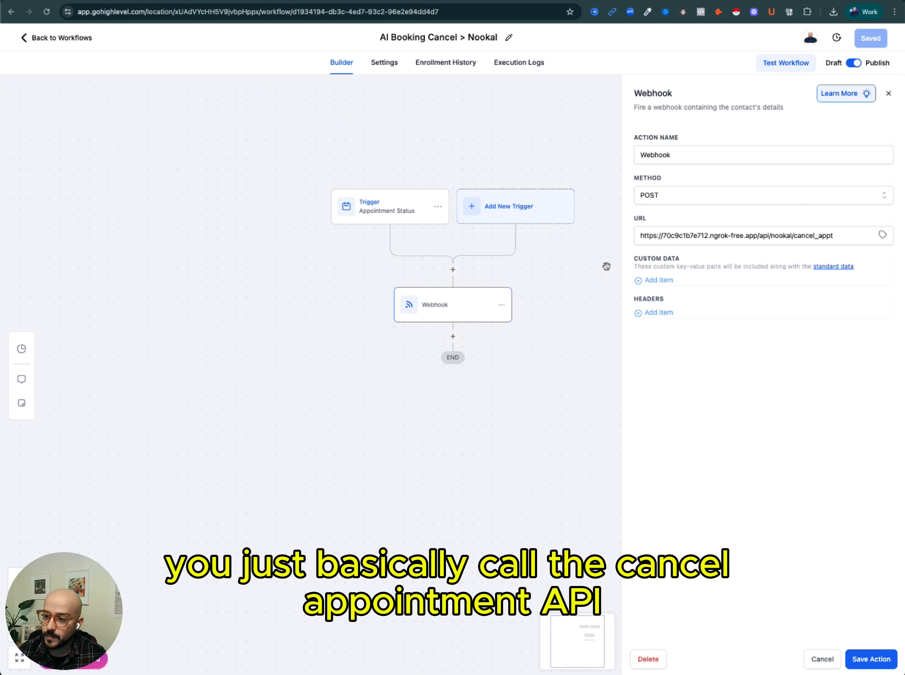
pyautogui.tripleClick(649, 240)
pyautogui.click(811, 242)
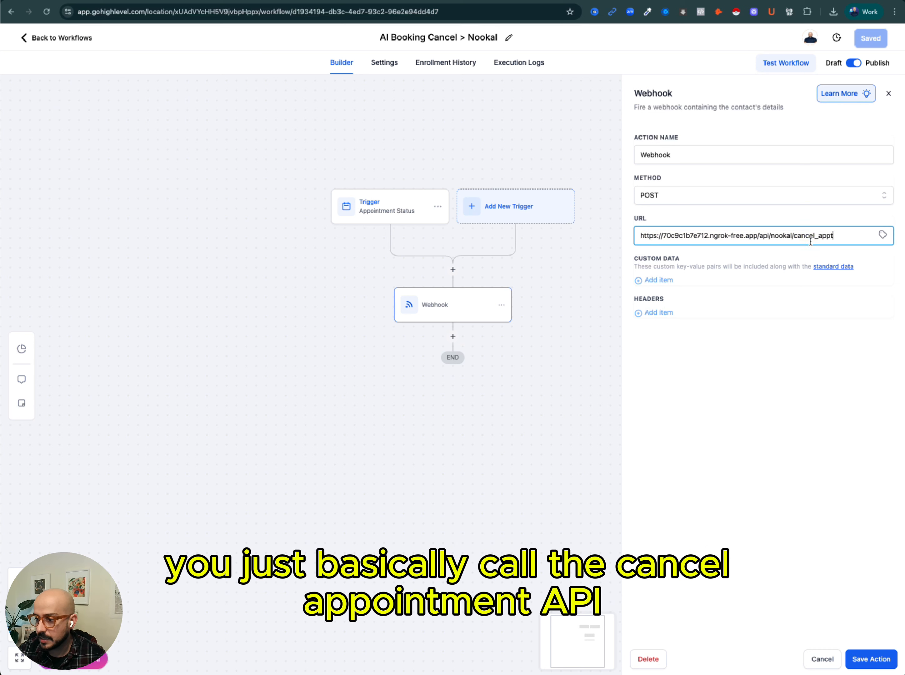
pyautogui.tripleClick(841, 237)
pyautogui.click(802, 236)
pyautogui.moveTo(759, 236); pyautogui.dragTo(603, 230)
pyautogui.click(703, 395)
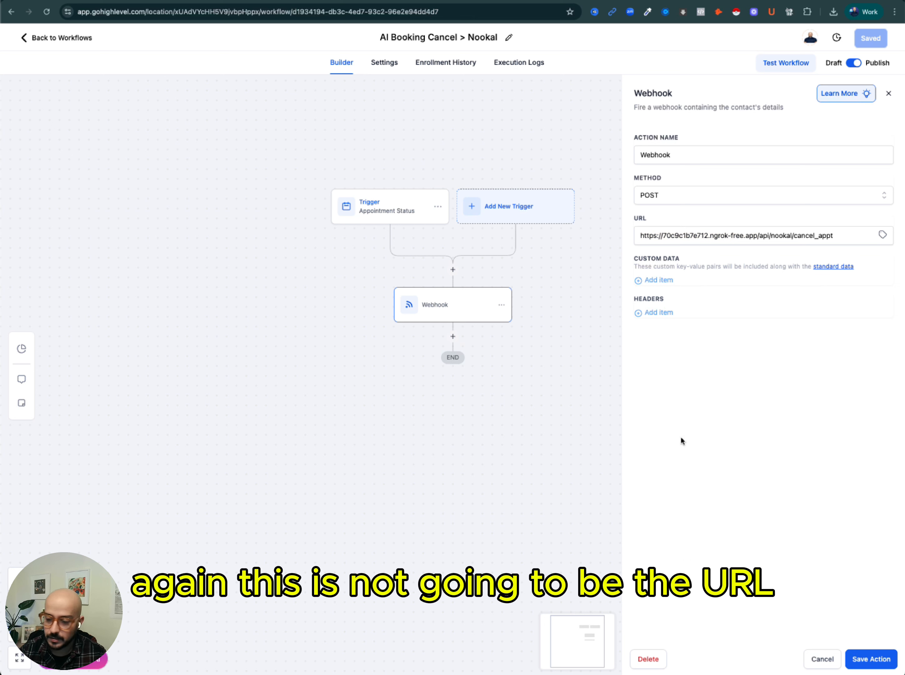
pyautogui.click(823, 660)
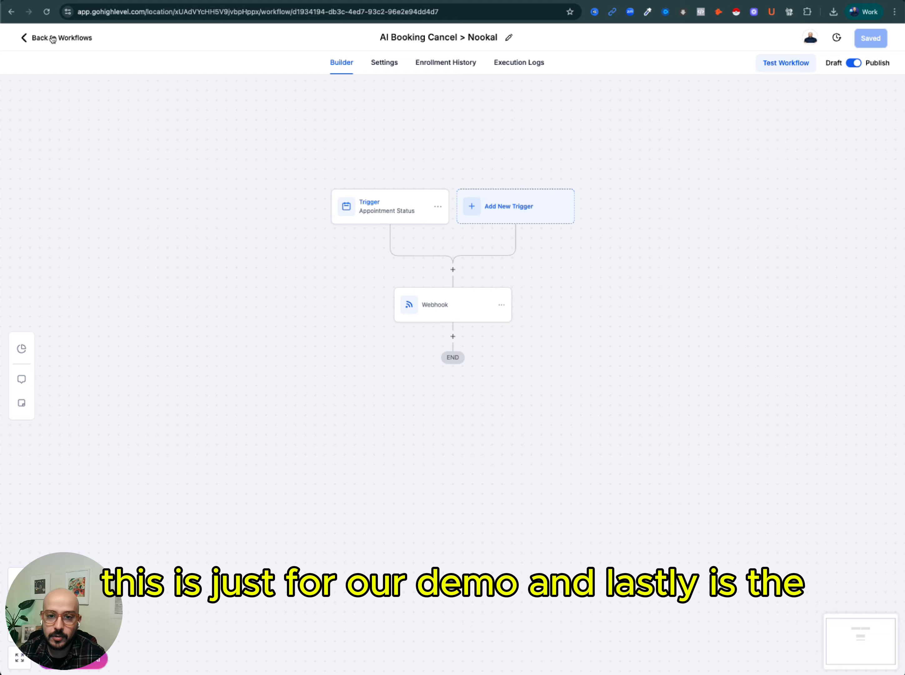
# Go back to the recent workflow list and open the AI Reschedule > Nookal workflow.
pyautogui.click(53, 39)
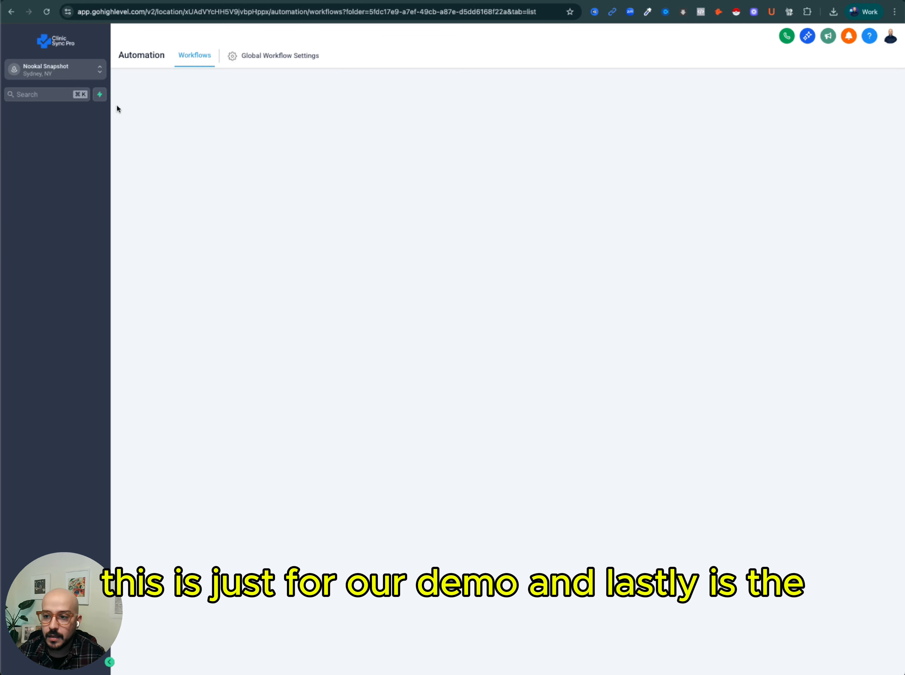
pyautogui.click(664, 152)
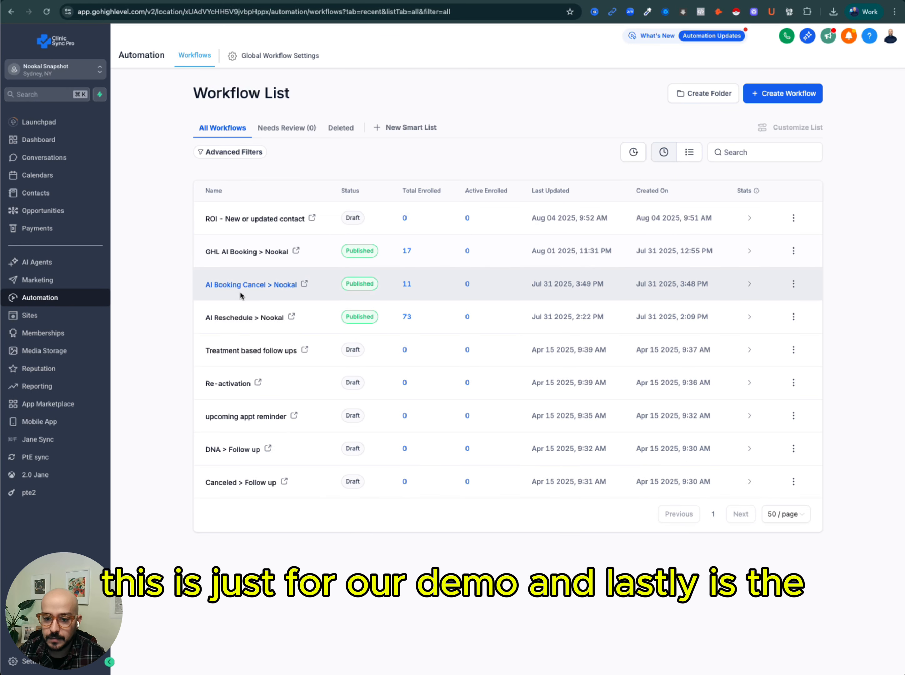
pyautogui.click(229, 318)
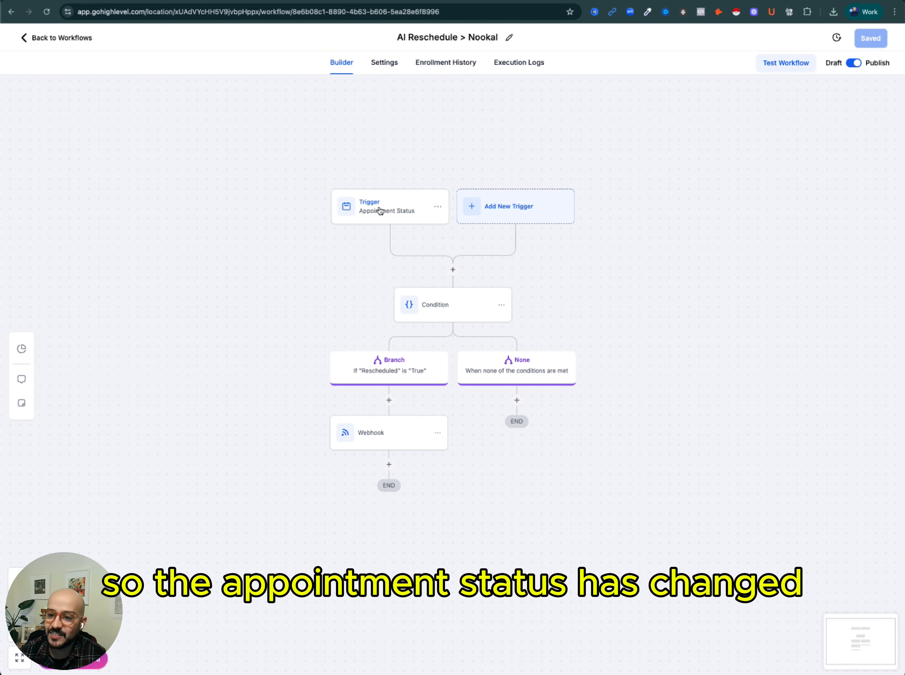
# Review the reschedule workflow's Appointment Status trigger filters and close them without saving.
pyautogui.click(378, 211)
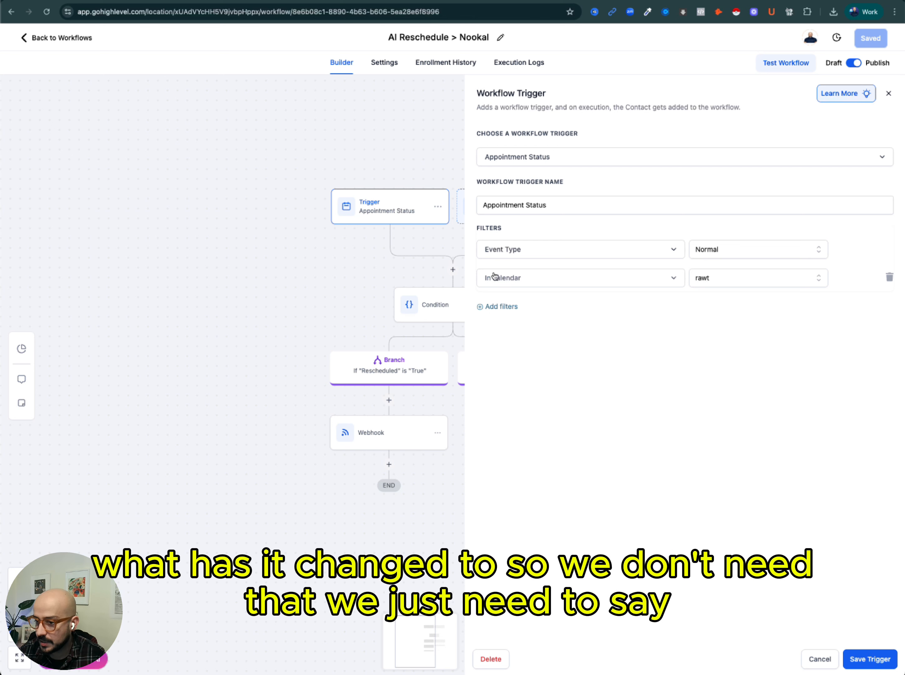
pyautogui.click(823, 655)
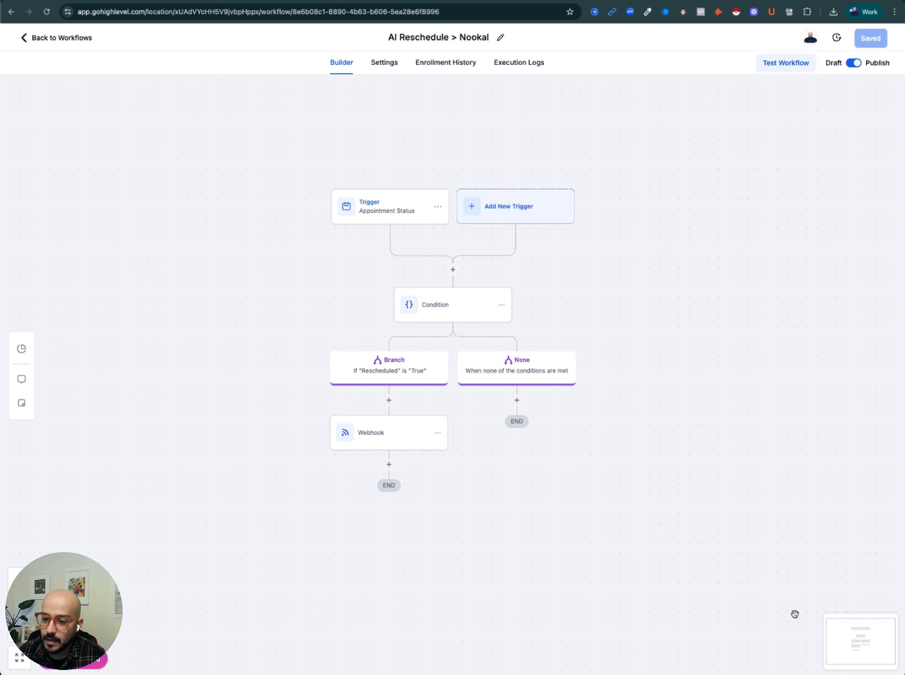
# Rebuild the Condition branch to check Appointment > Rescheduled is True and save the action.
pyautogui.click(446, 306)
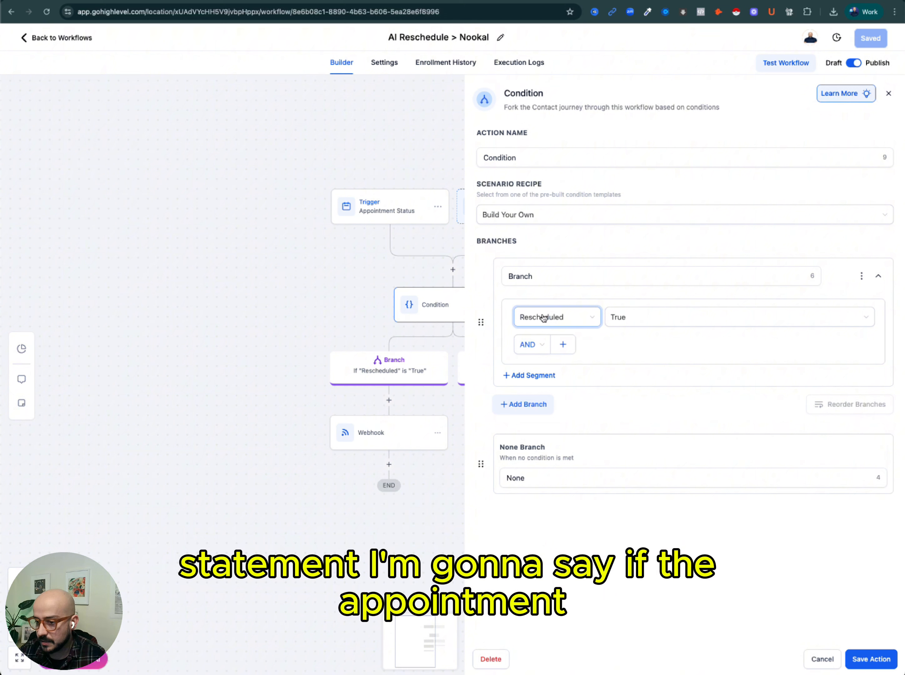
pyautogui.click(583, 322)
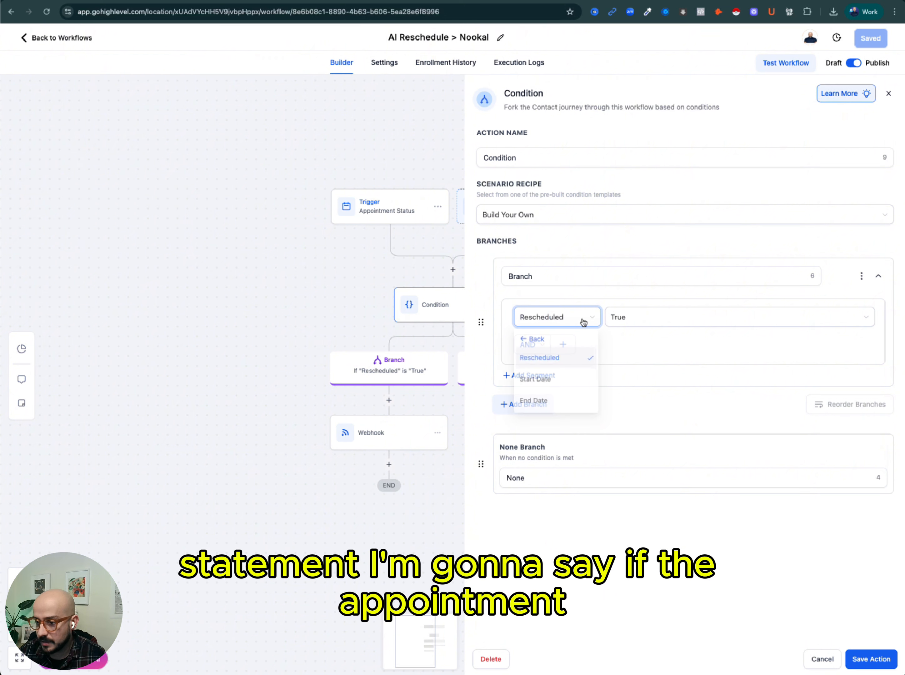
pyautogui.click(525, 340)
pyautogui.click(559, 320)
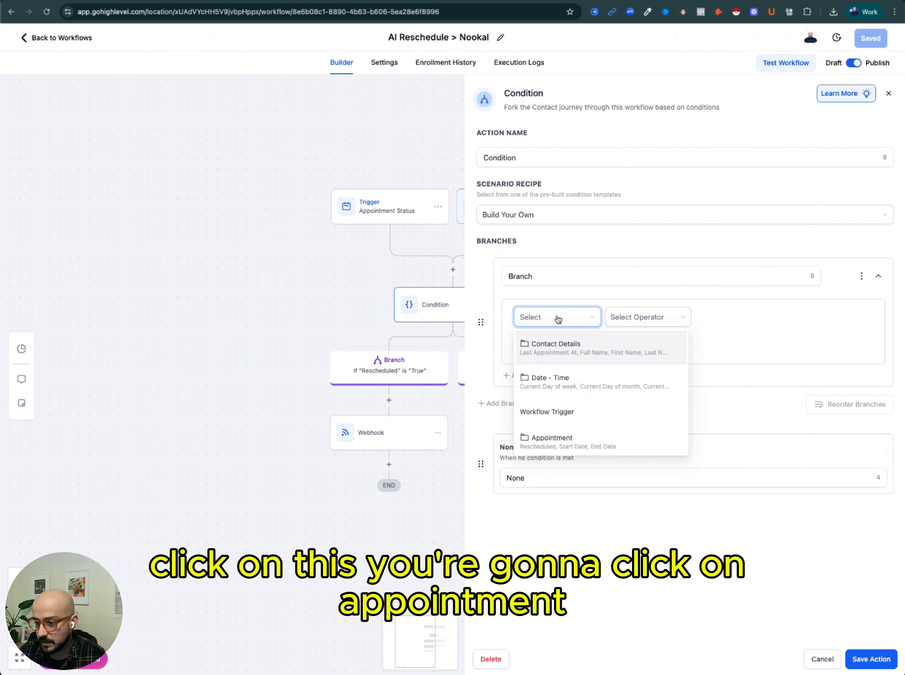
pyautogui.scroll(-2, 555, 407)
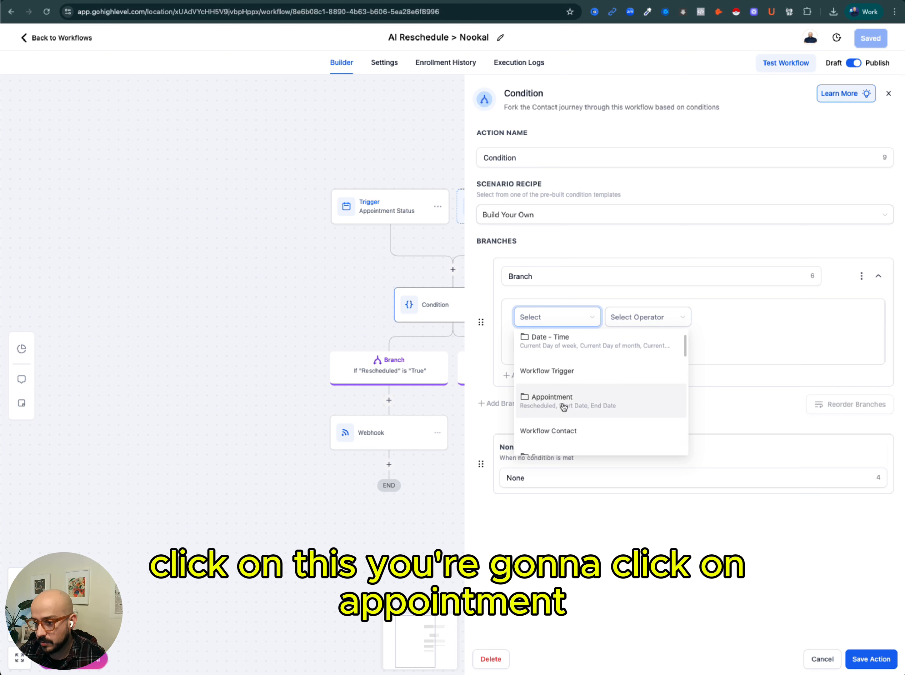
pyautogui.click(563, 407)
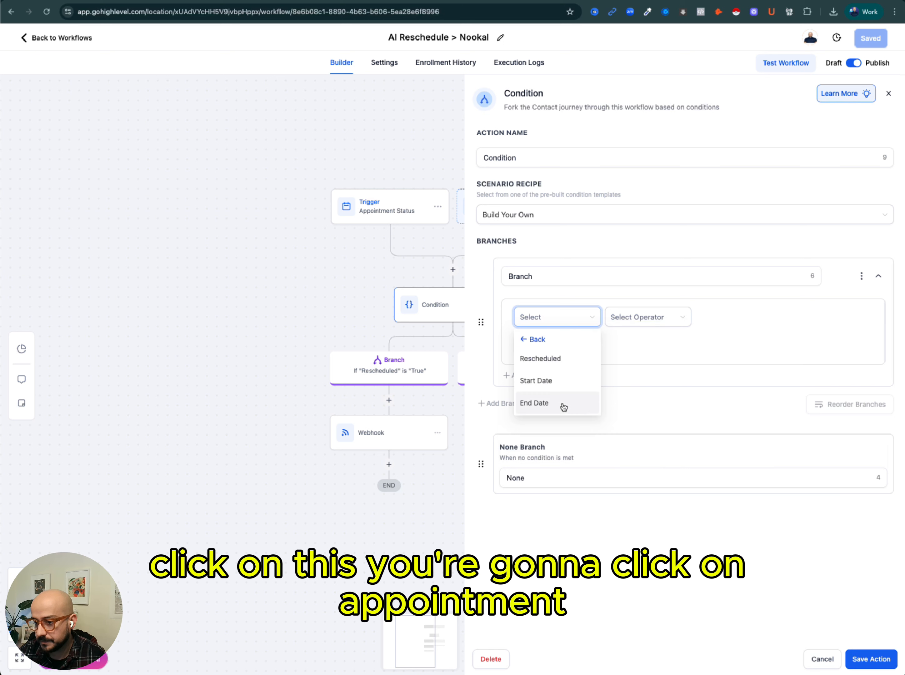
pyautogui.click(538, 366)
pyautogui.click(665, 319)
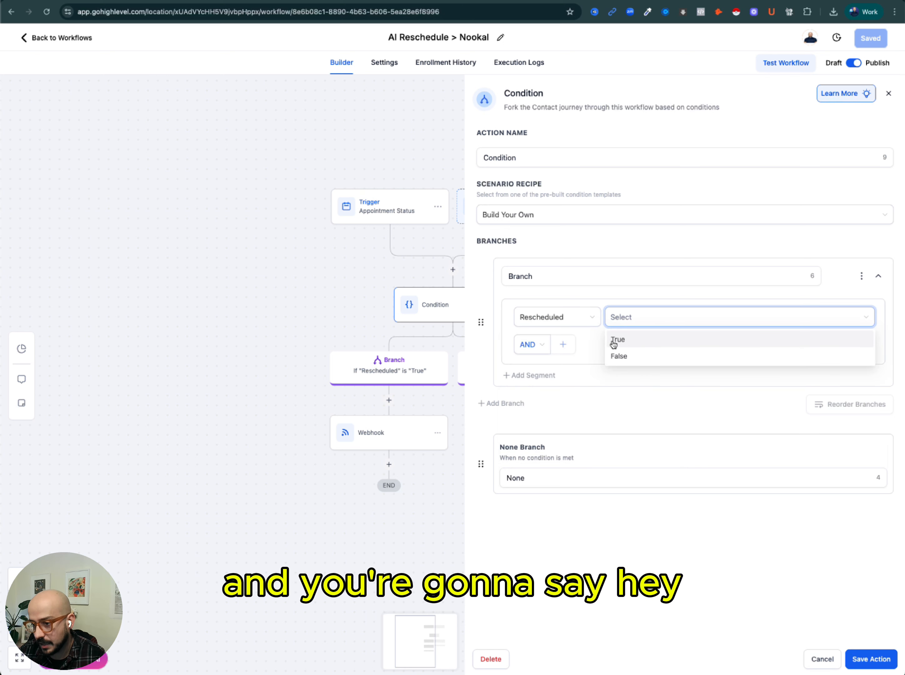
pyautogui.click(614, 342)
pyautogui.click(880, 663)
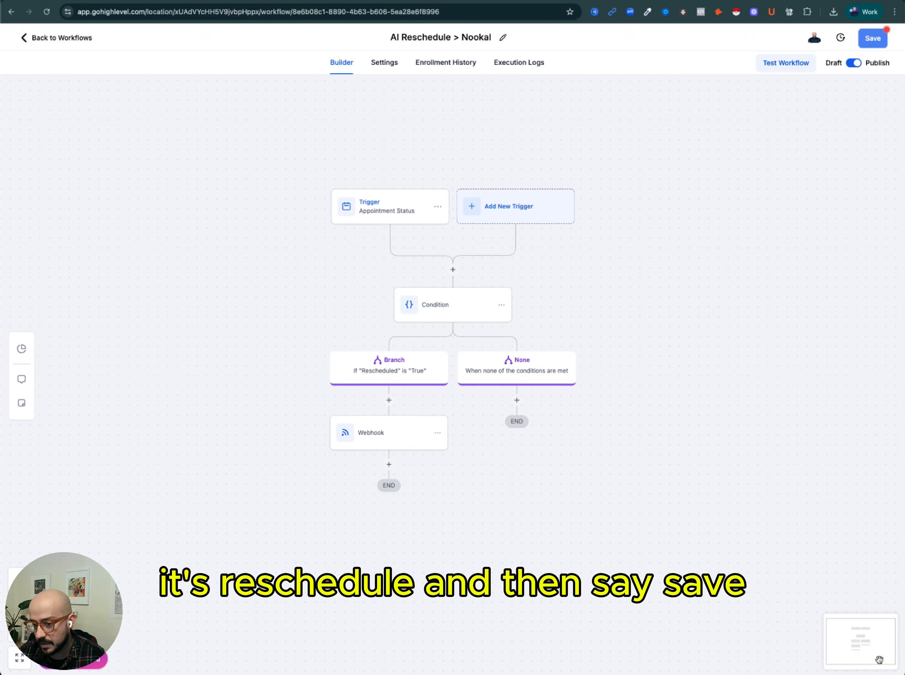
# Open the Webhook action with the update_appt URL, save it, and save the reschedule workflow.
pyautogui.click(390, 427)
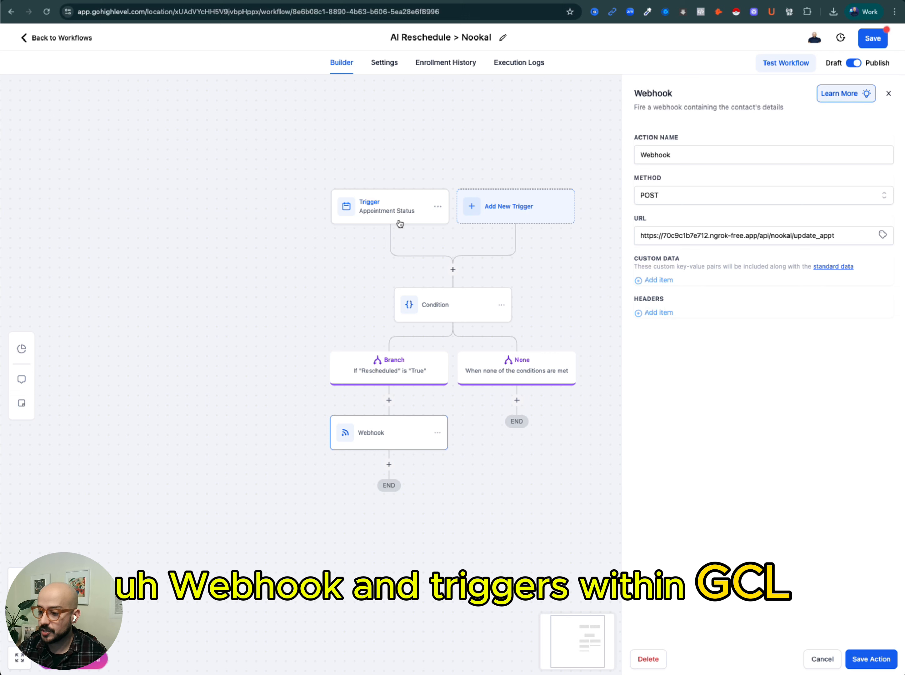
pyautogui.click(871, 659)
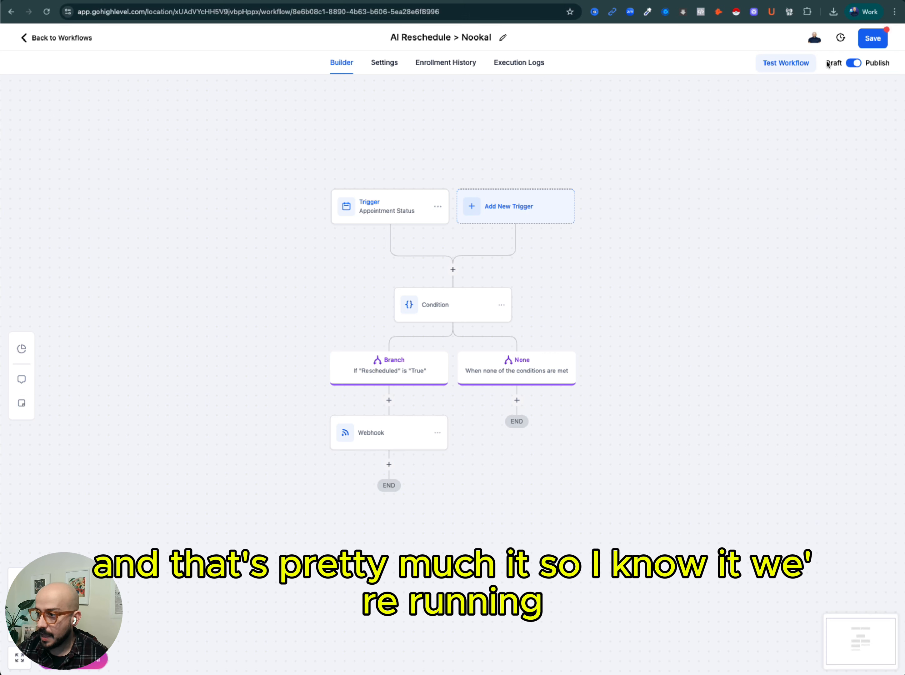
pyautogui.click(875, 34)
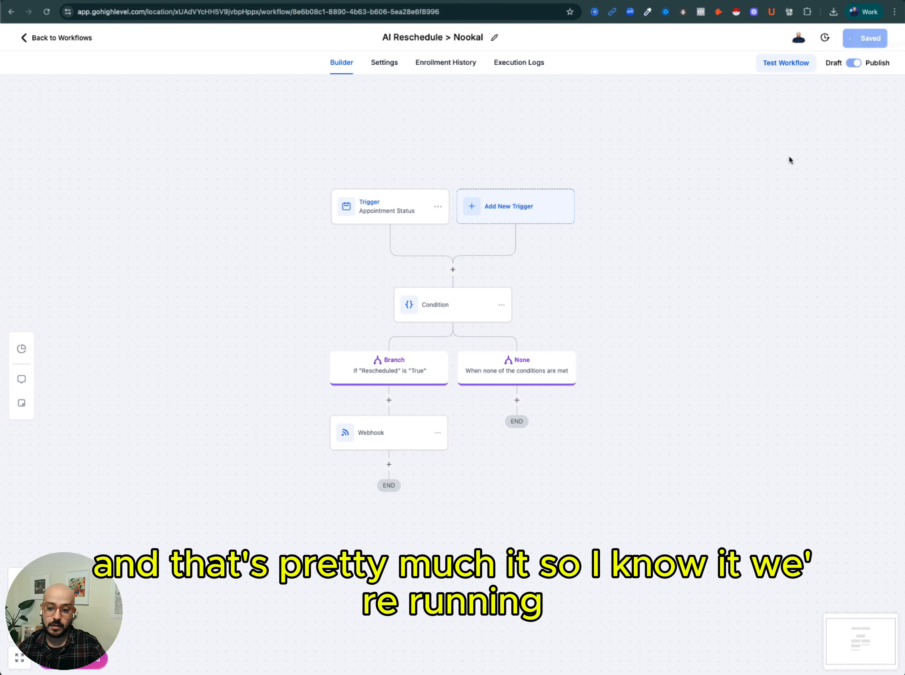